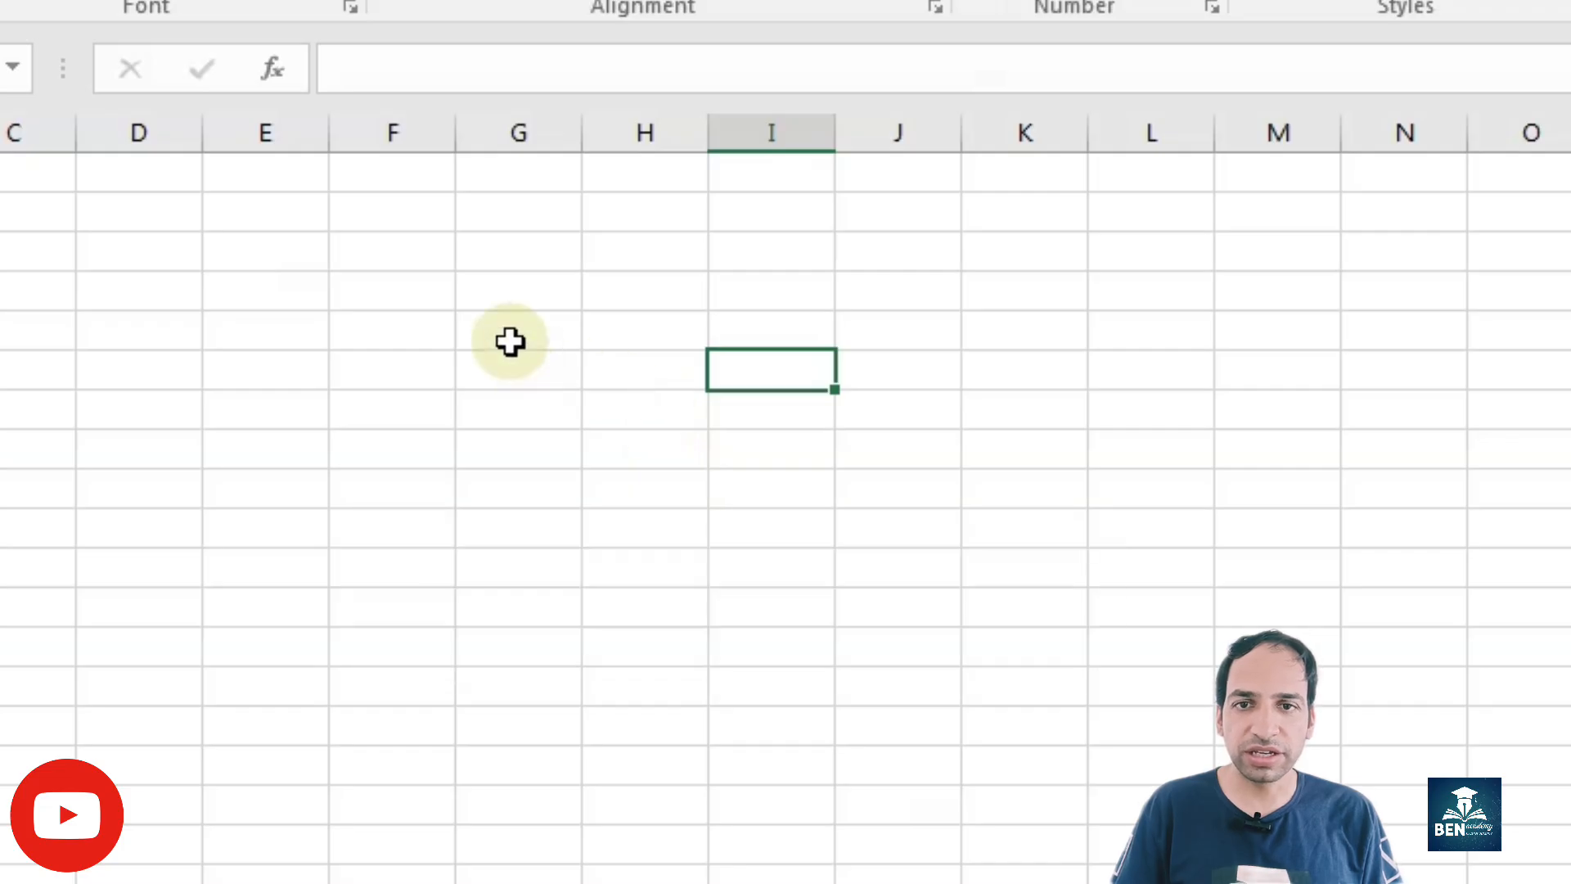
Step: Enter 1 and 2 in consecutive cells of column F and fill the series down to 11
click(375, 300)
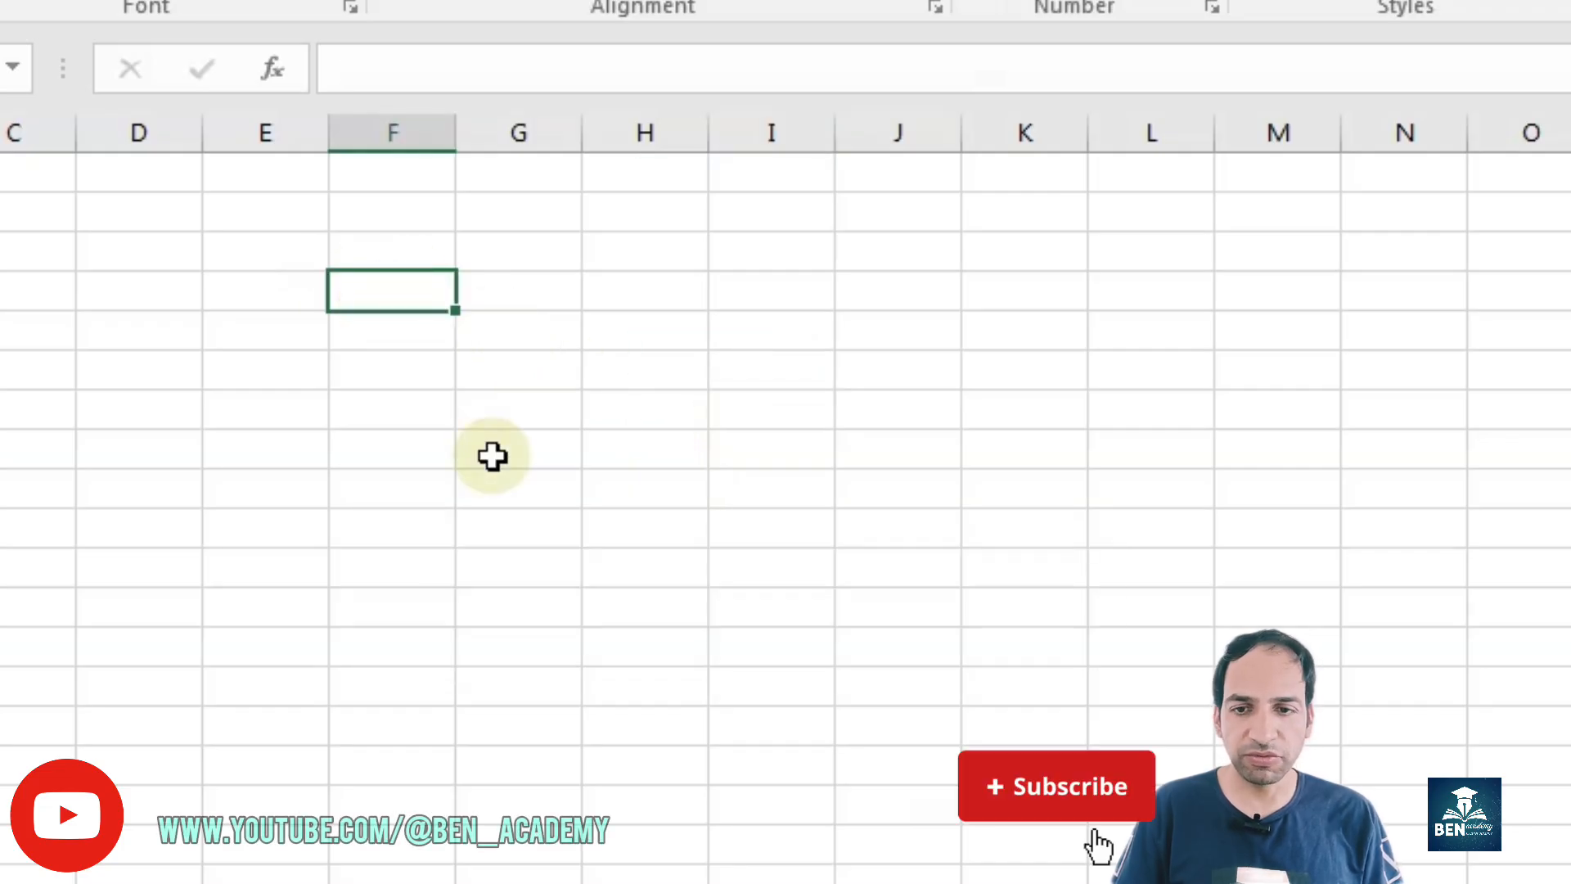
text(1)
key(Return)
text(2)
key(Return)
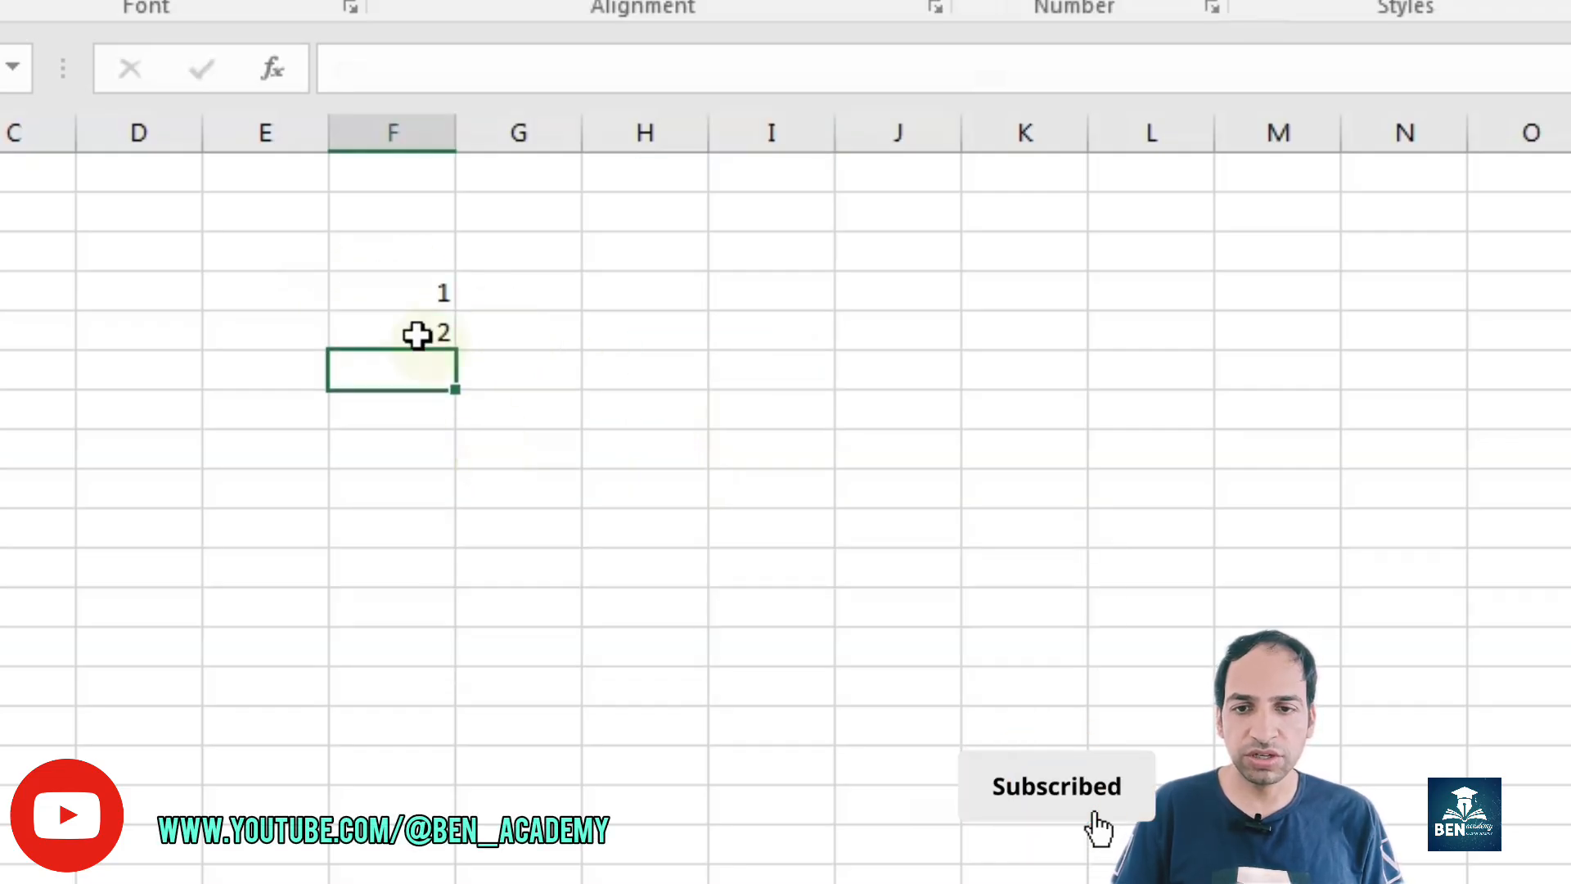
drag(394, 297, 401, 325)
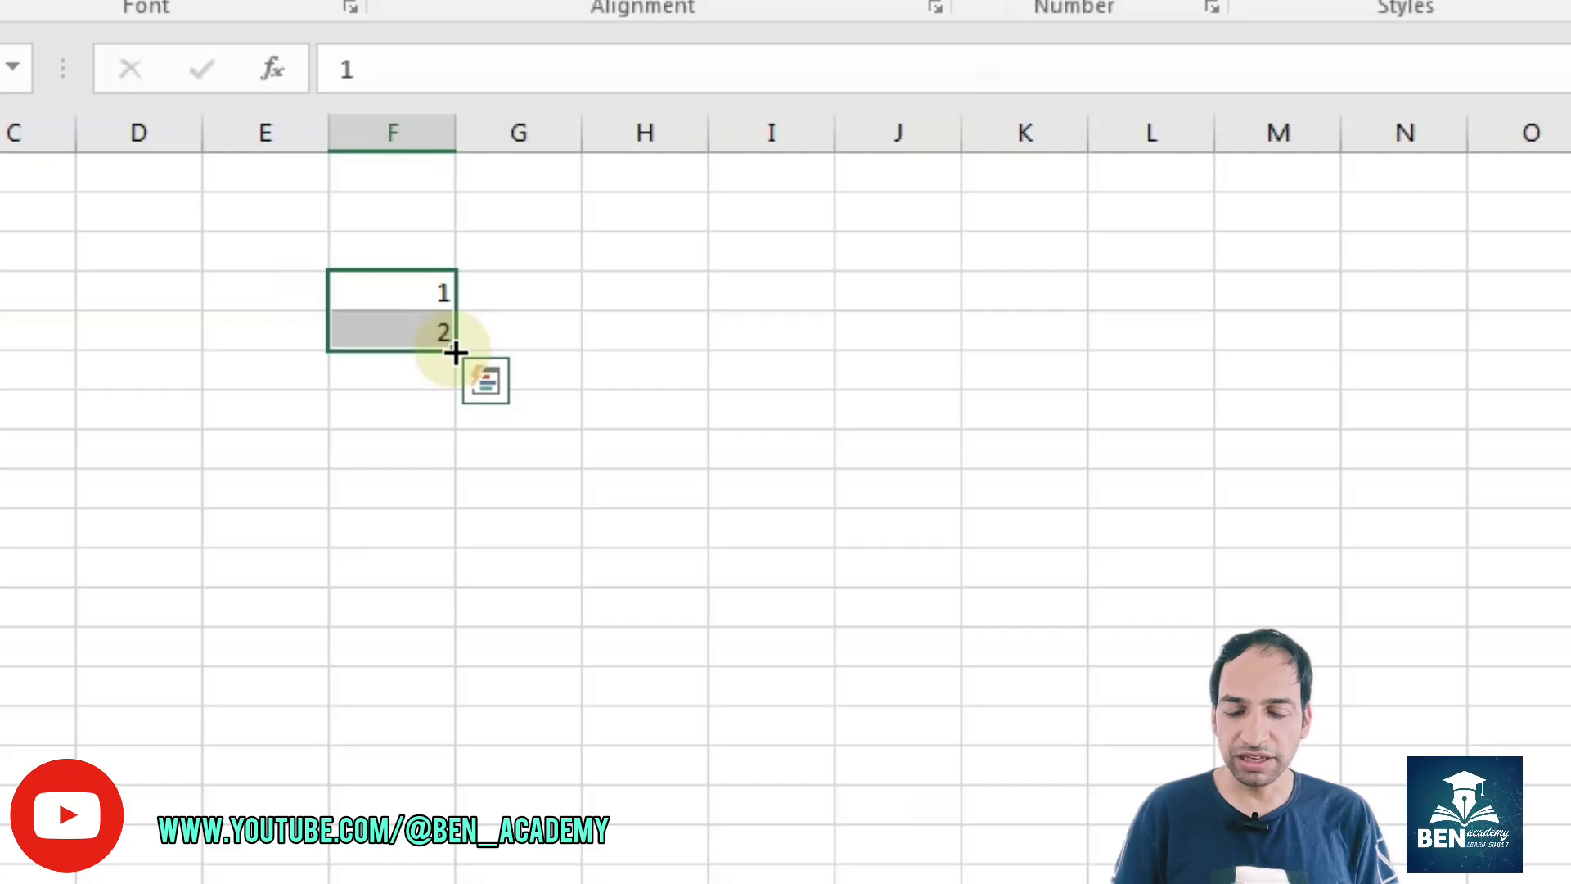
drag(456, 352, 446, 690)
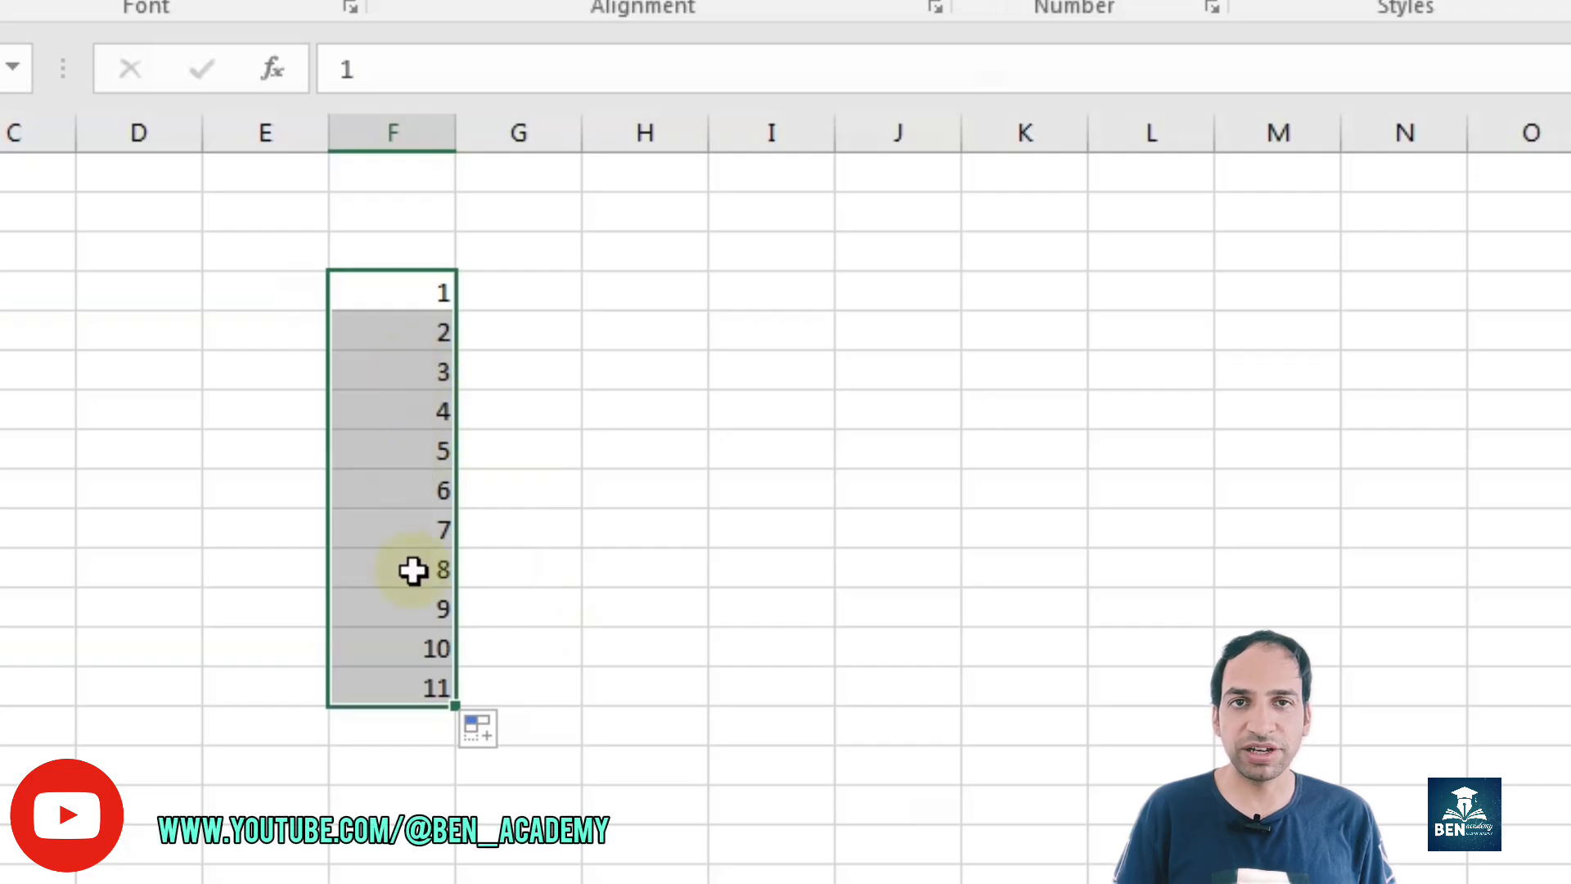
Step: Enter 2 in column G beside the first 1 and fill the number series across to 8 in column M
click(501, 295)
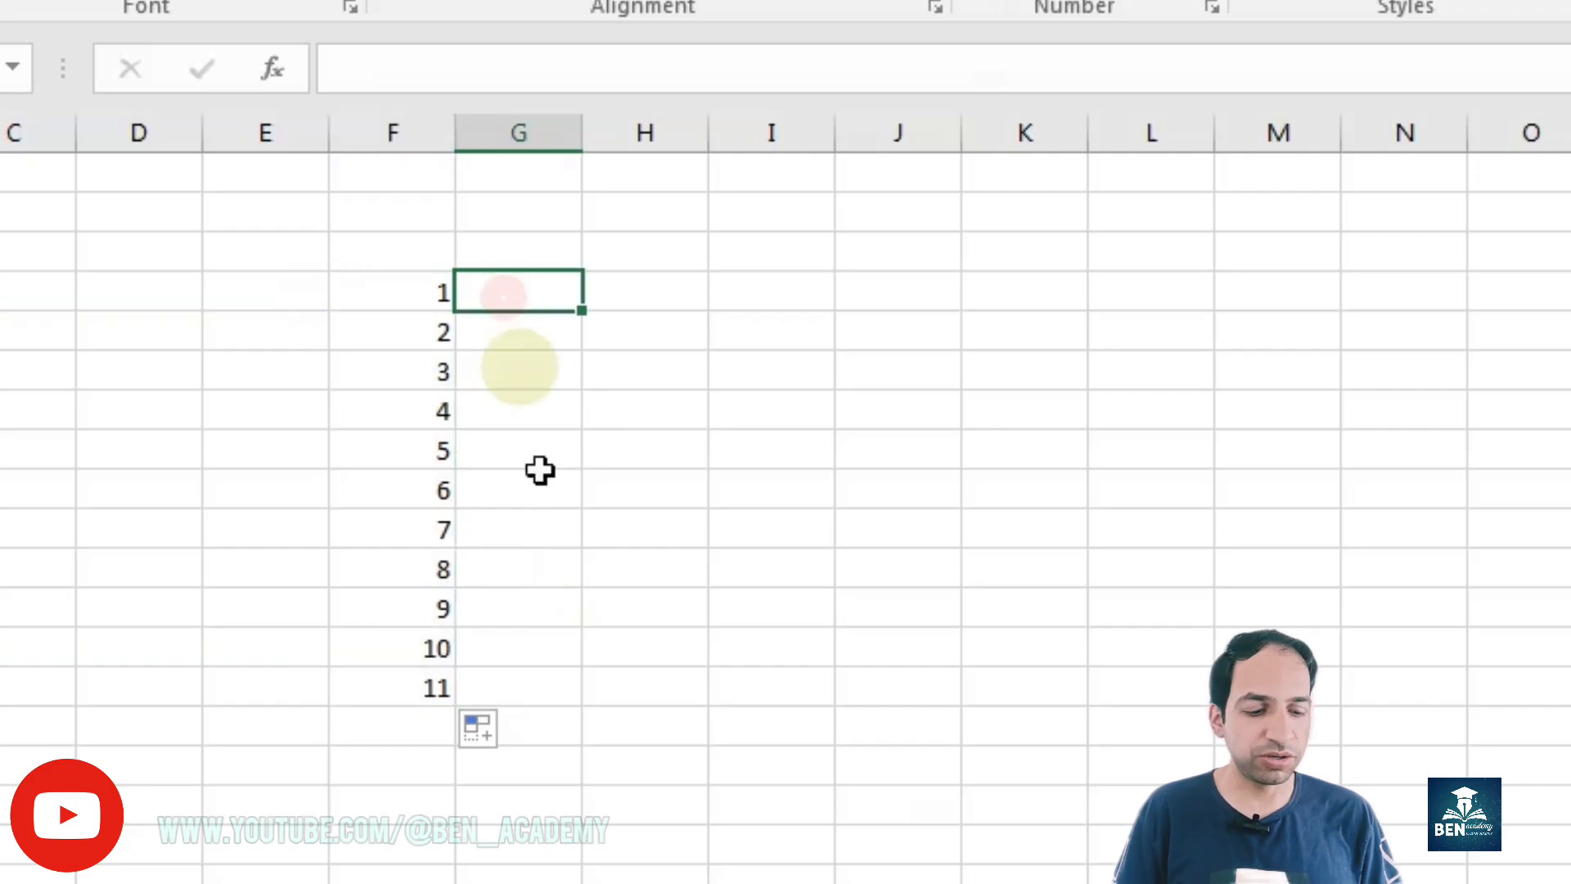
key(F2)
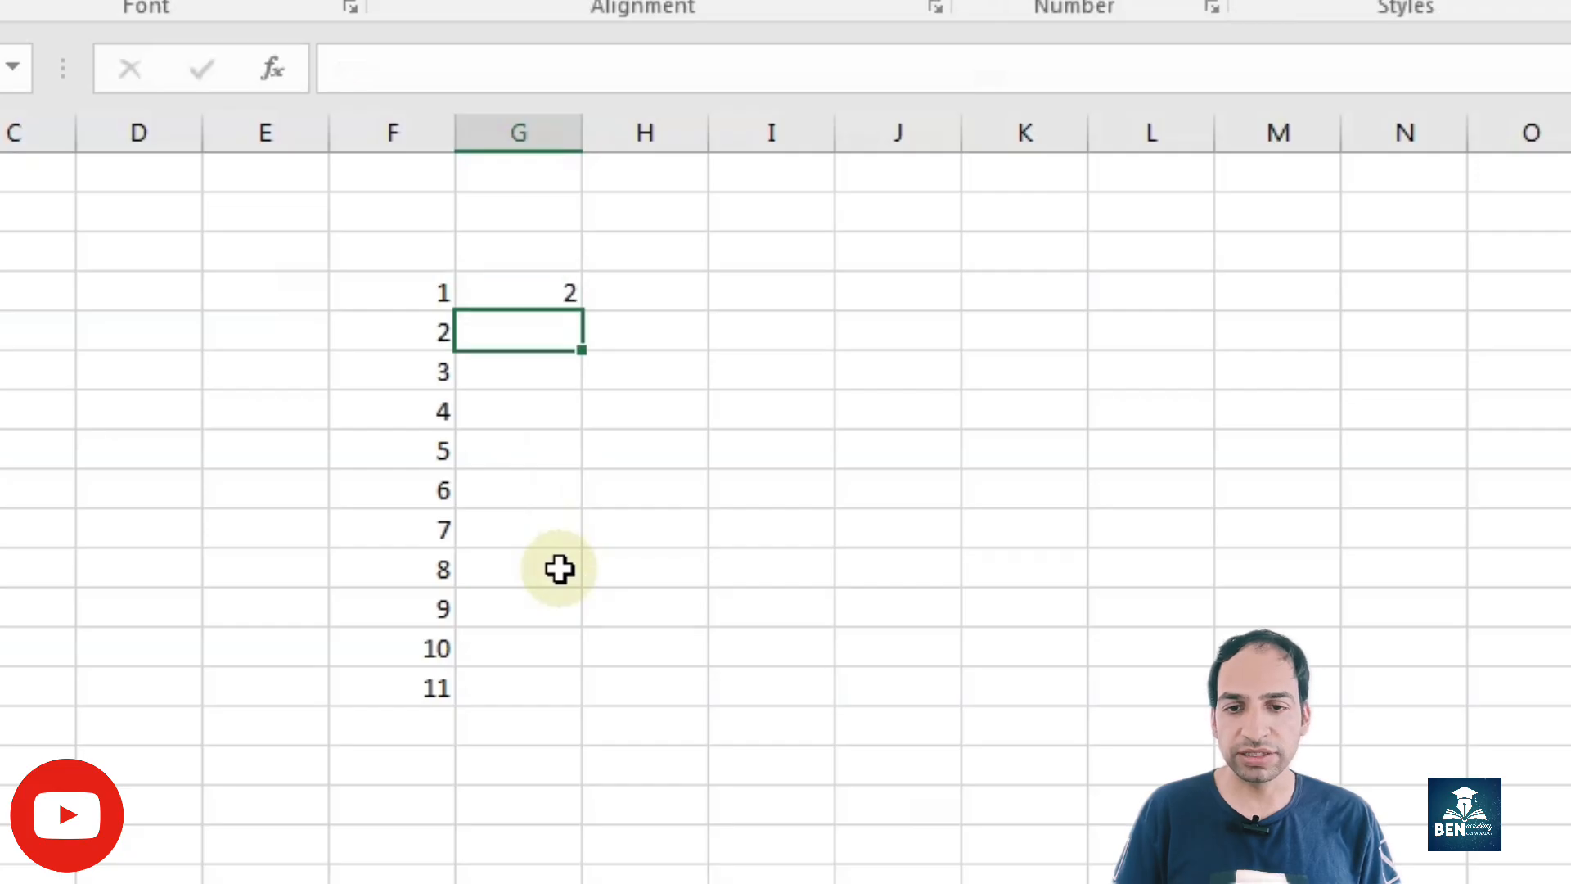
drag(417, 292, 505, 292)
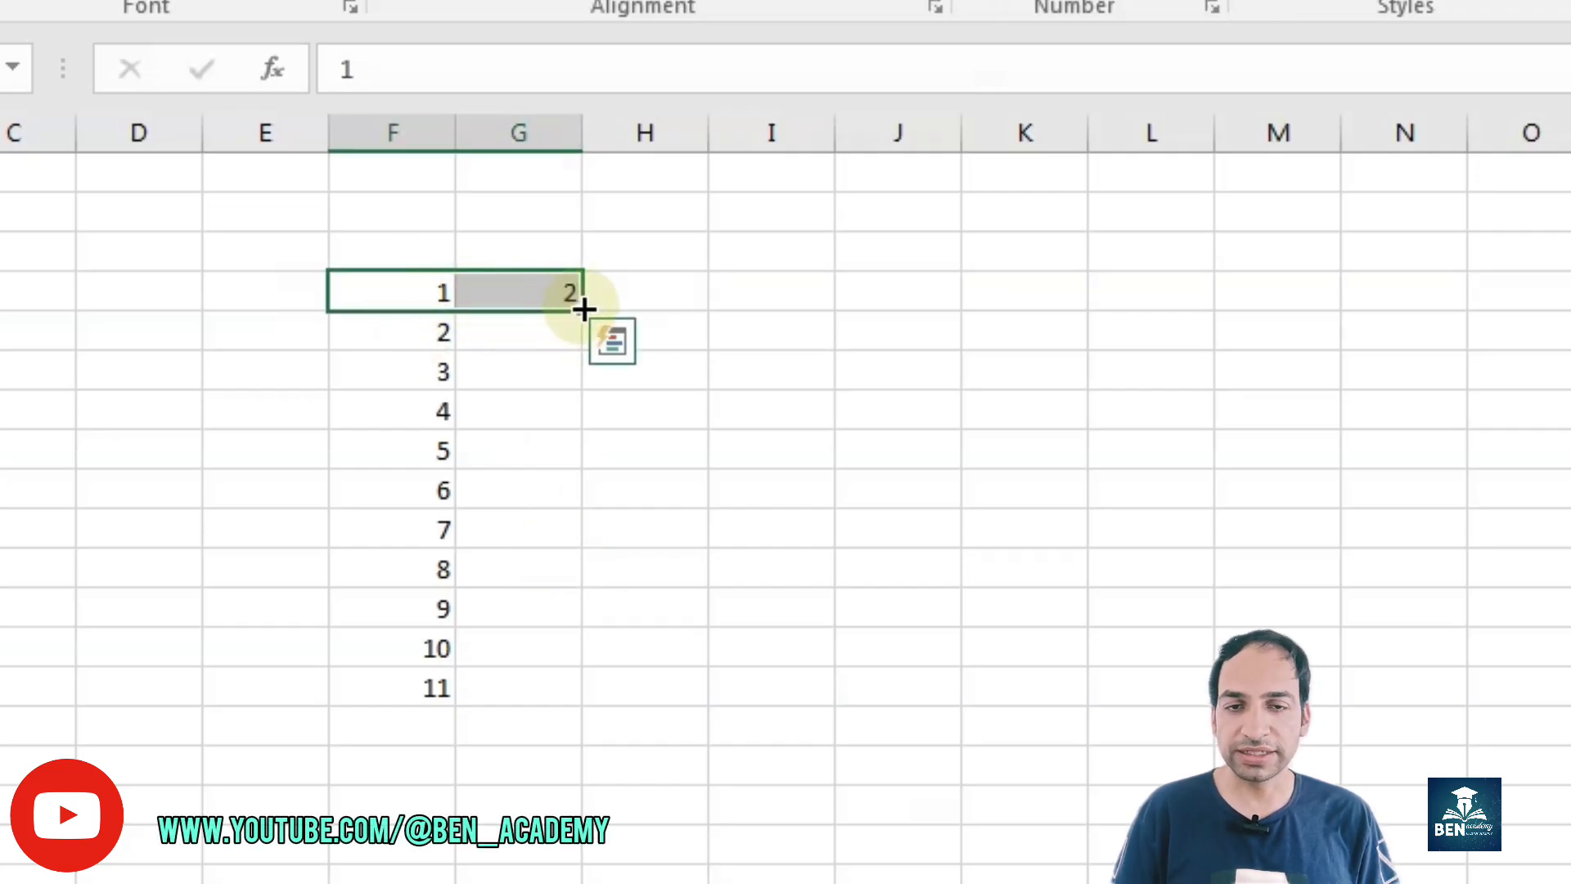
drag(584, 309, 1299, 261)
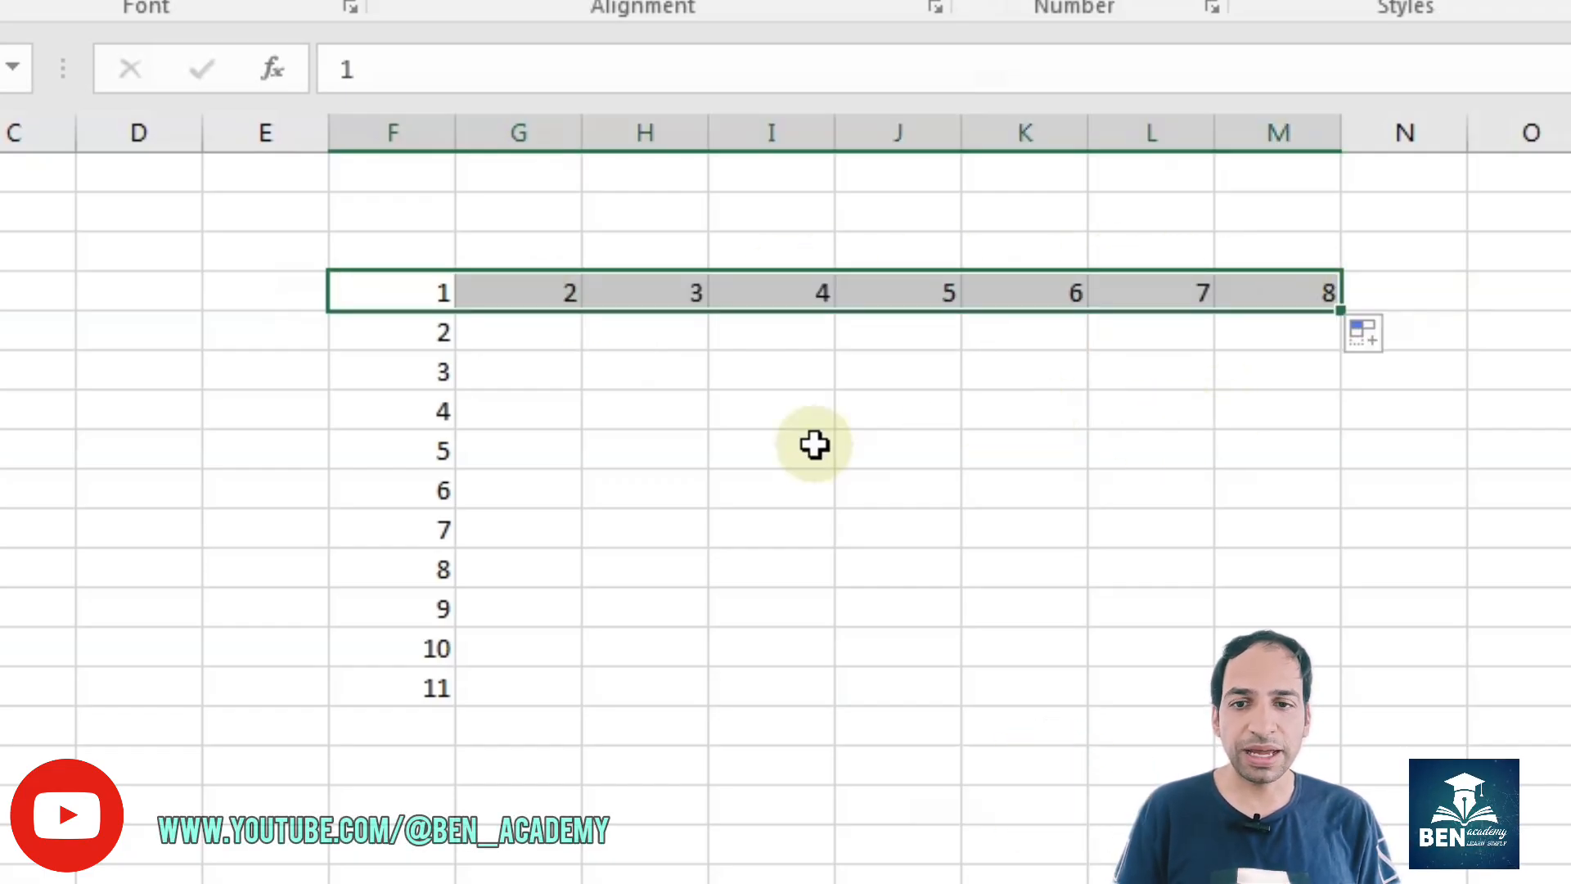
Step: Enter 1 and 3 in column D, starting in the row of the first number series, and fill the odd numbers down to 17
click(166, 288)
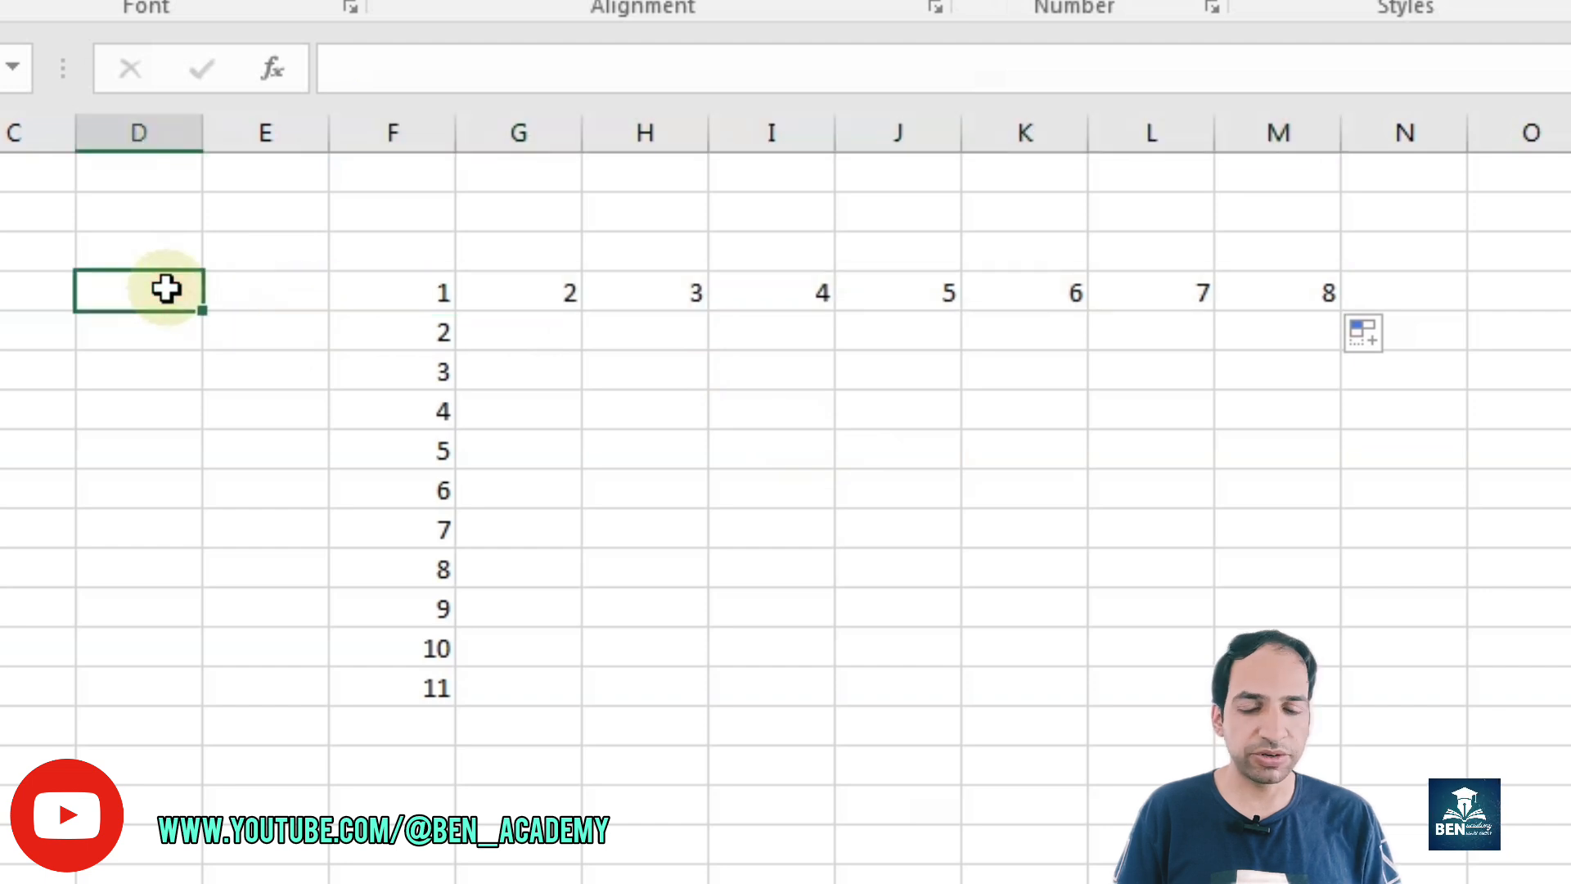
text(1)
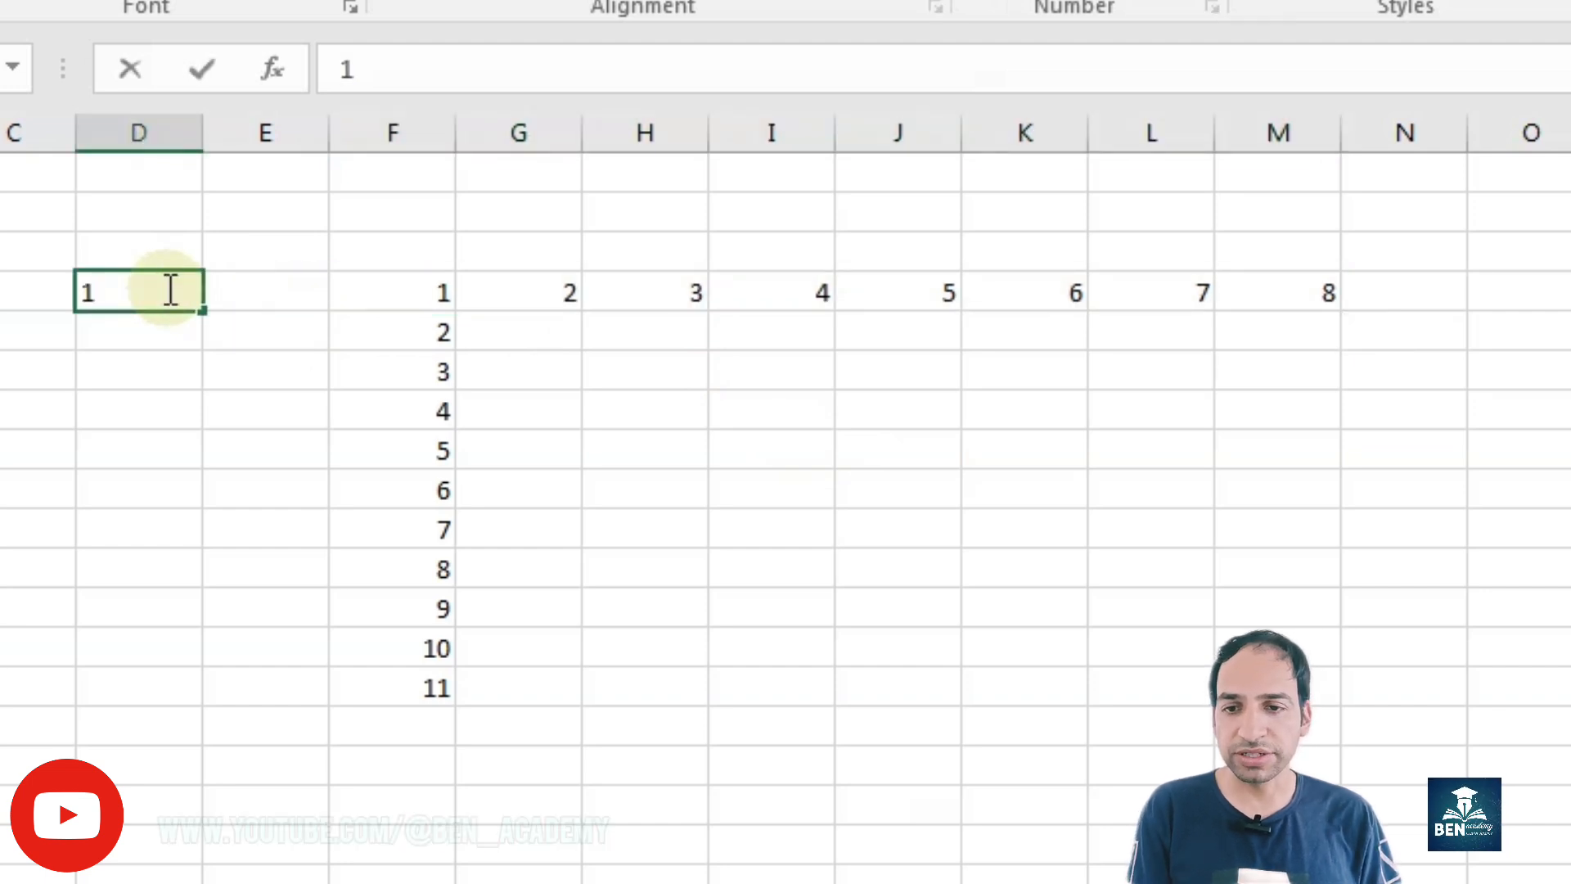
key(Down)
key(Down)
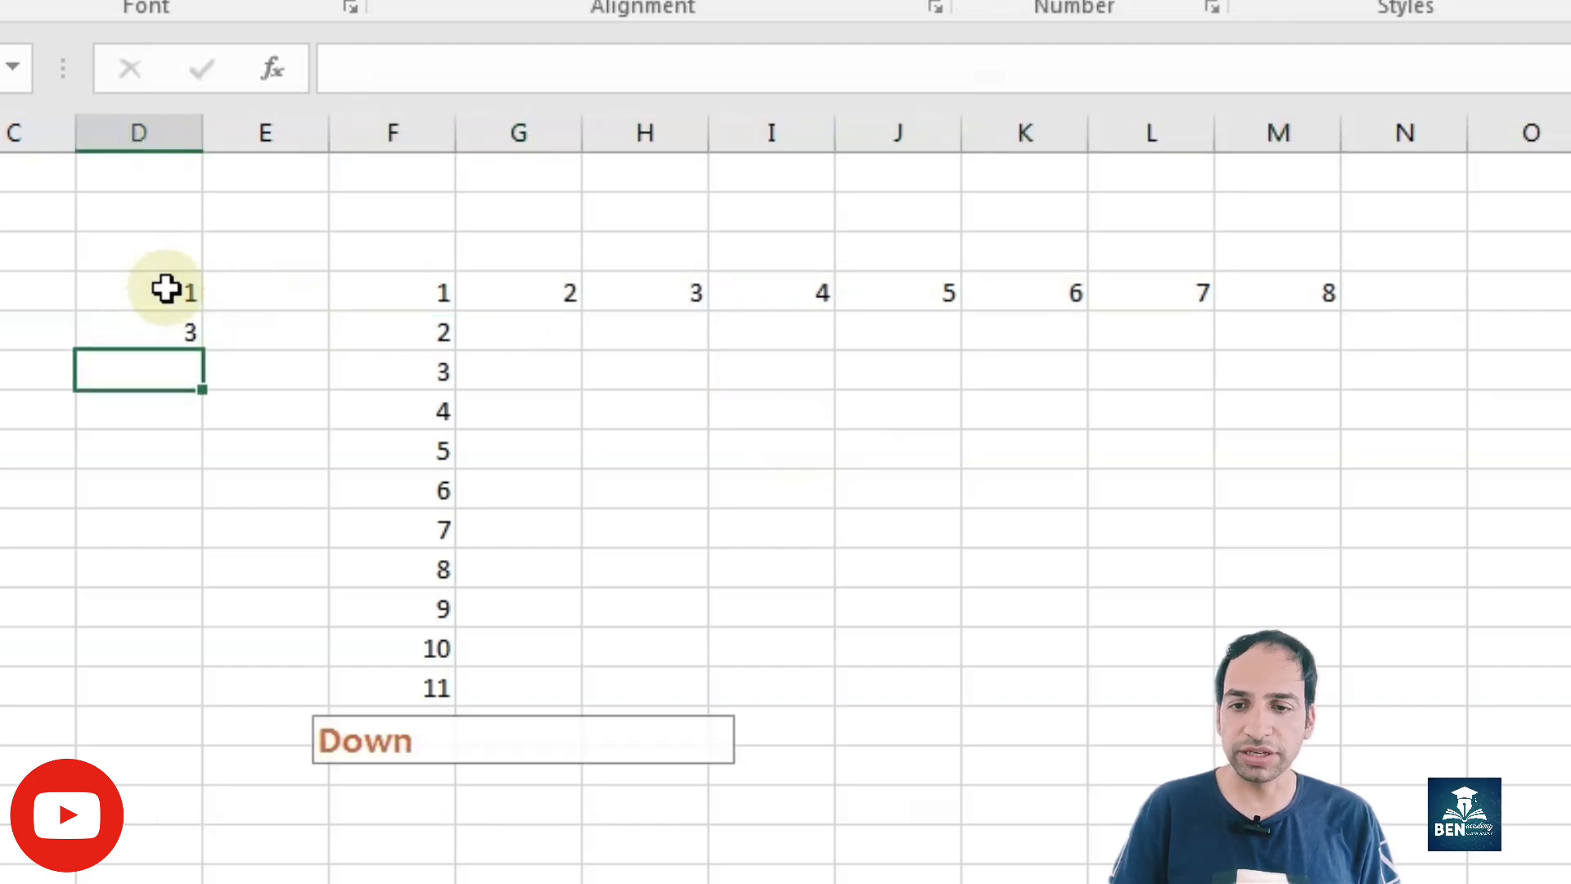
drag(152, 298, 210, 631)
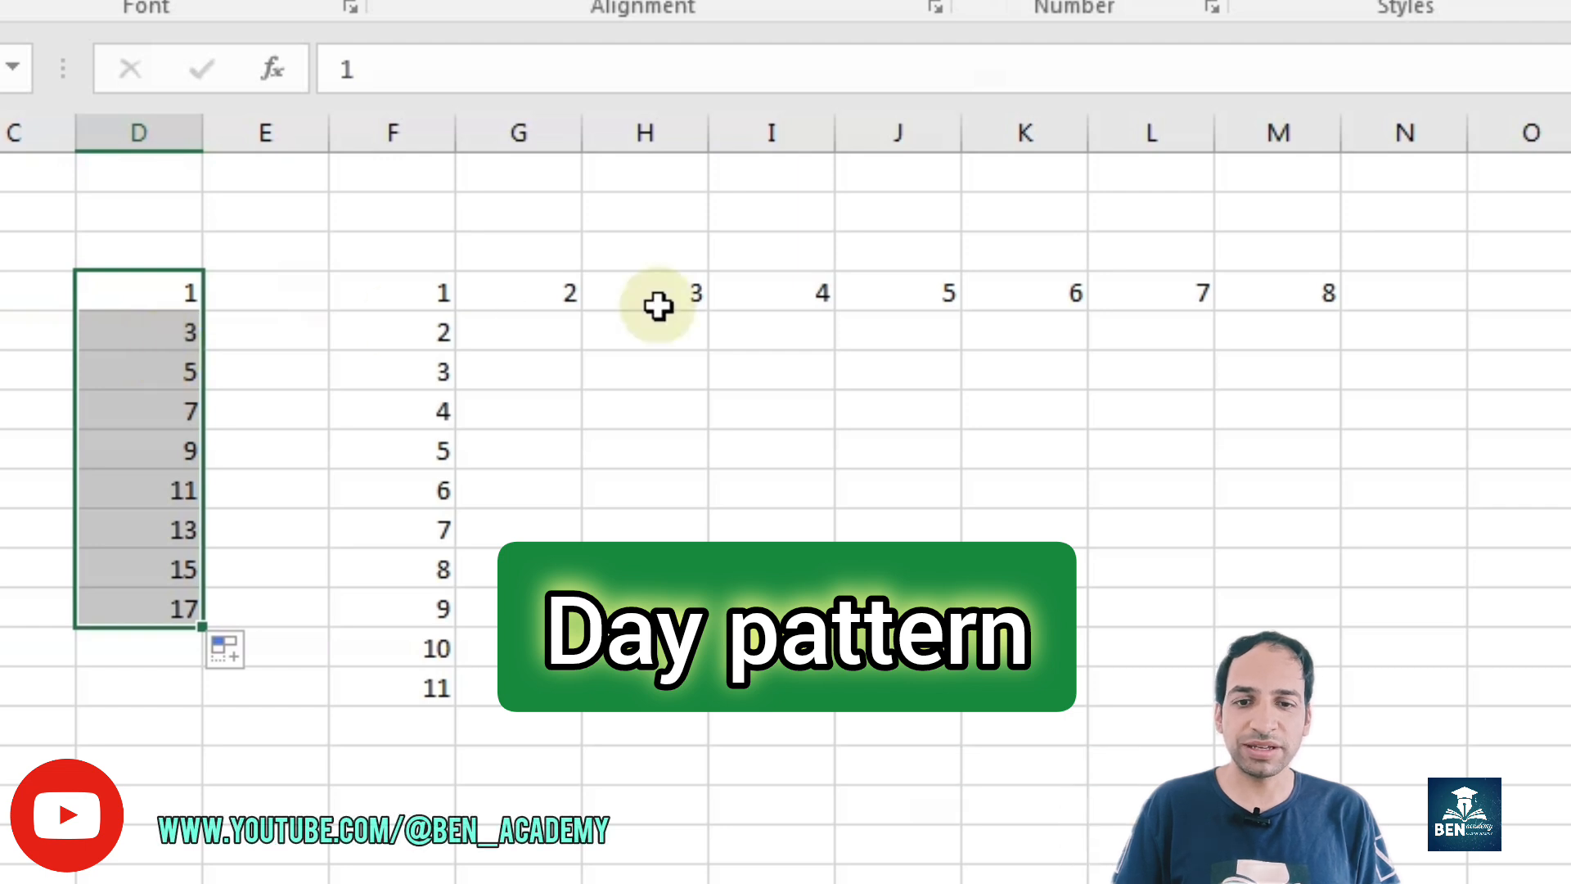
Step: Enter Monday in column I, in the row of the 5, and fill the weekdays down through the following Monday
click(790, 445)
text(Monday)
key(ctrl+Return)
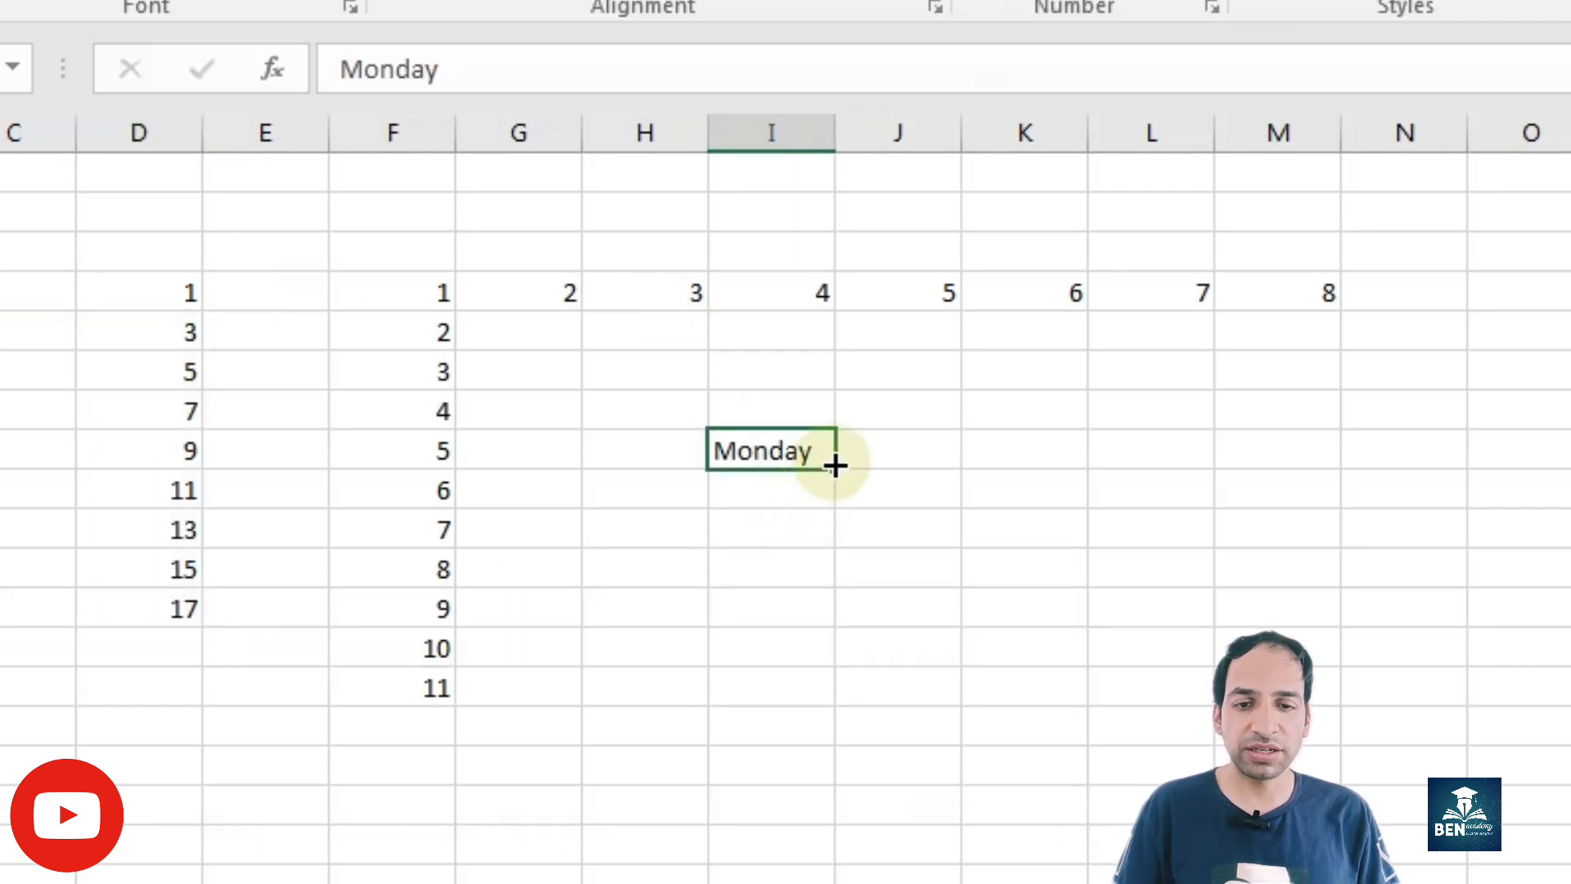
drag(834, 465, 827, 743)
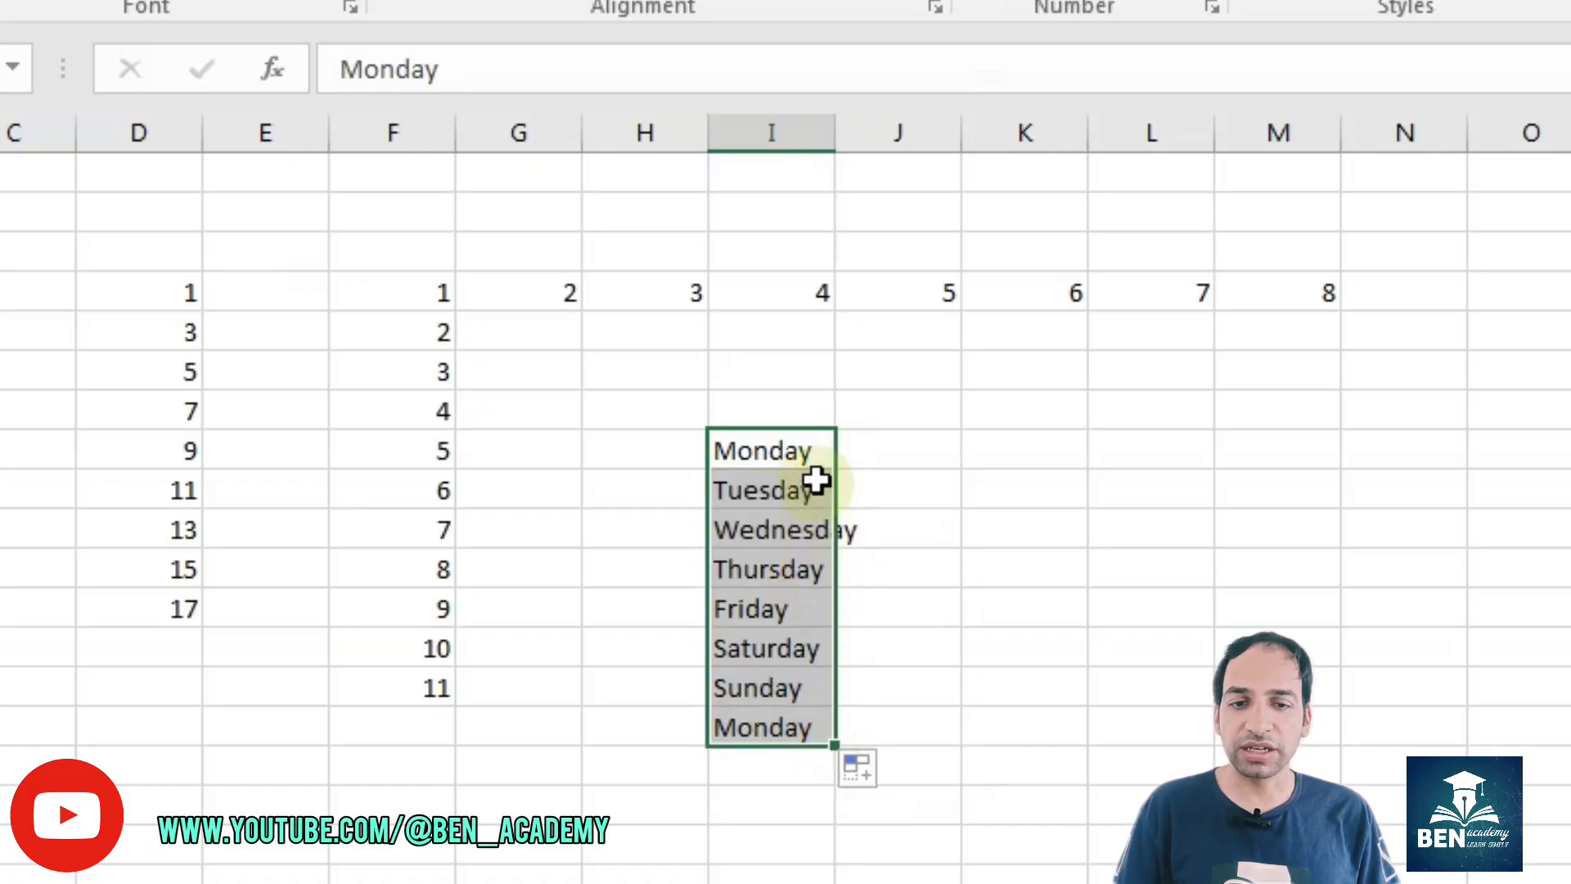
Step: Fill the weekdays across from the first Monday in column I to Friday in column M
click(806, 453)
drag(834, 468, 1319, 484)
click(1539, 451)
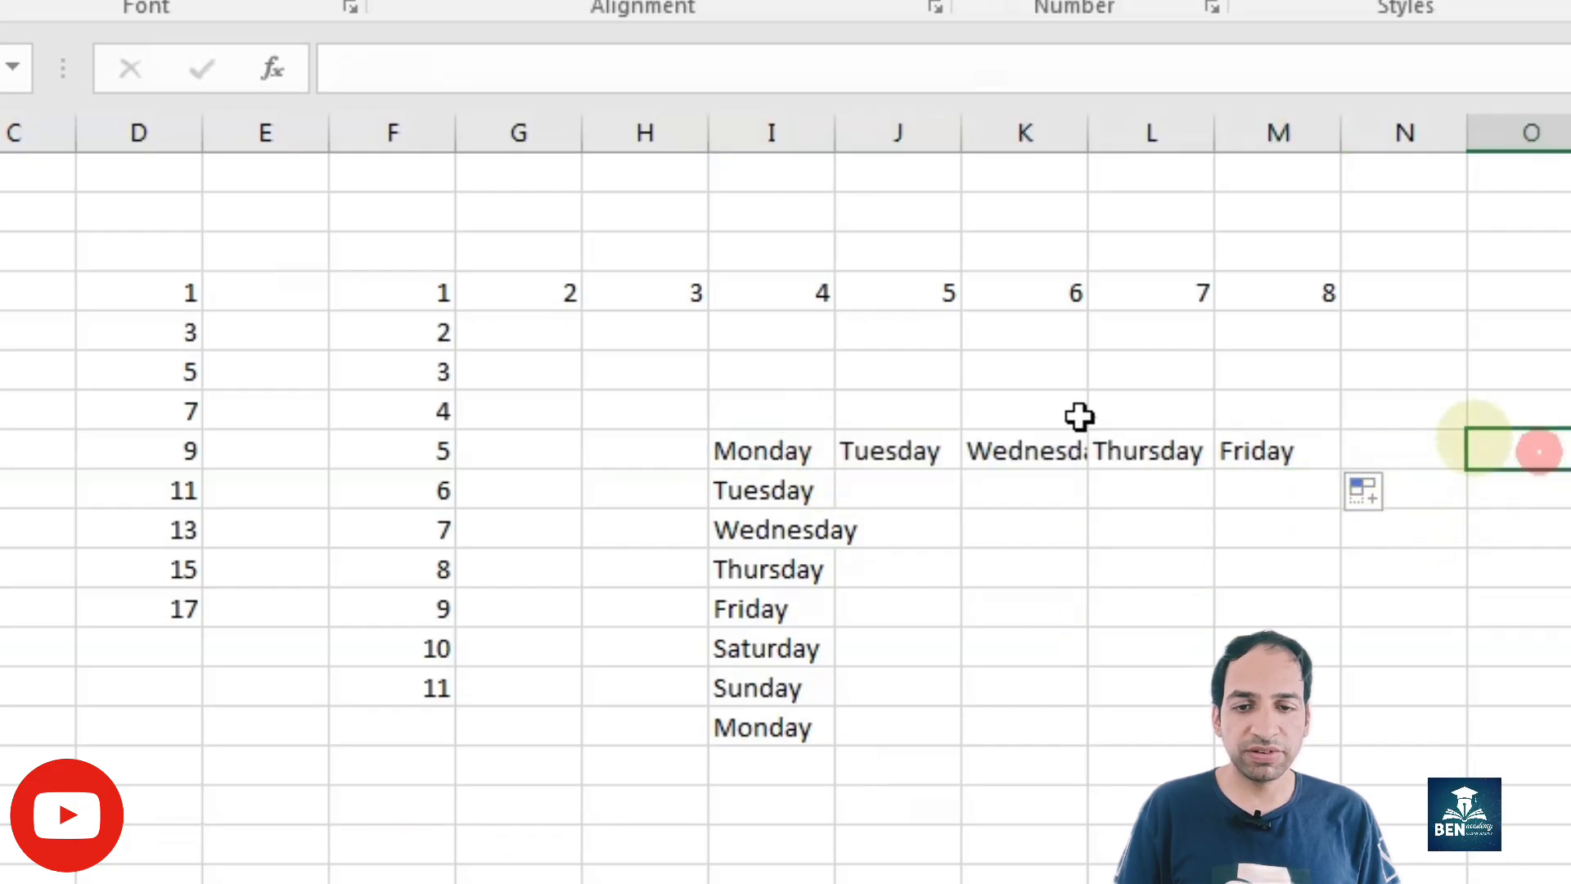
Step: Clear the weekdays below the first Monday in column I and enter Wednesday directly beneath it
drag(764, 480, 747, 715)
key(Delete)
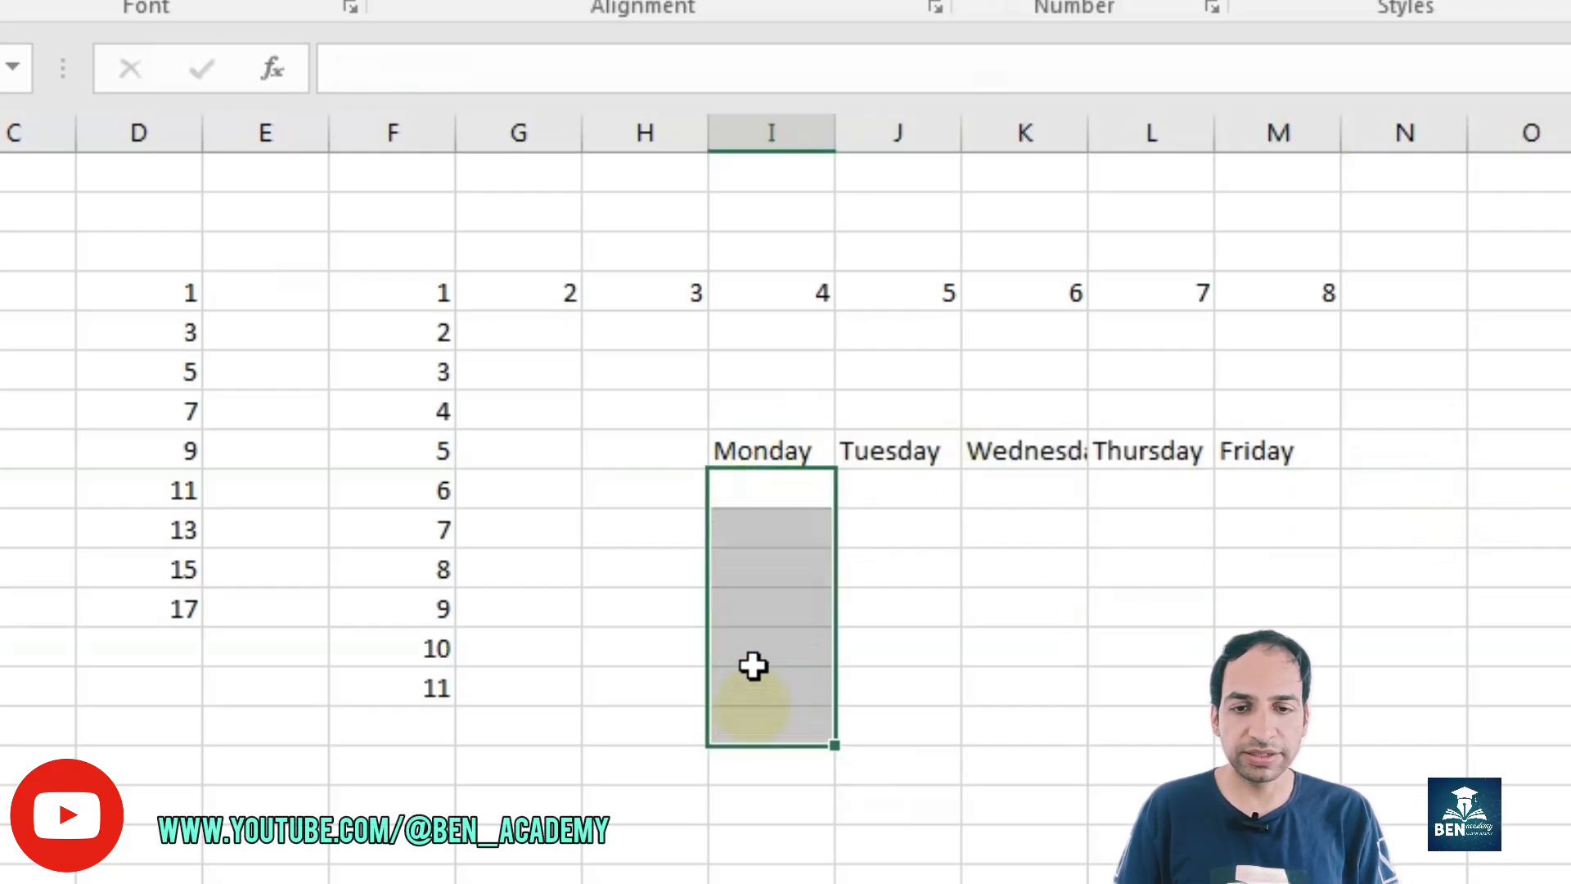
click(760, 494)
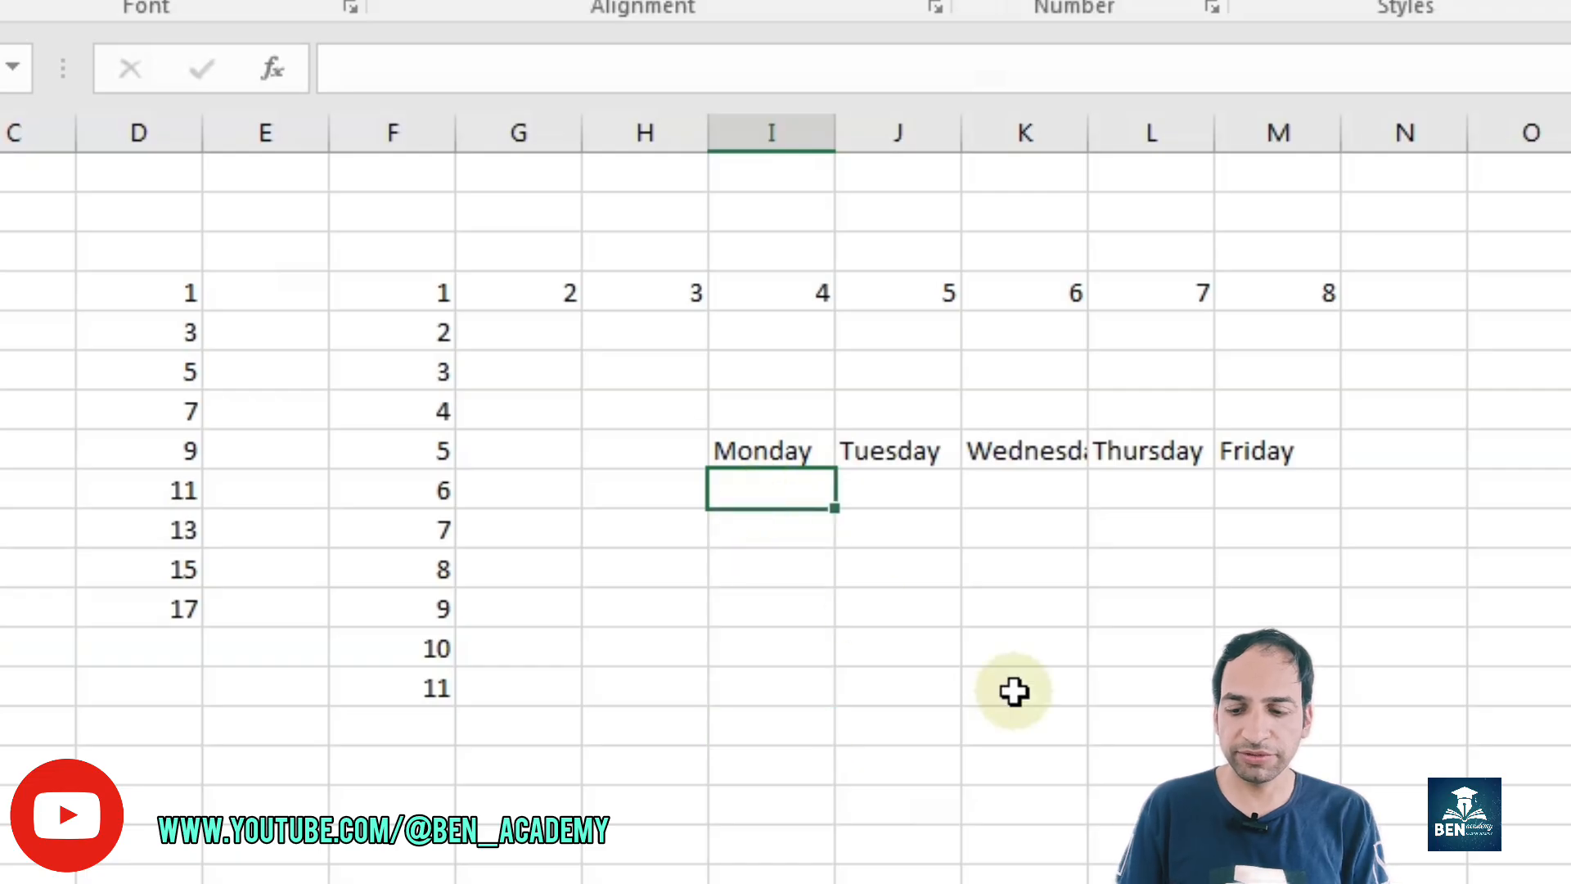
text(Wedn)
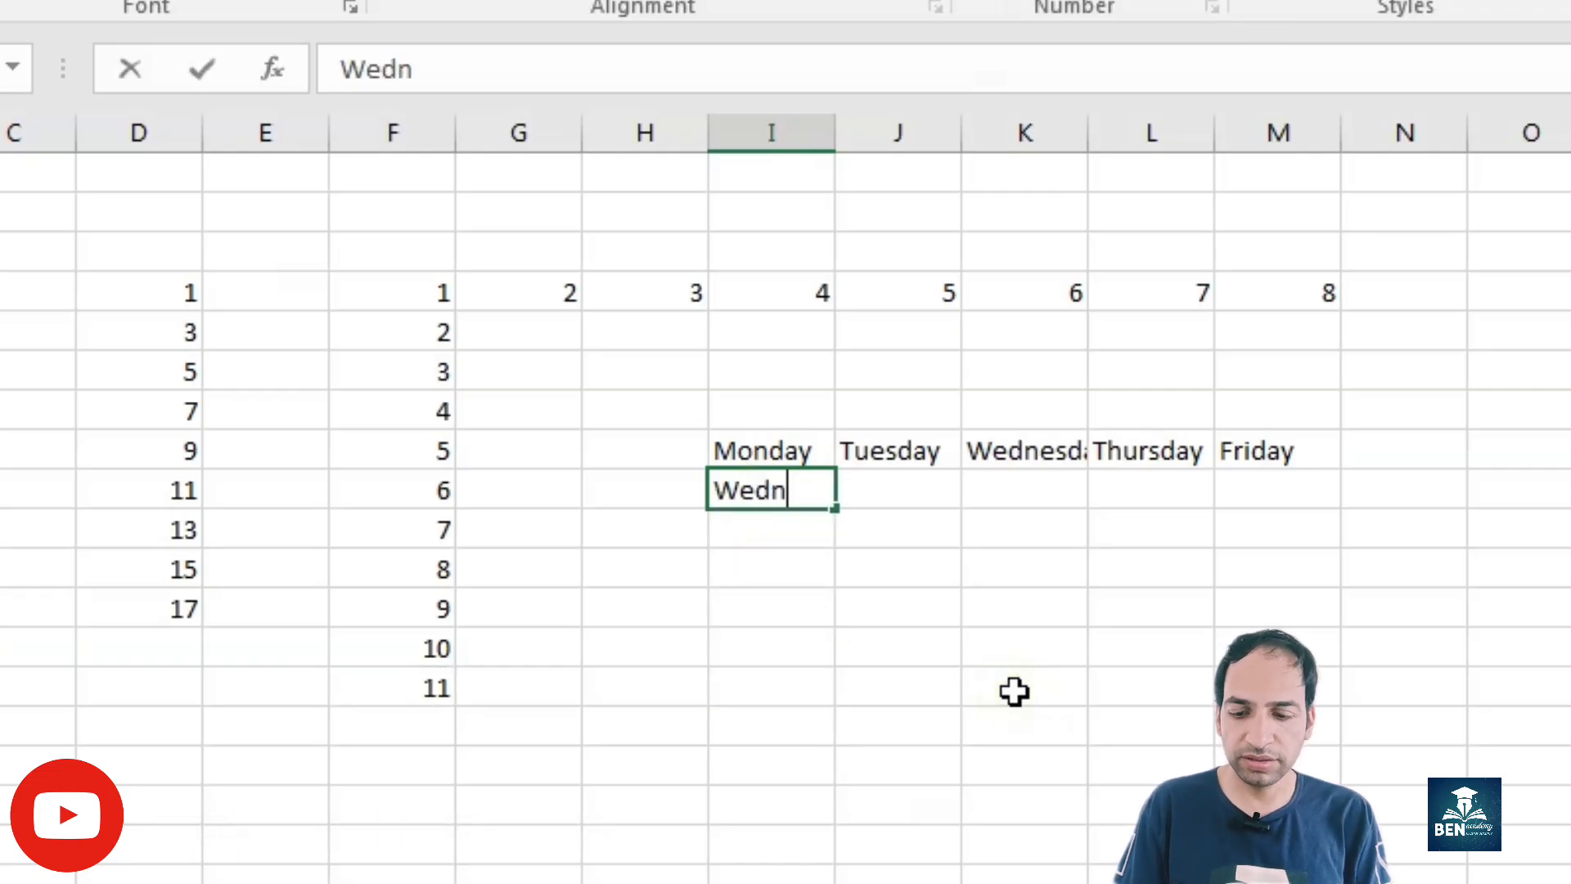
text(esday)
key(Return)
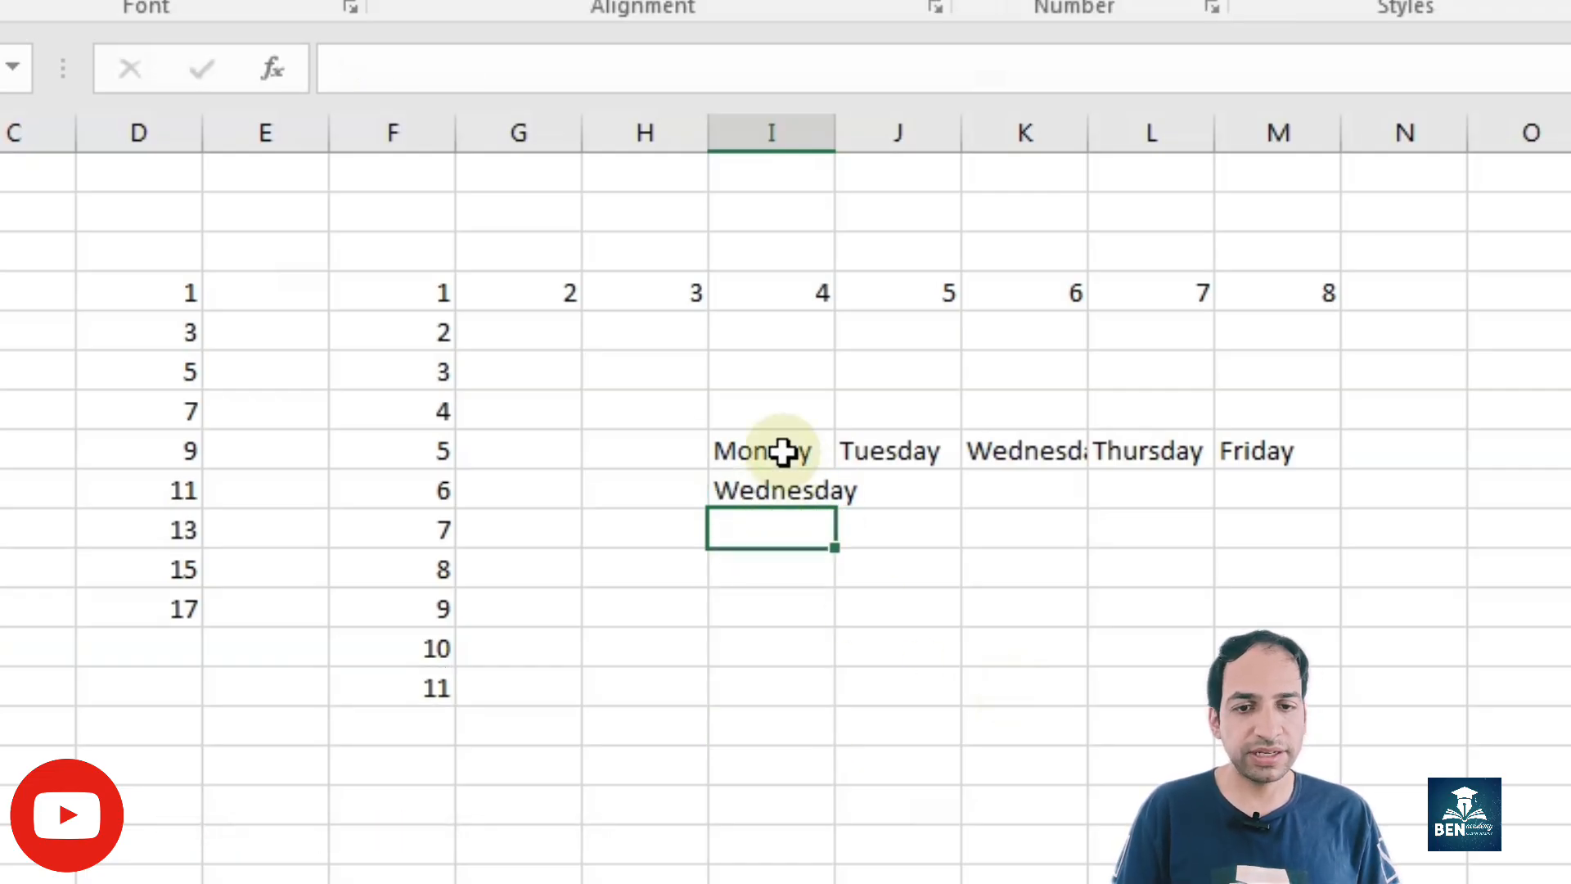
Step: Extend the Monday and Wednesday pattern down column I through Thursday, six cells in all
drag(783, 450, 831, 666)
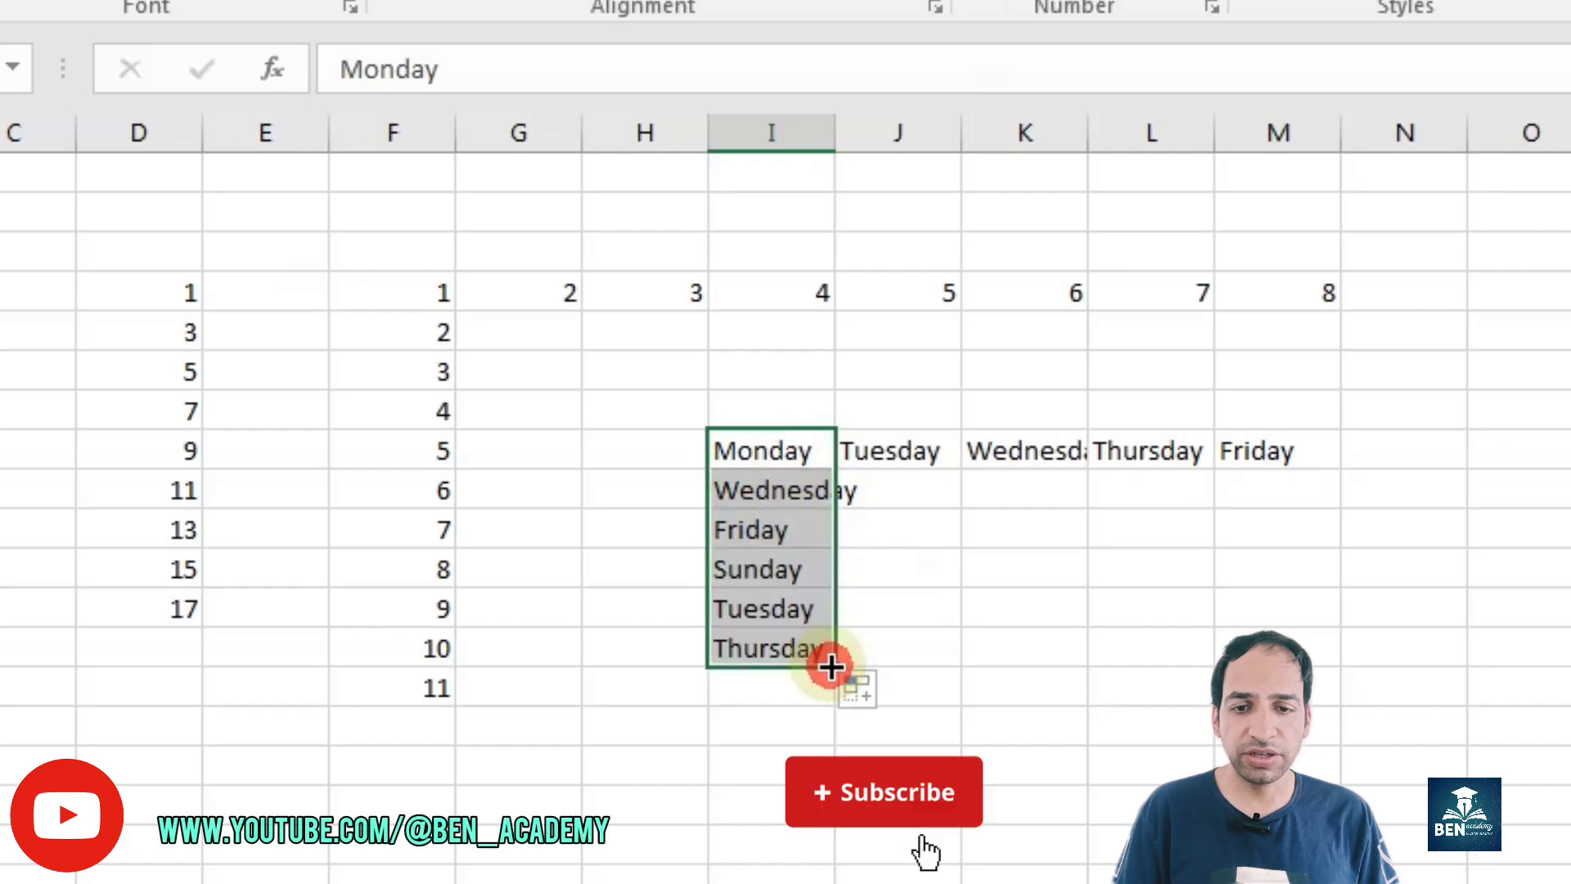
click(750, 488)
click(761, 530)
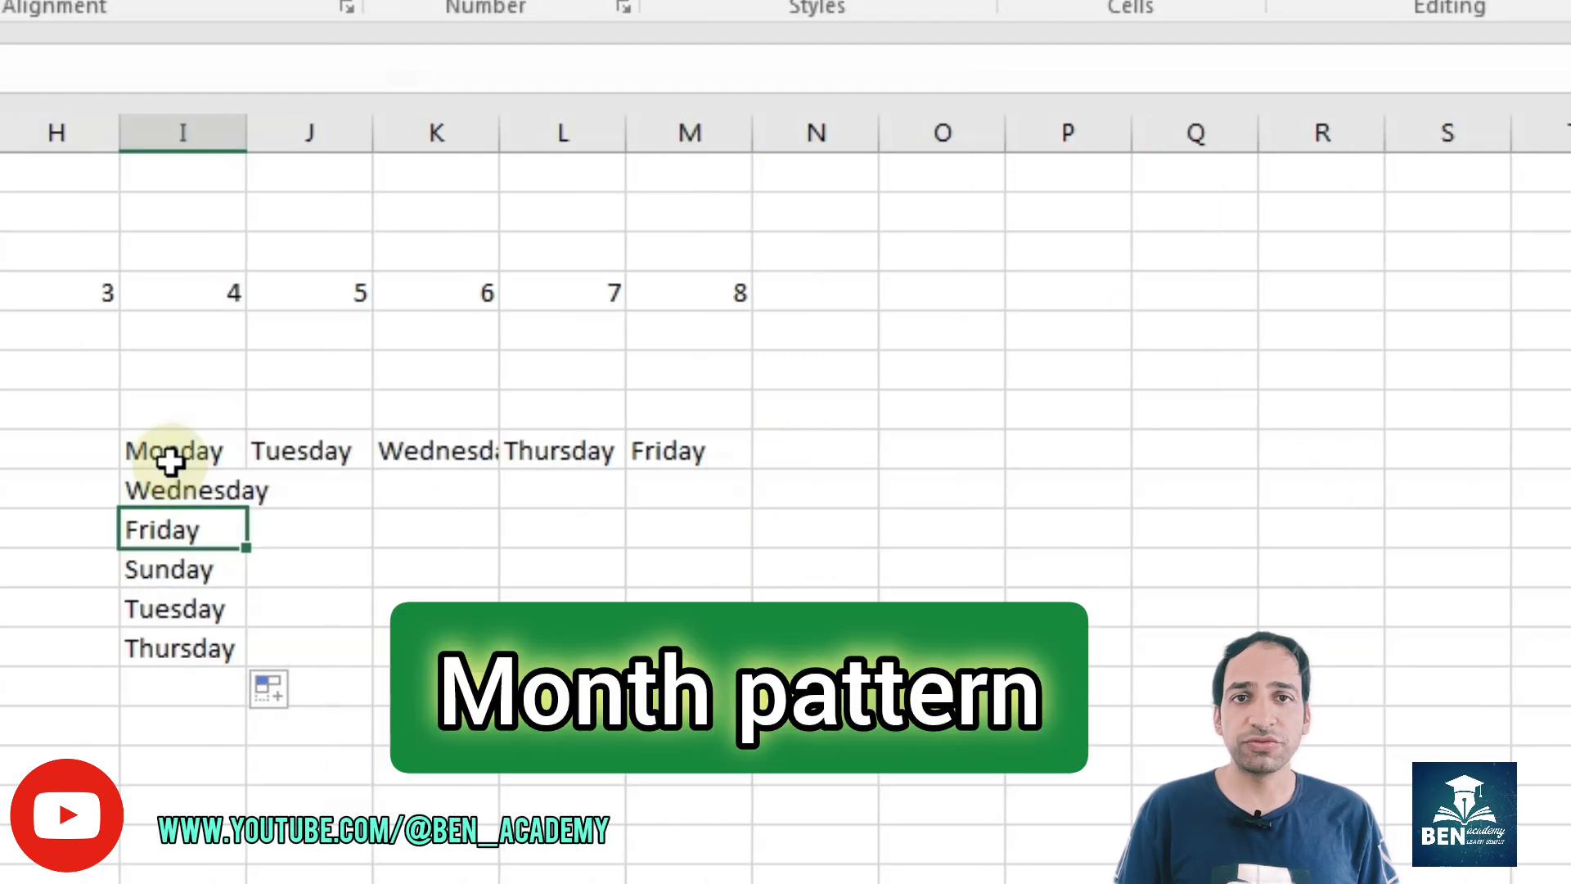
Step: Enter January in column O, in the Monday row, and fill the months down to September
click(937, 450)
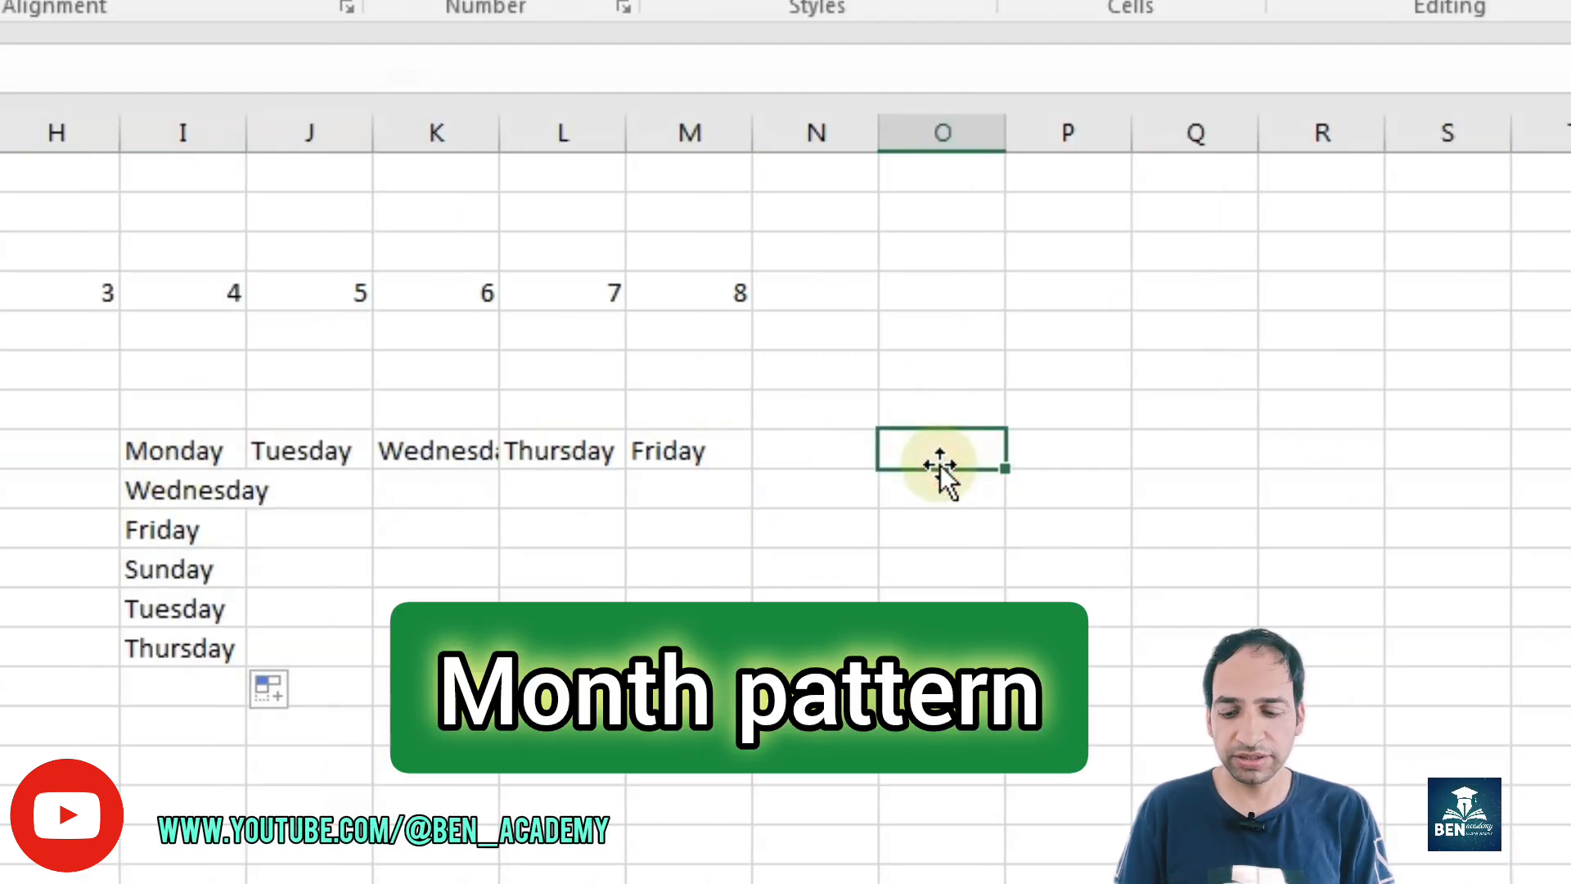
text(January)
key(Return)
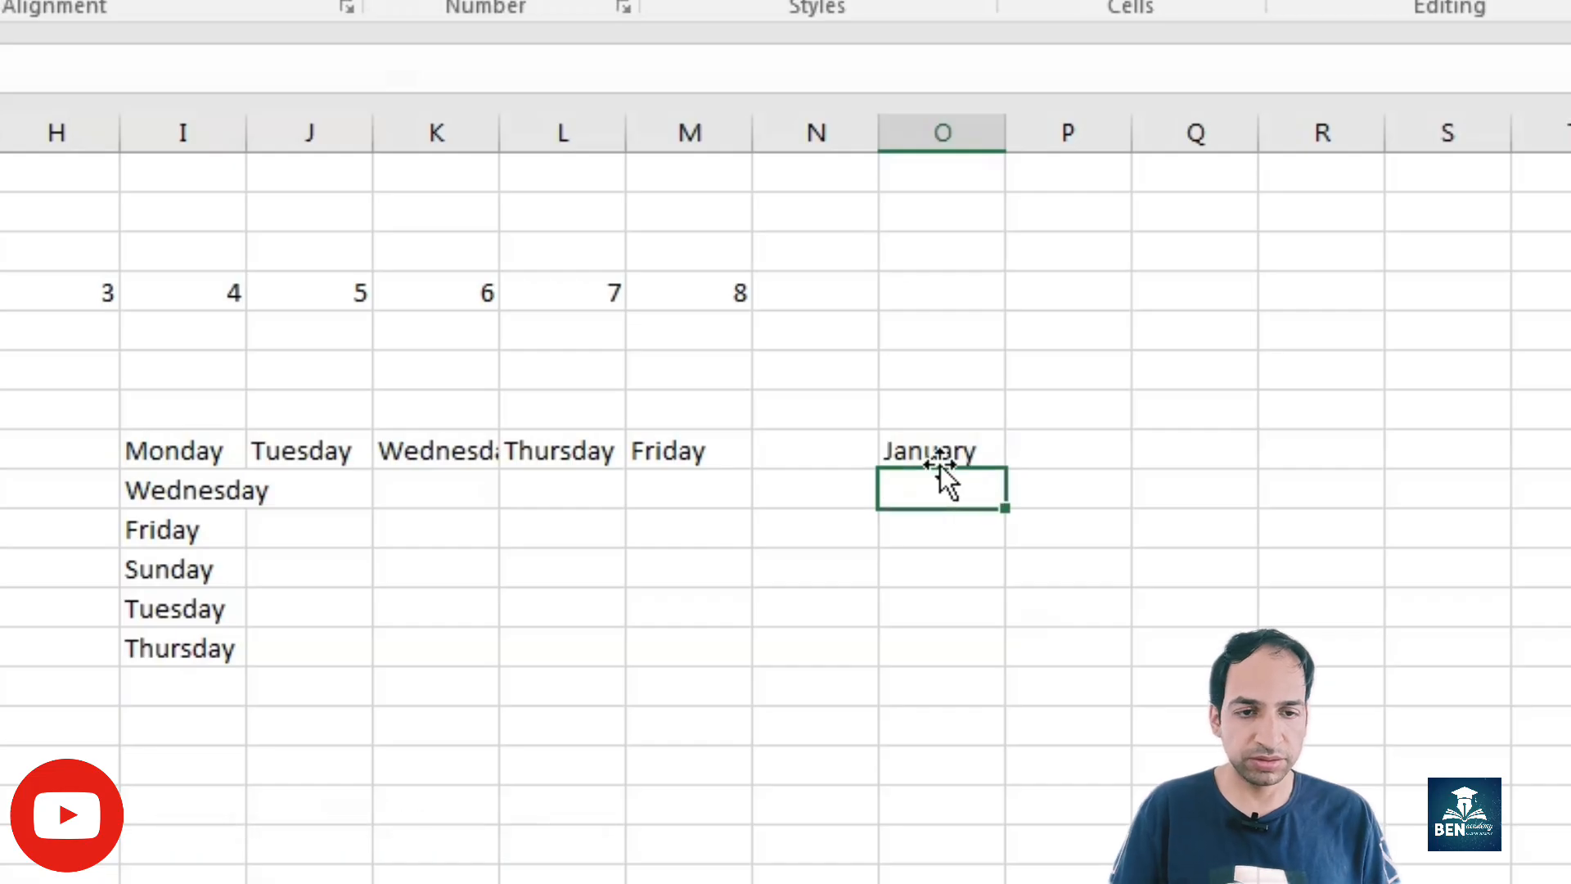
click(965, 453)
drag(1005, 468, 996, 791)
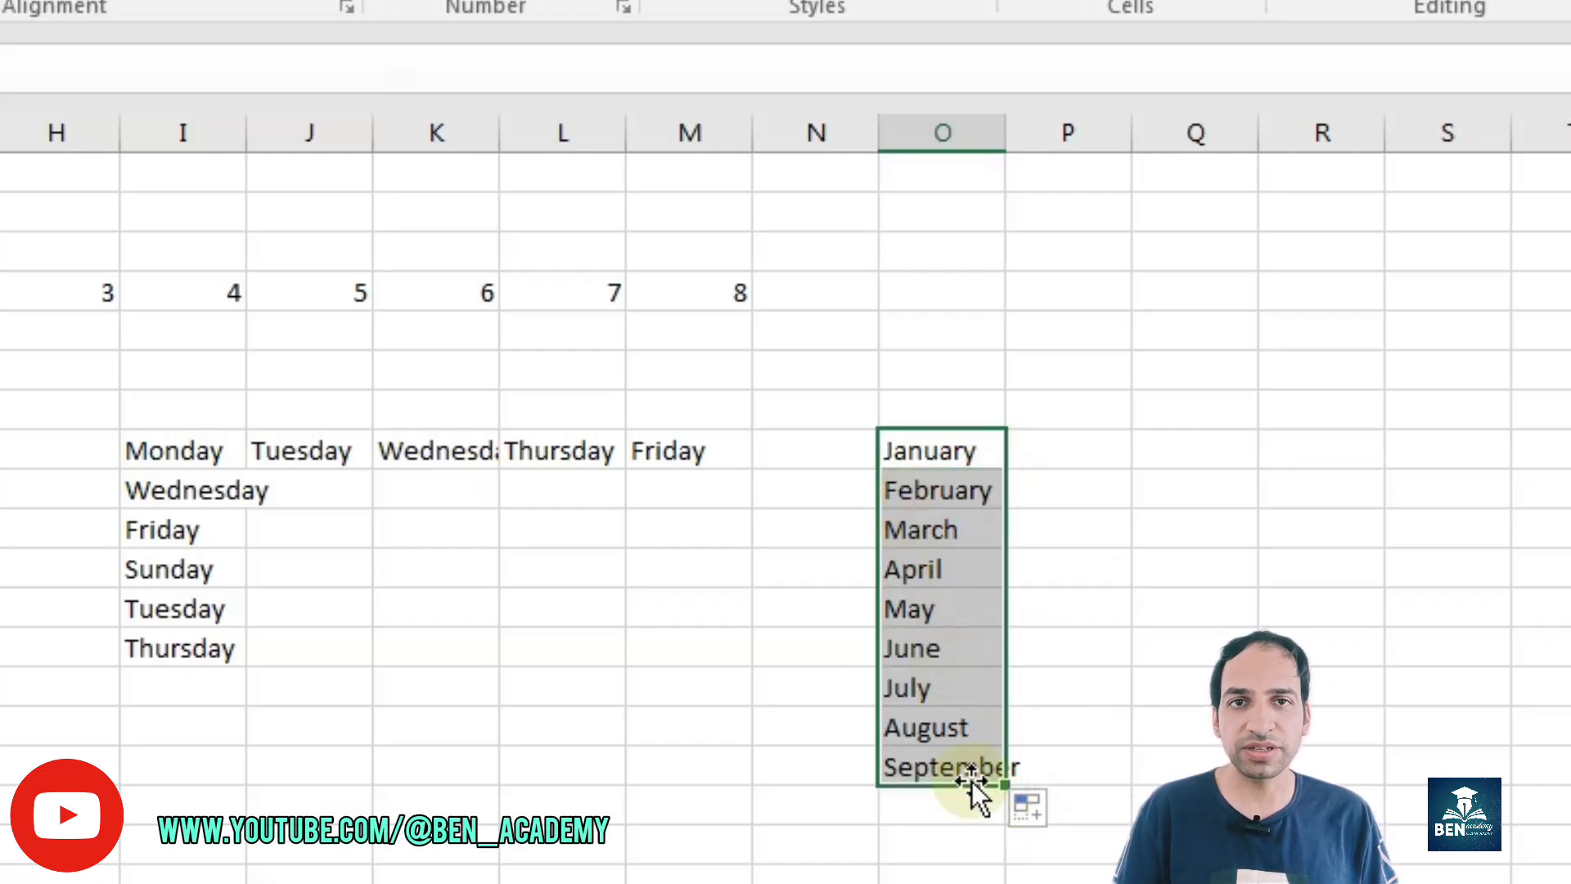
Step: Fill the months across from January in column O to March in column Q
click(974, 448)
drag(1005, 468, 1265, 458)
click(1111, 565)
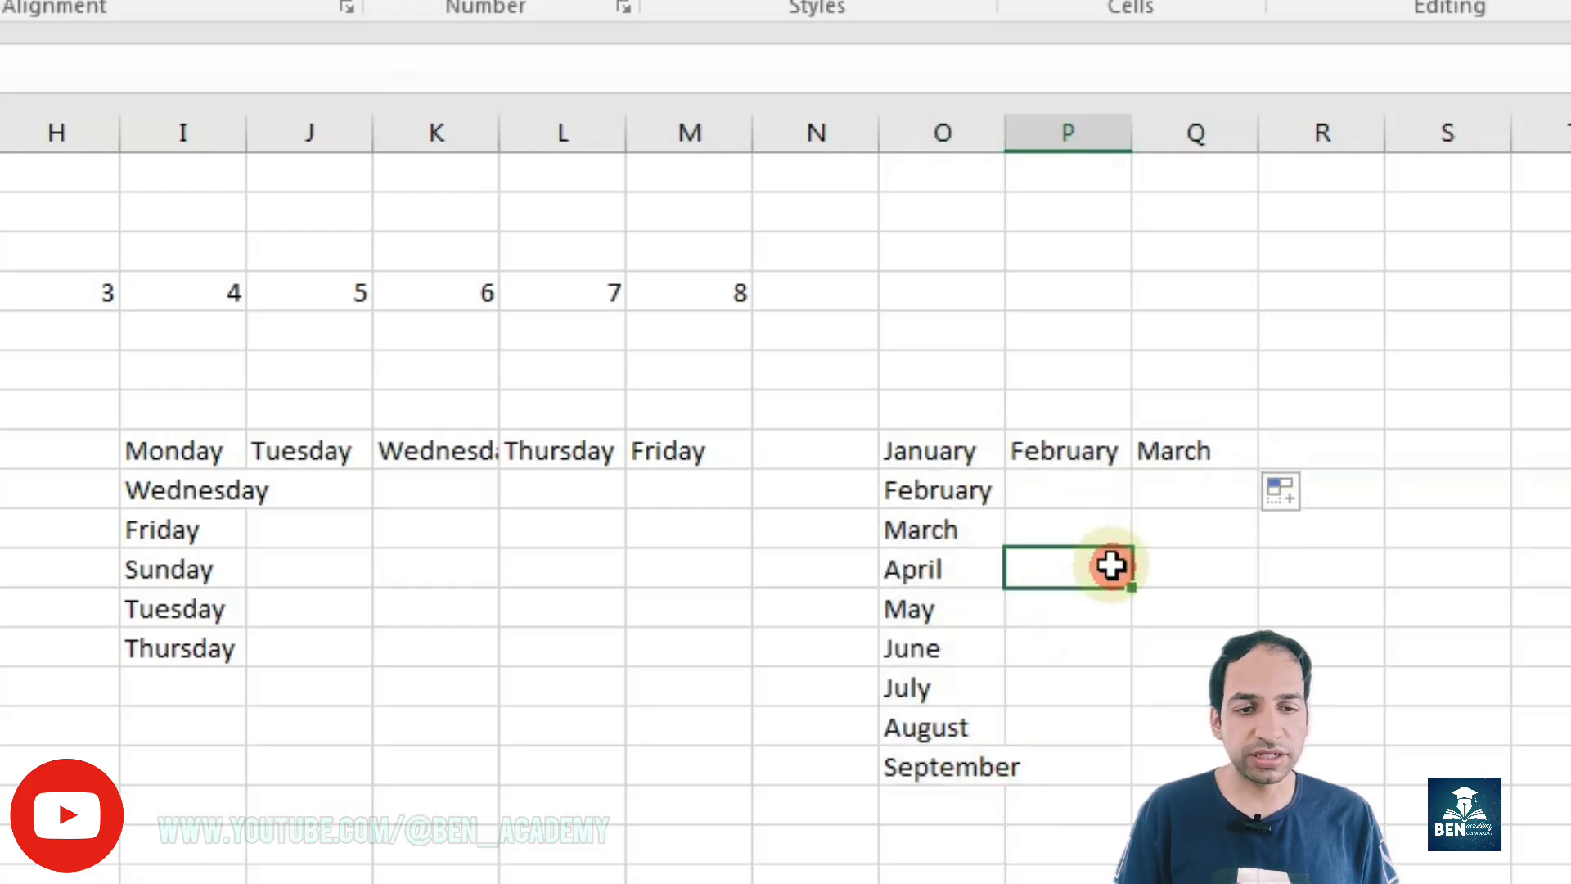
Step: Replace the months below January in column O with a three-month-interval series based on January and April, filled over ten cells
click(905, 487)
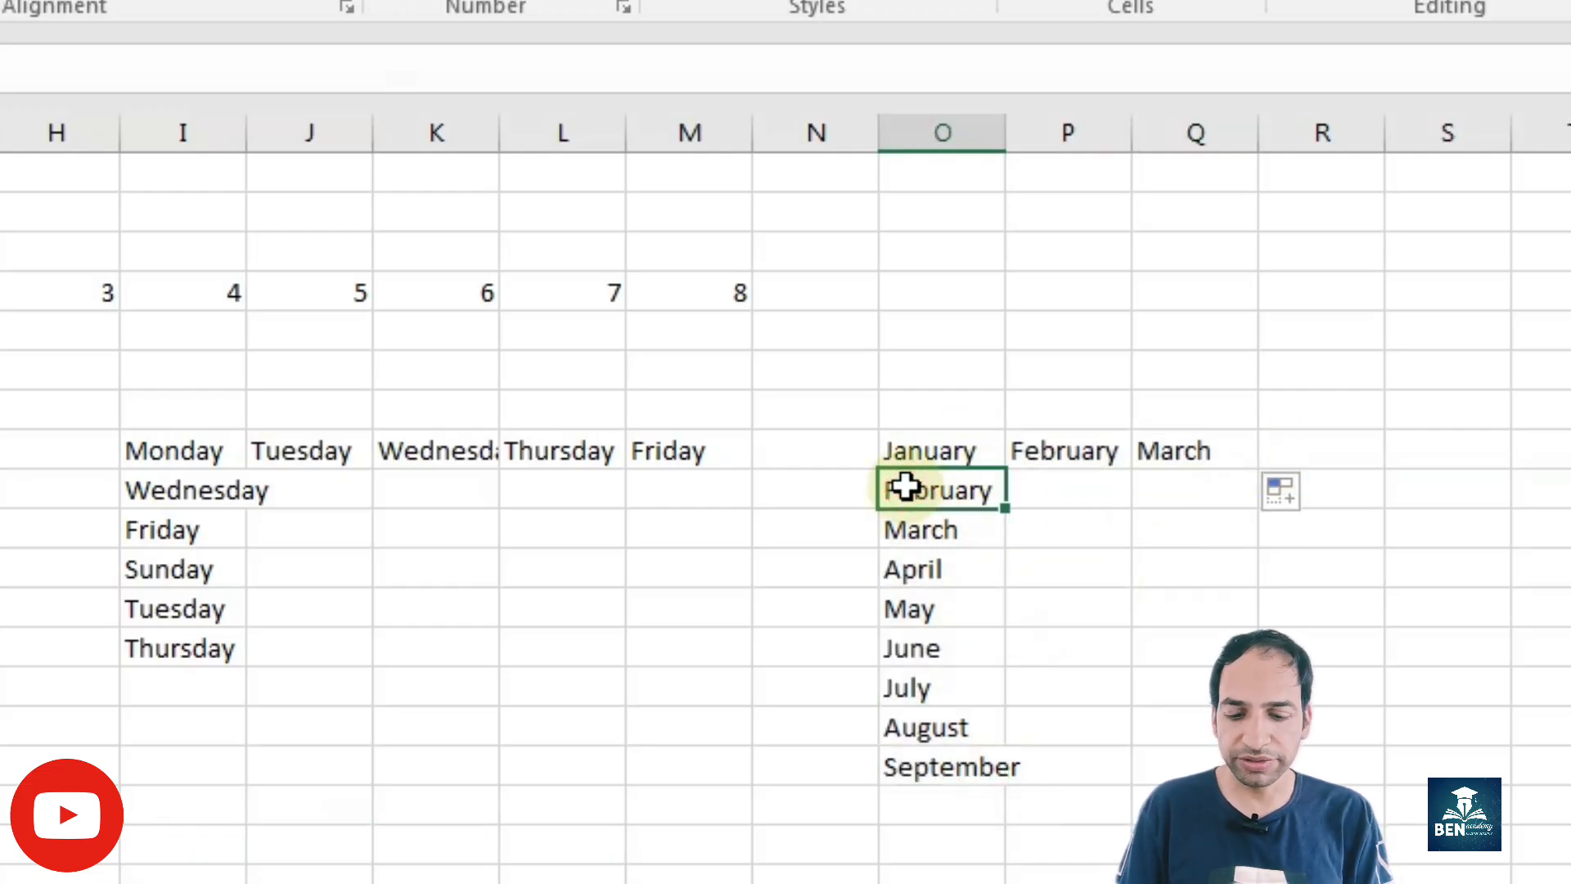
text(April)
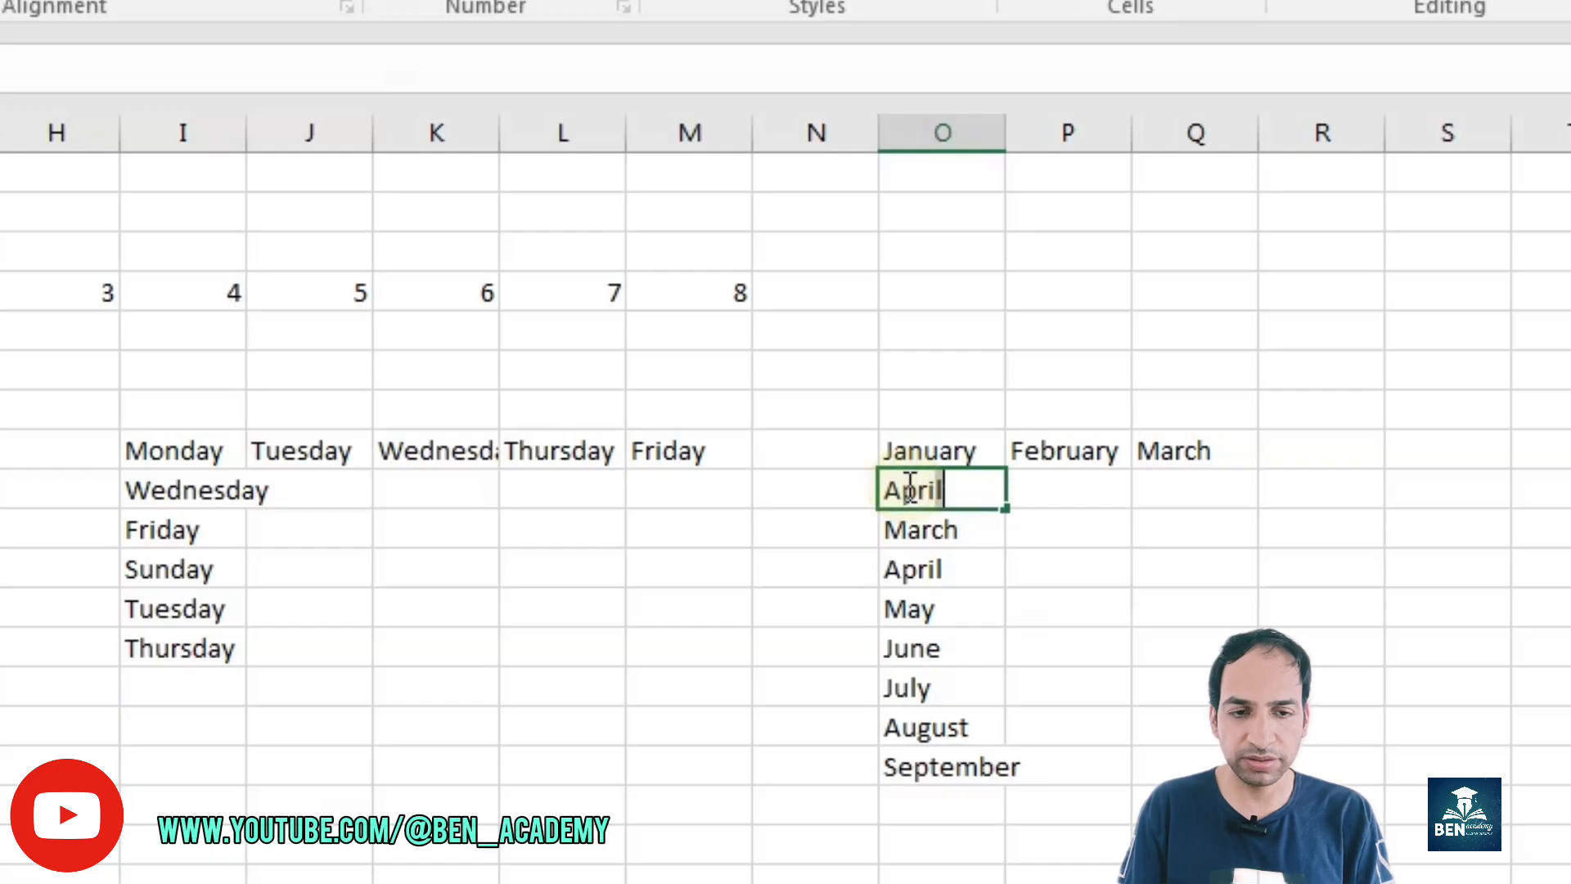
key(Return)
key(shift+Down)
key(shift+Down)
key(shift+Down)
key(shift+Down)
key(shift+Down)
key(shift+Down)
key(shift+Down)
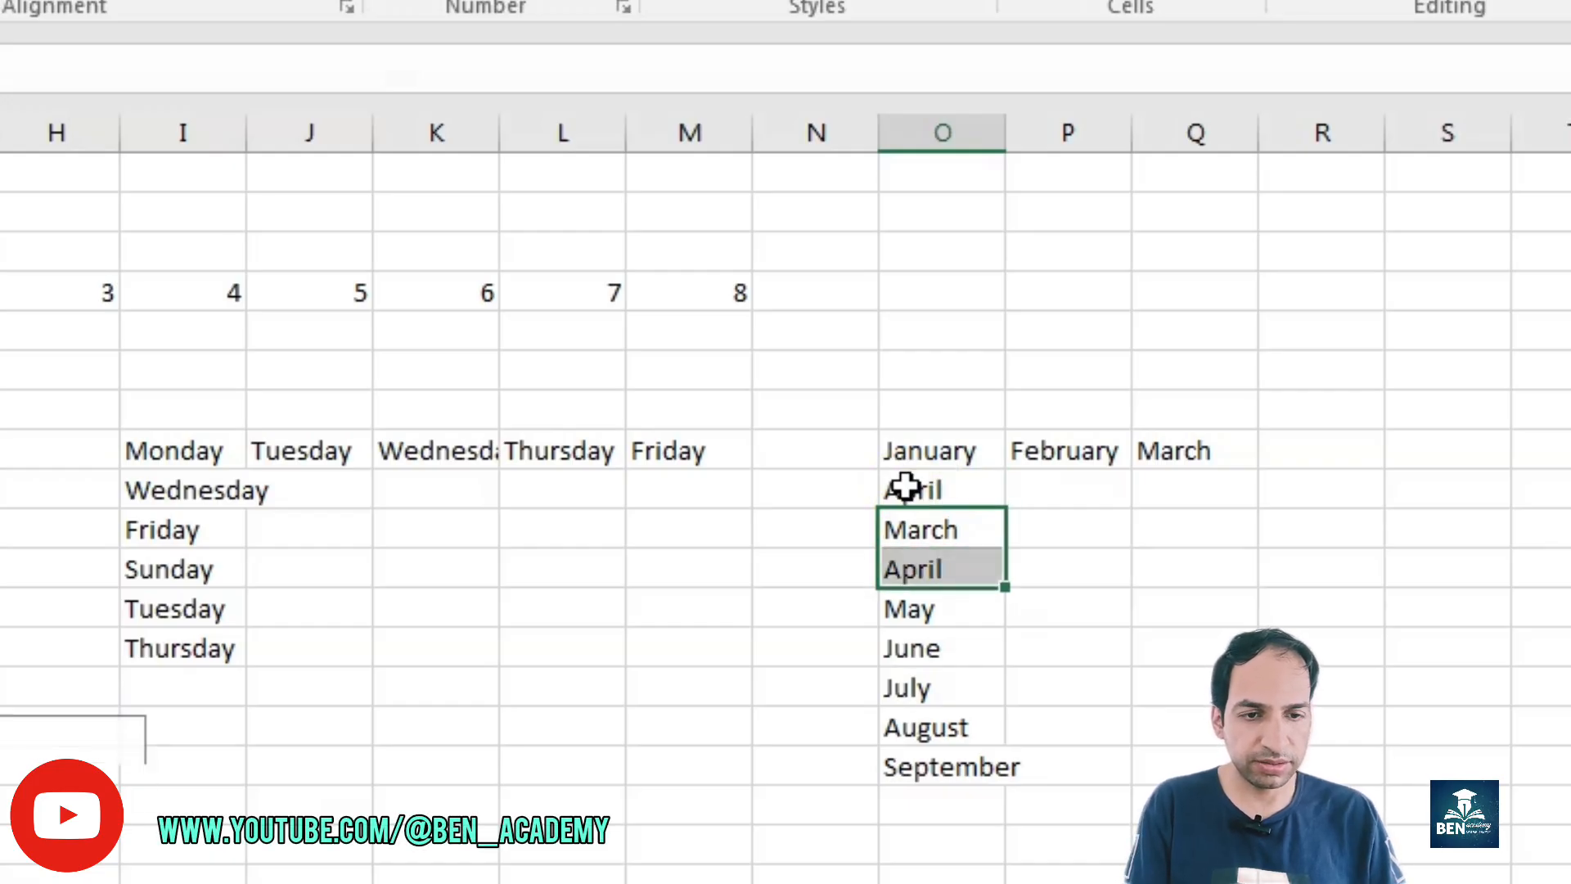
key(Delete)
drag(938, 461, 1019, 820)
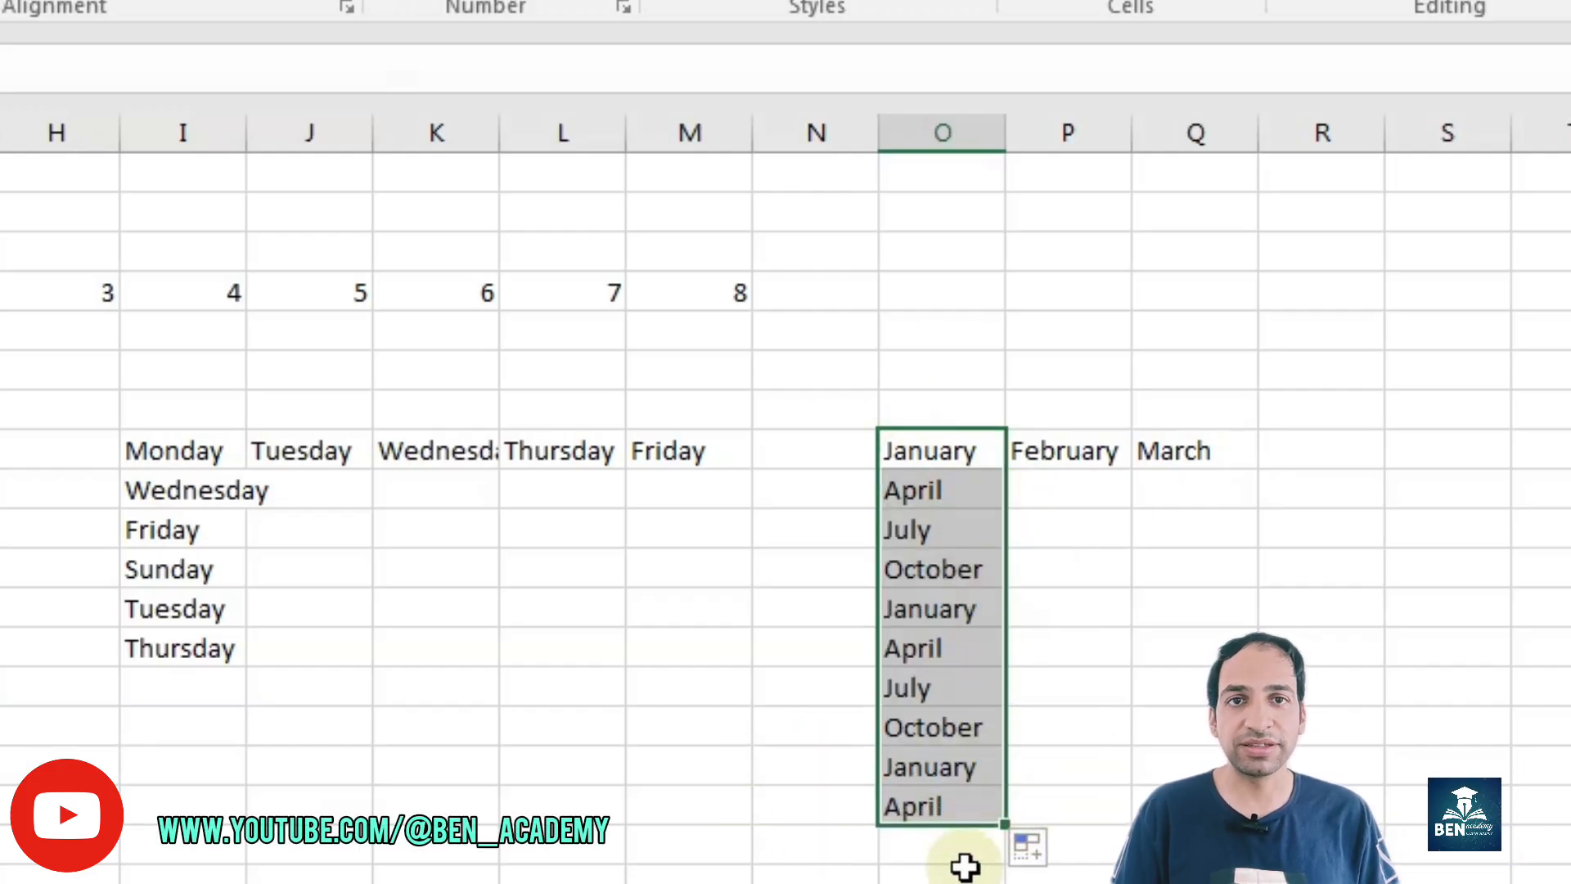
Step: Enter the date 1/1/2026 in column L below the weekday row and fill the daily dates down to 1/6/2026
click(523, 684)
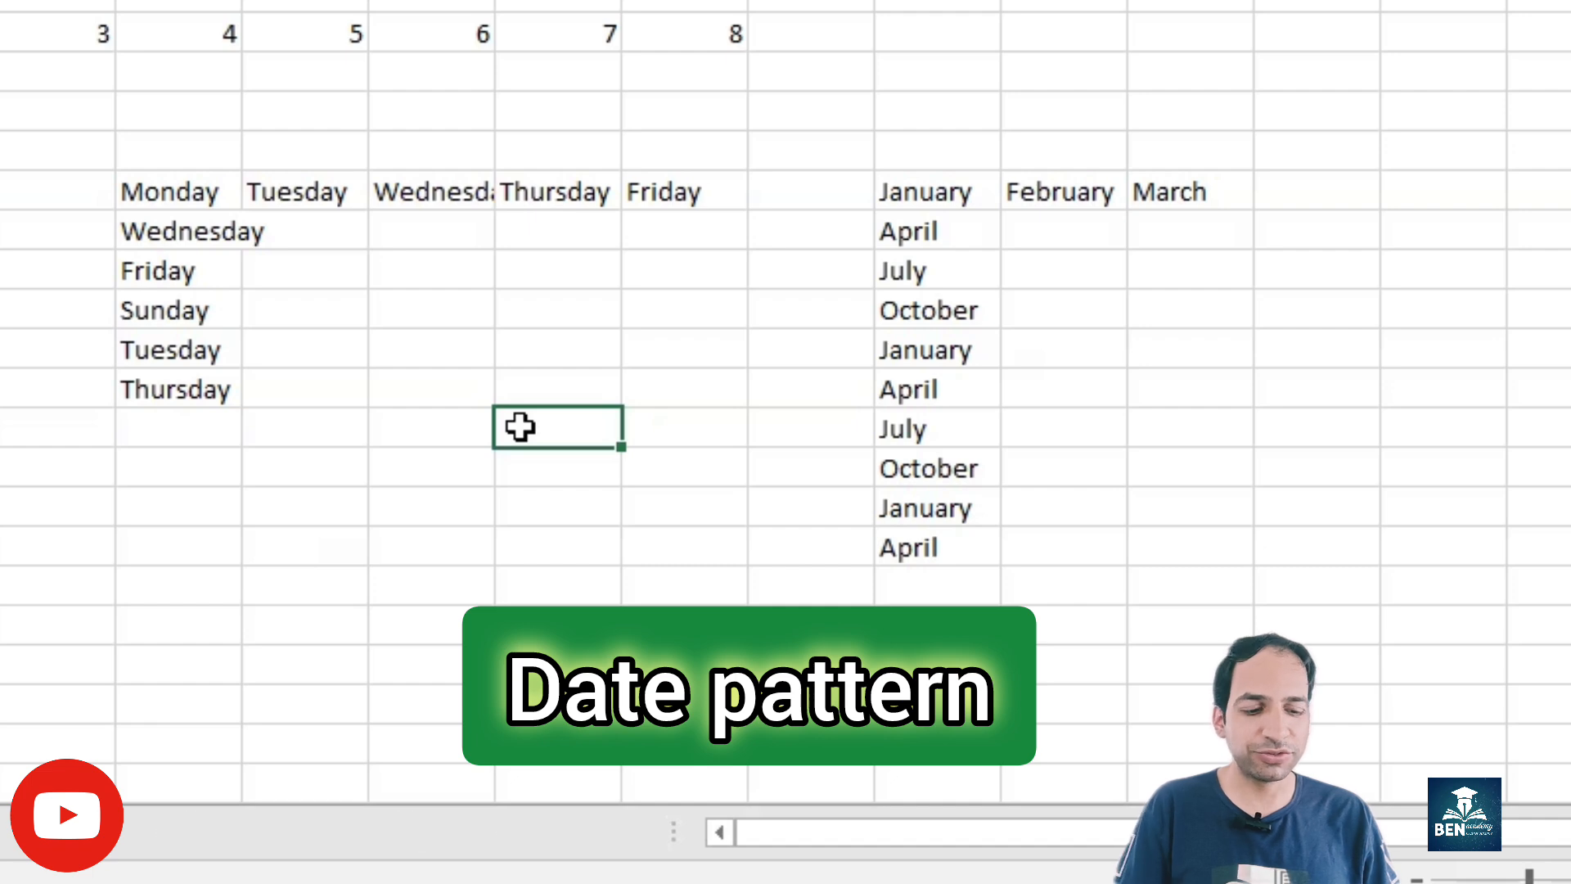
text(01/01/2)
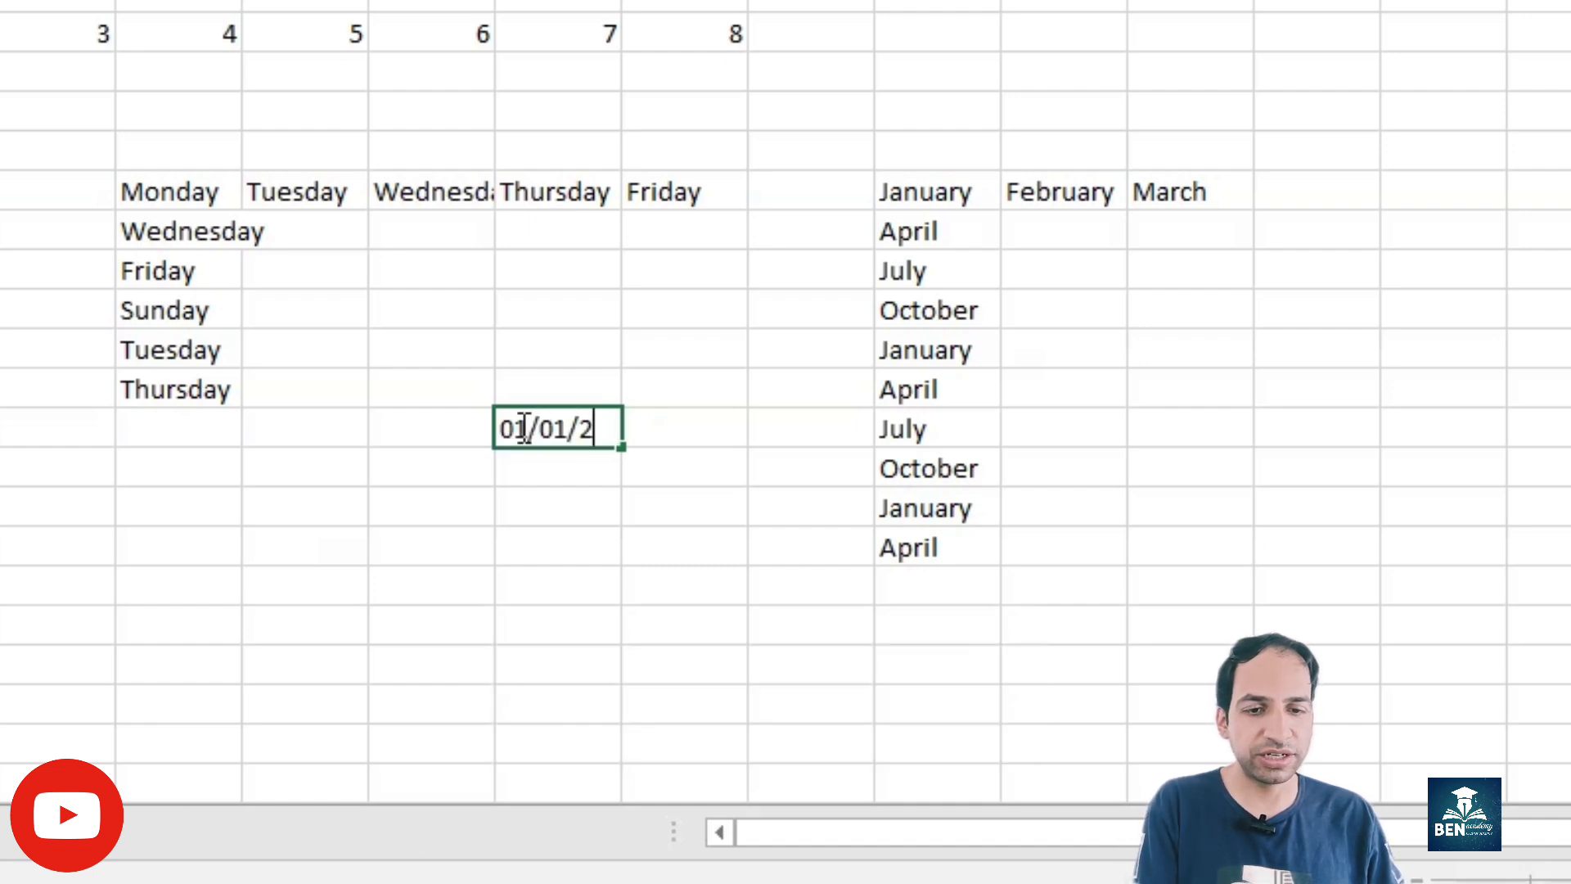
text(024)
key(Return)
click(589, 425)
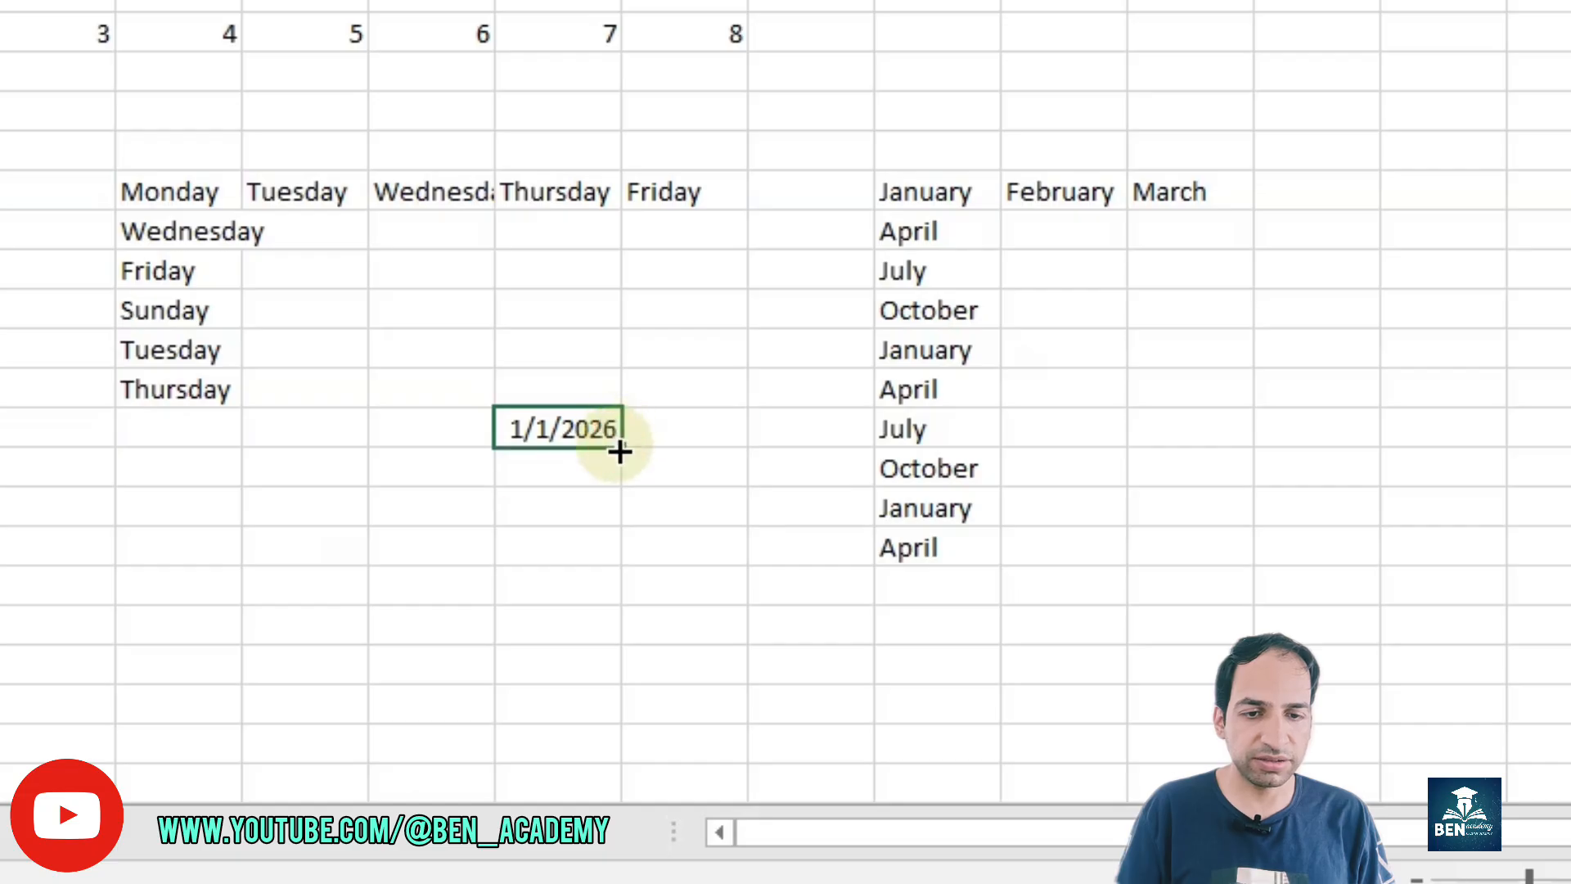
drag(621, 446, 621, 645)
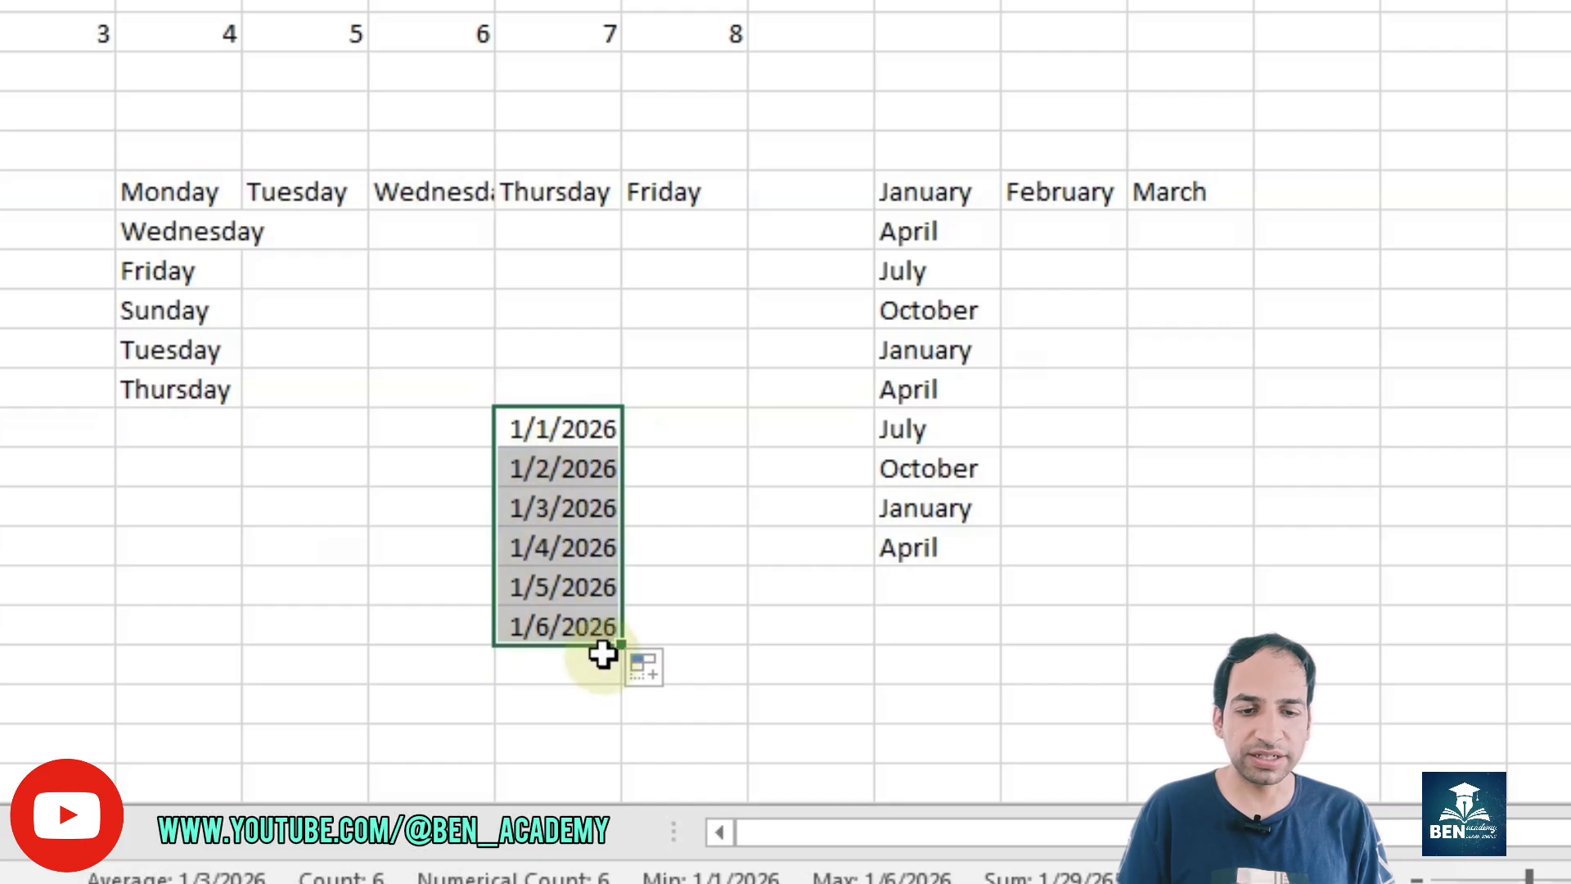
Step: Set the second date in column L to 1/5/2026, filling the four-day series down to 1/25/2026, and autofit the column width
click(540, 463)
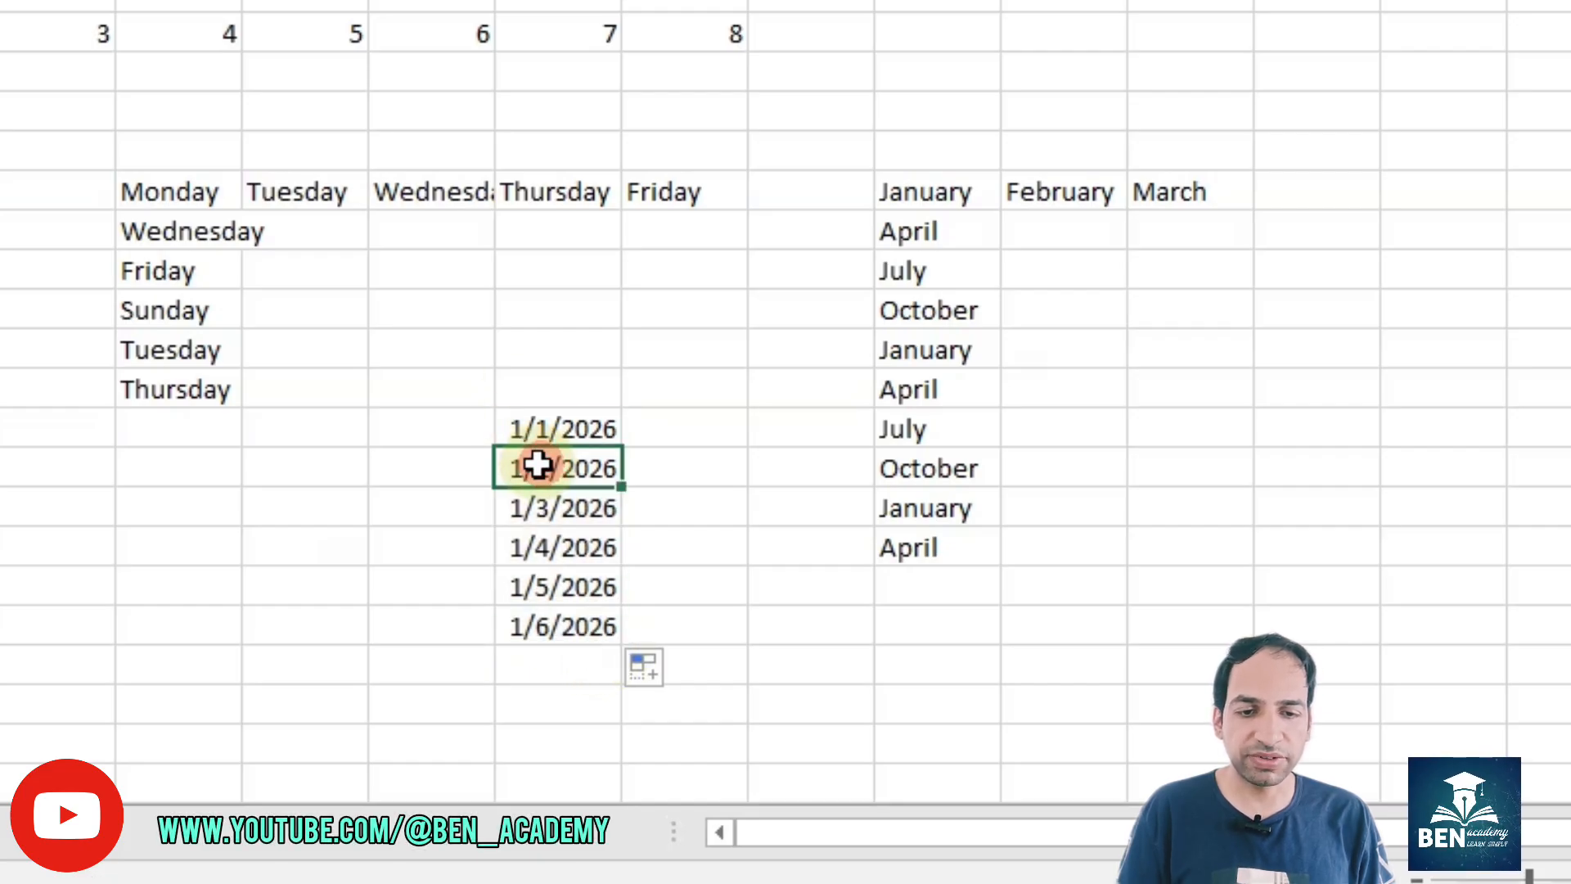
double_click(537, 467)
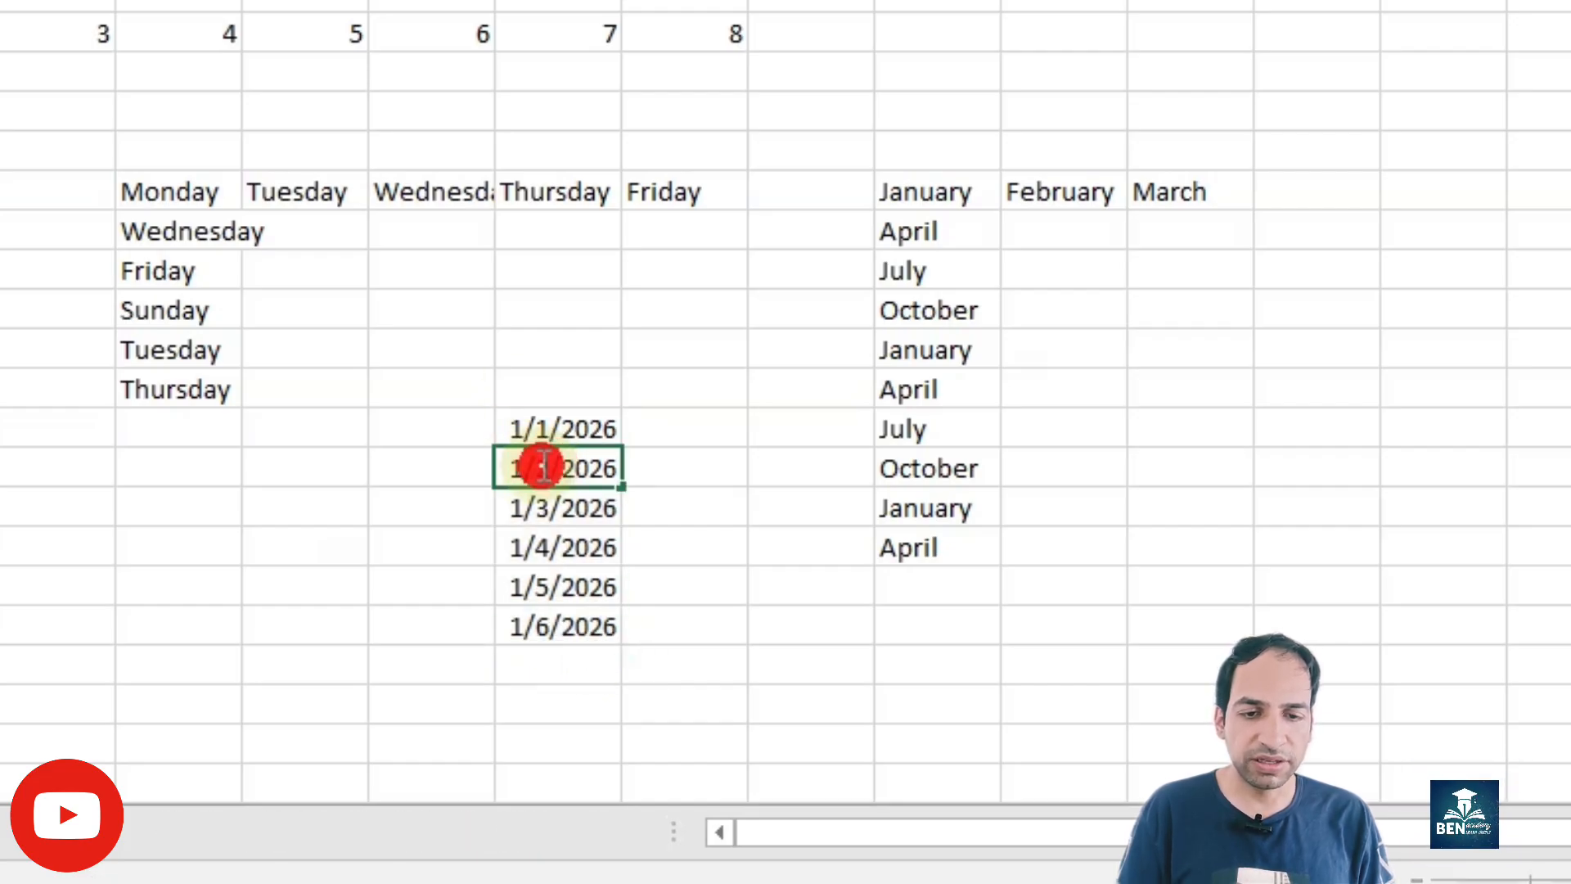
double_click(548, 467)
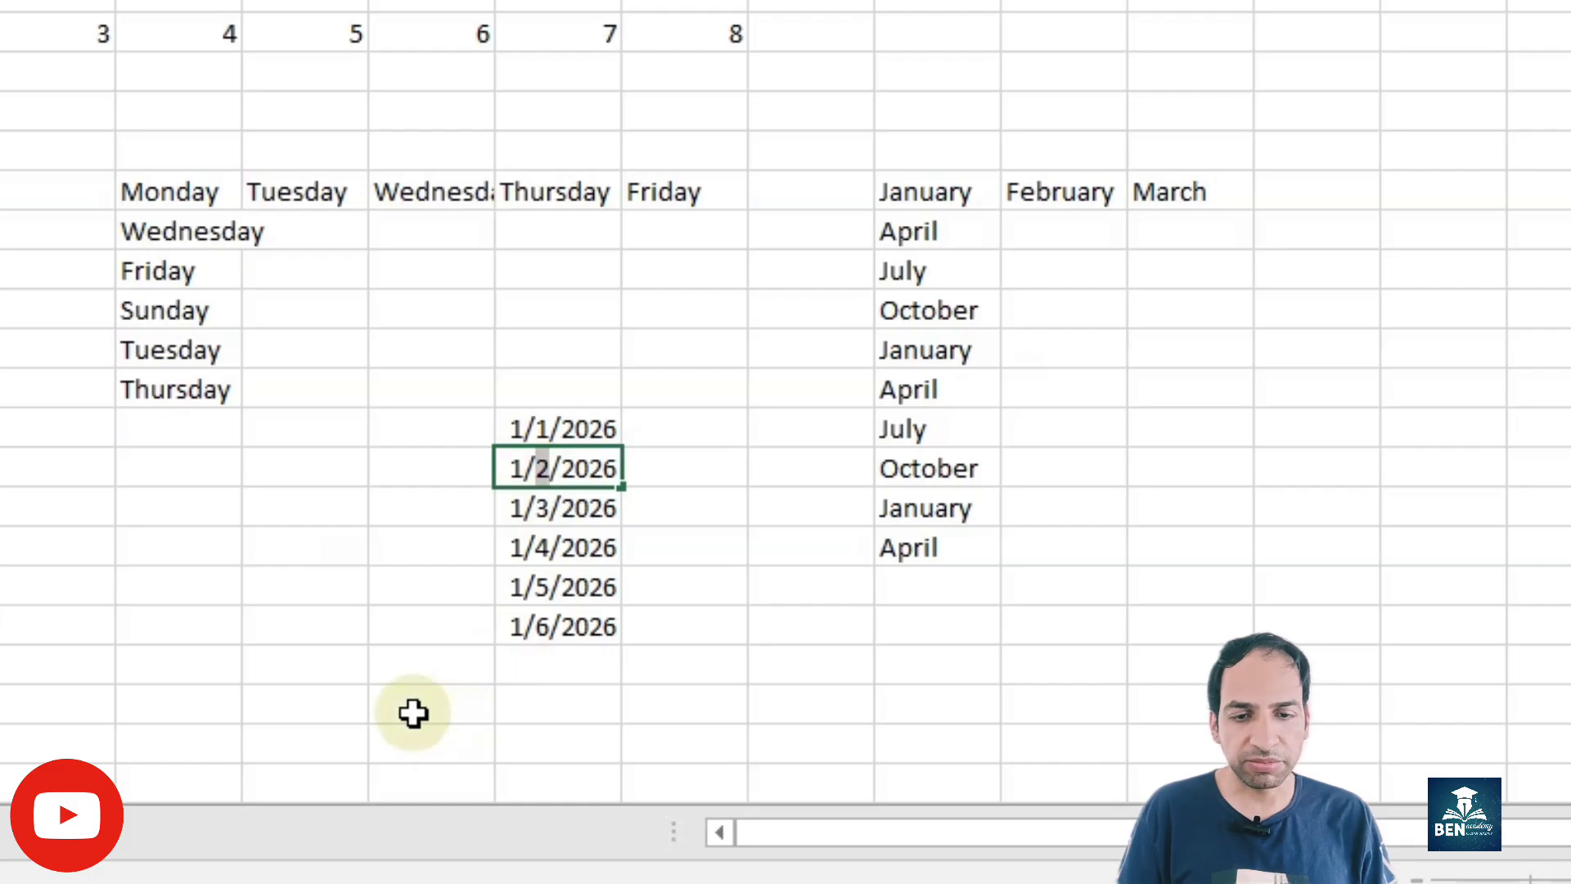
click(518, 496)
drag(557, 431, 621, 666)
double_click(622, 0)
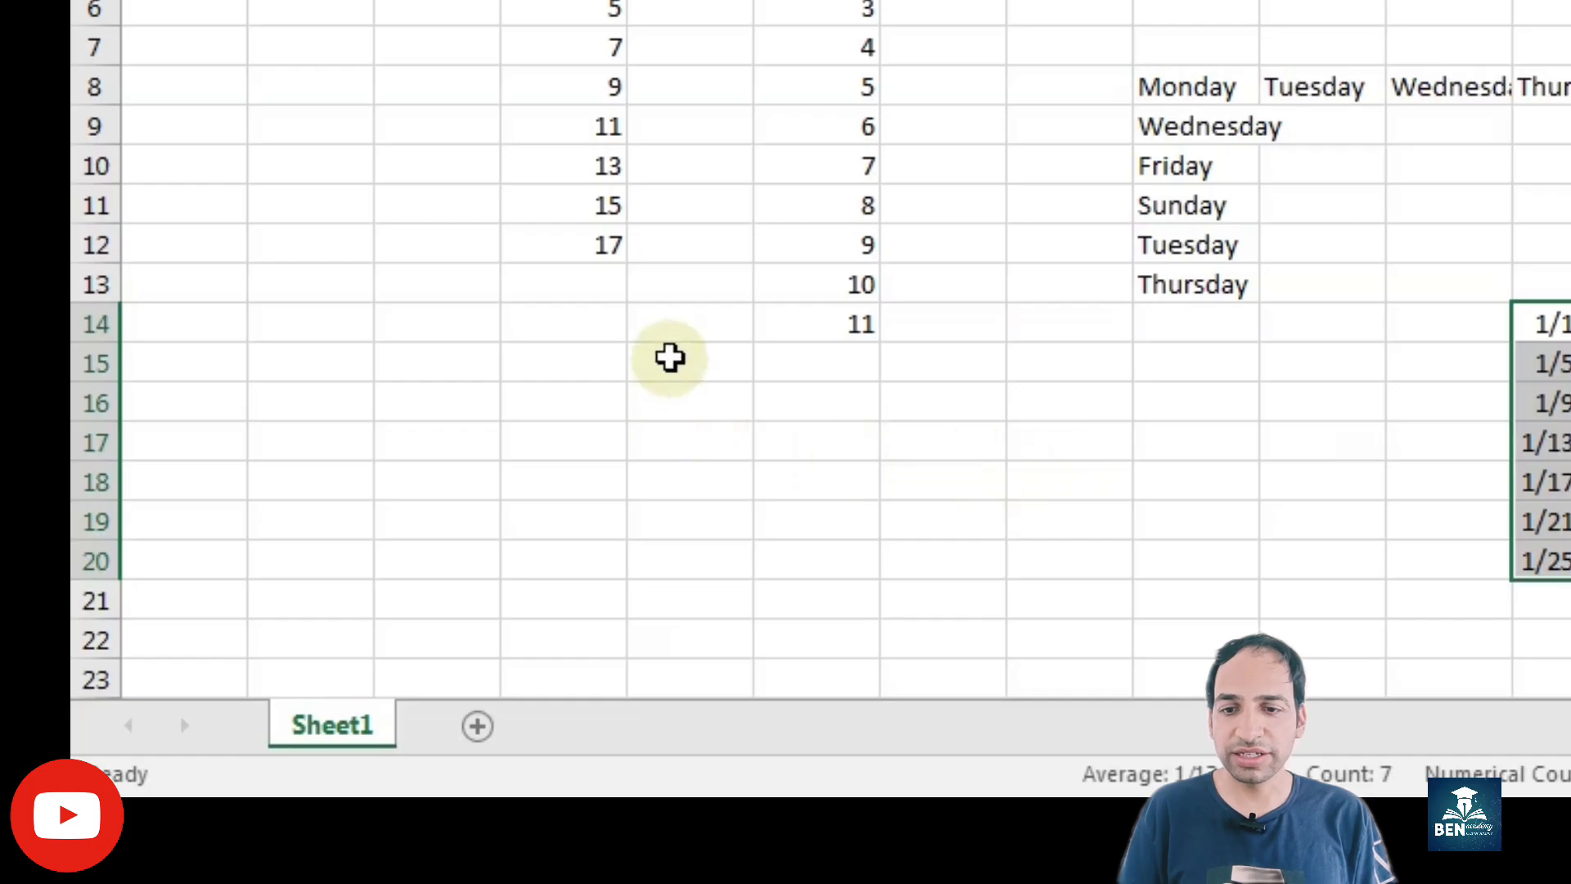
Step: Enter 4545 in D16 under the header "Number of sellls" in D15 and autofit column D
click(554, 407)
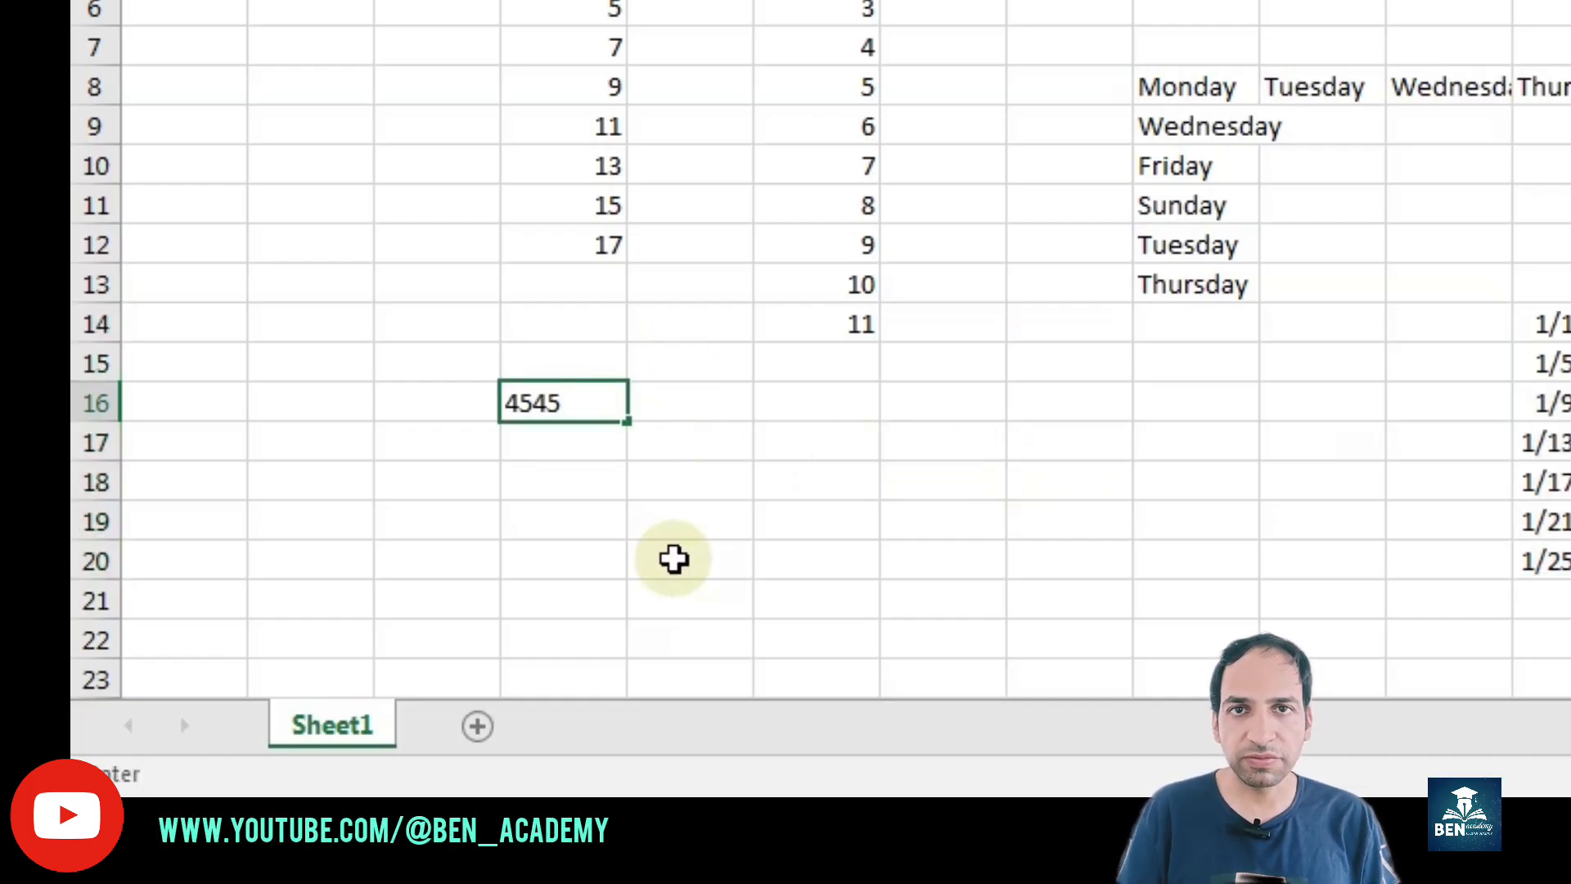
key(Return)
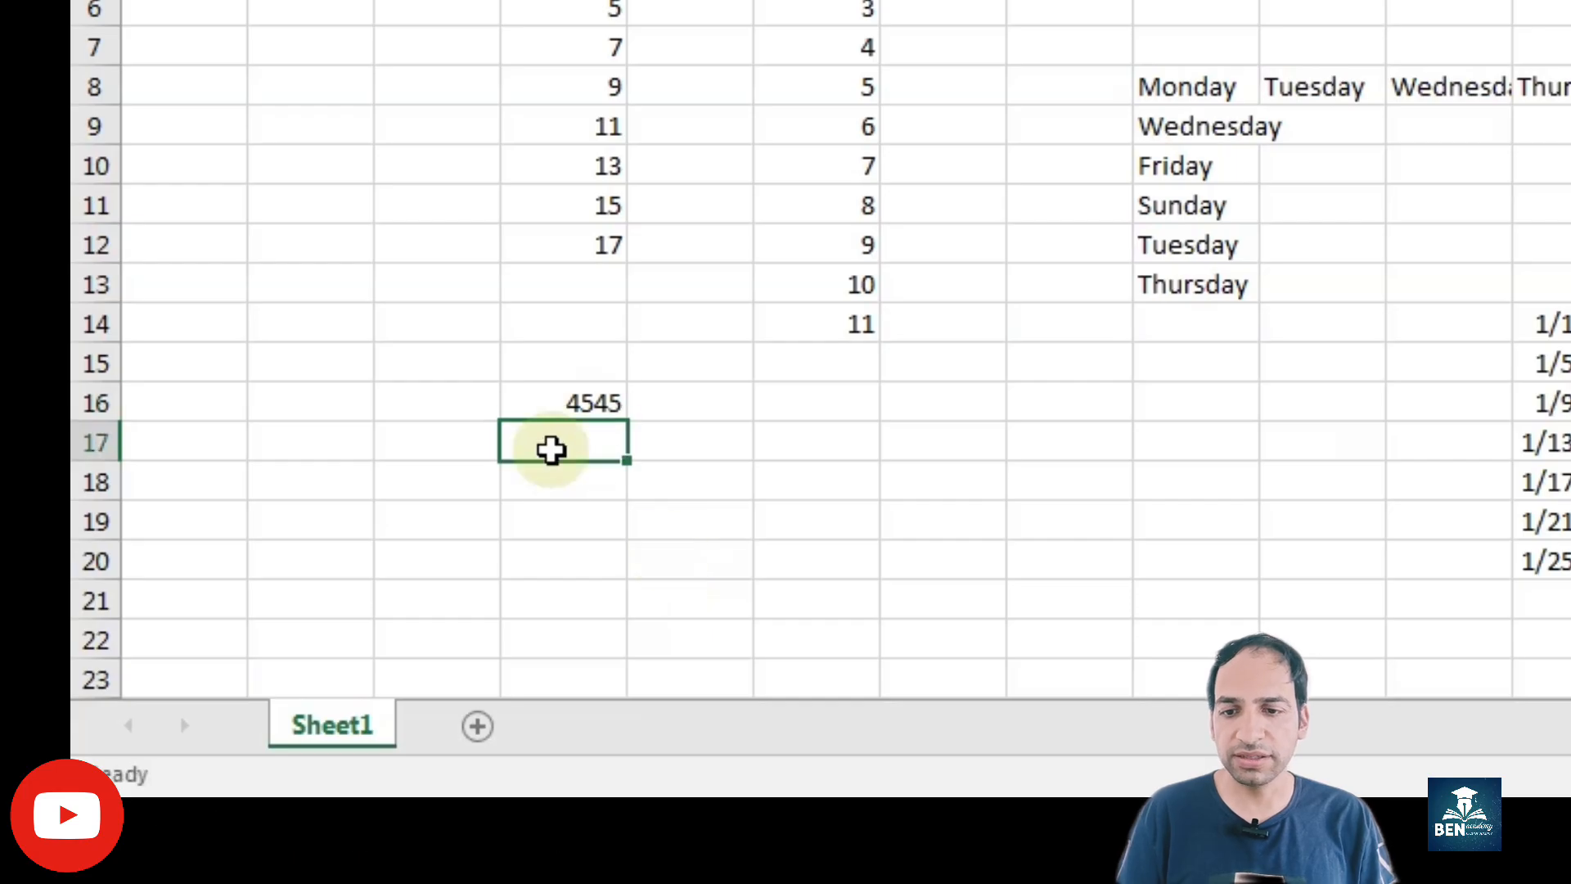
click(576, 357)
text(Numb)
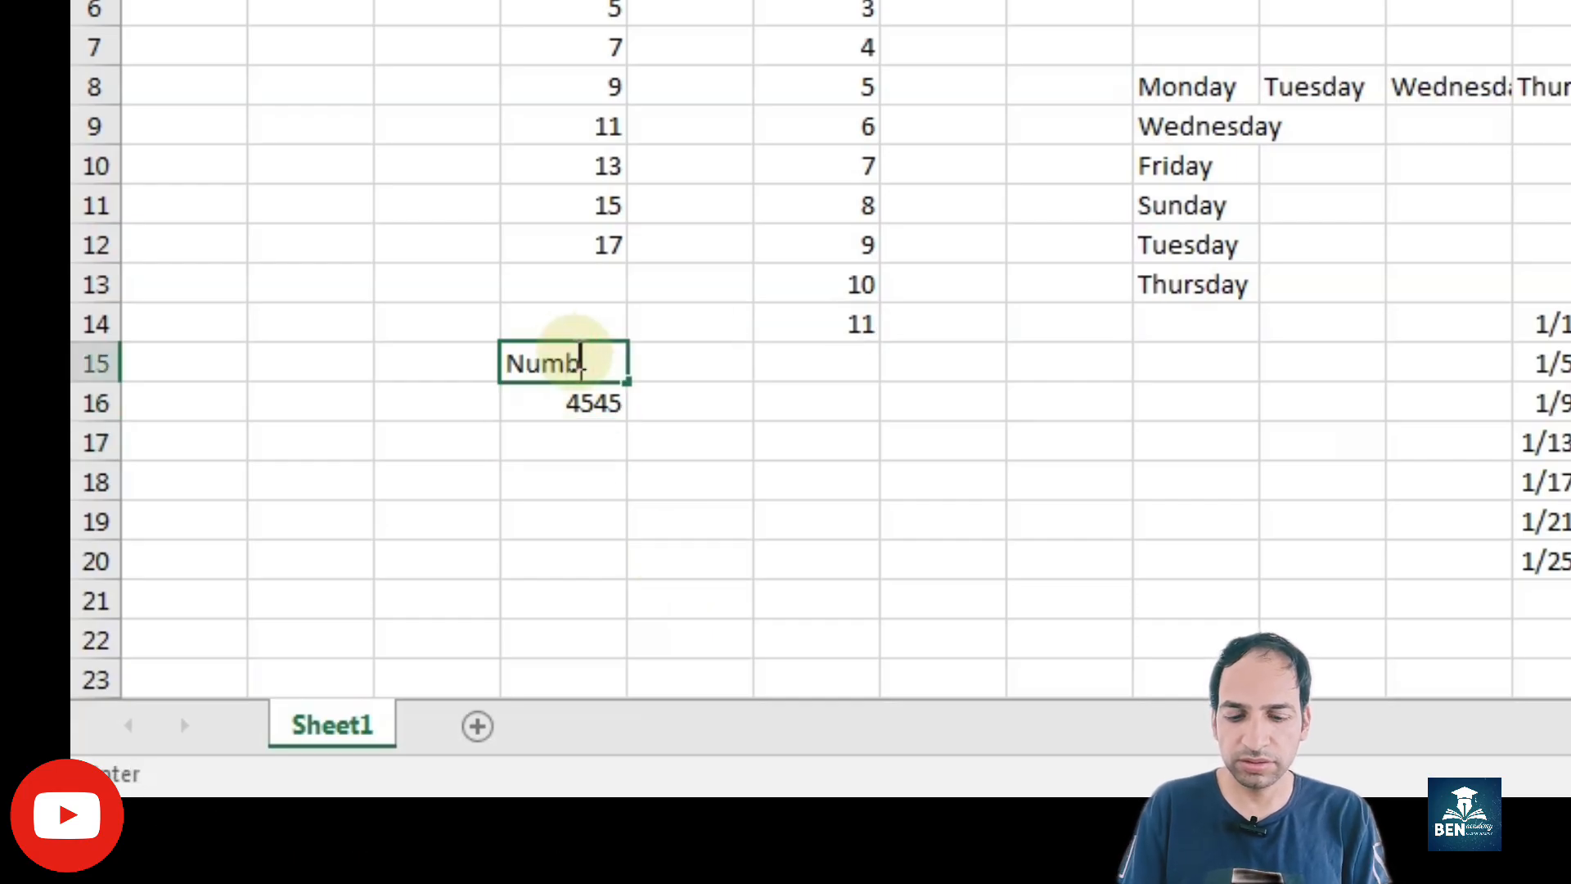
text(er of sellls)
key(Return)
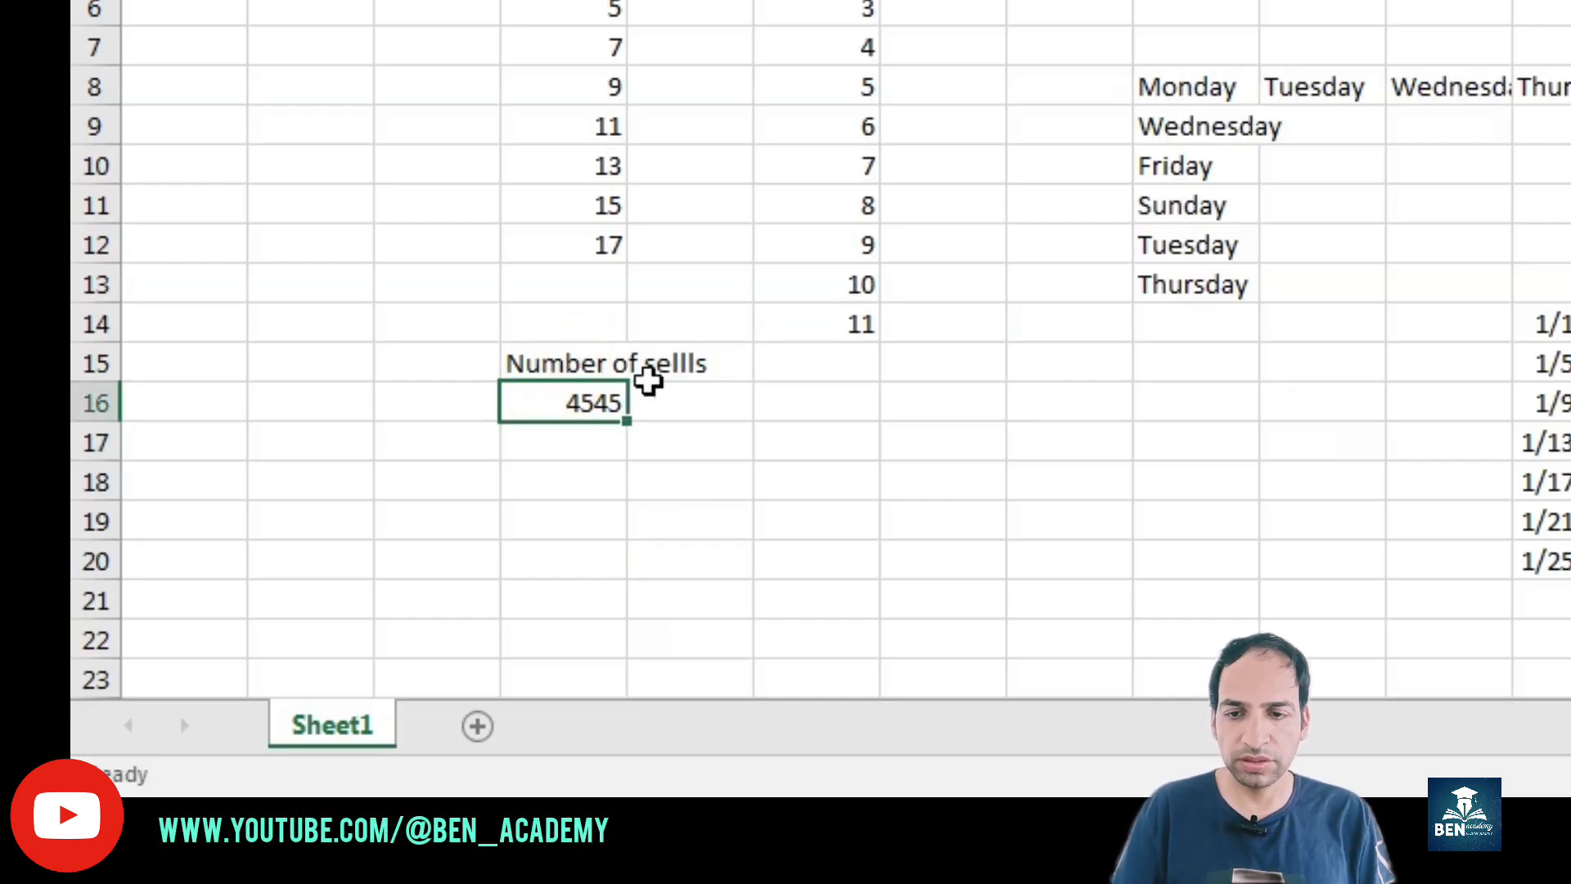
double_click(627, 2)
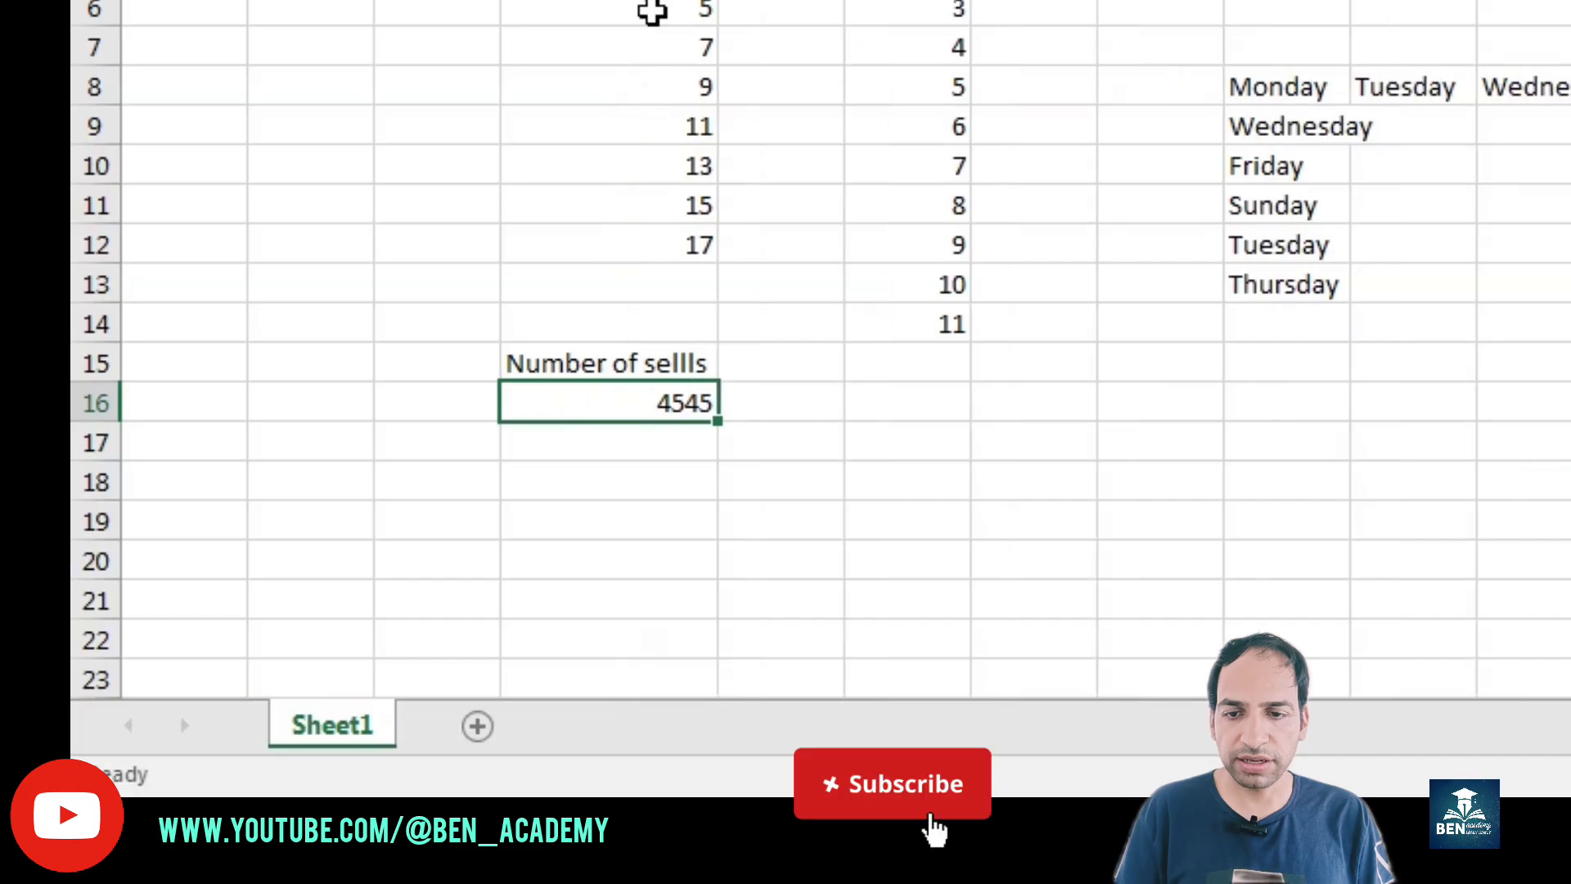
Step: Add the header "Price" in E15 and enter the prices 25, 30, 45, 50, 60, 40 and 50 below it
click(808, 367)
text(Price)
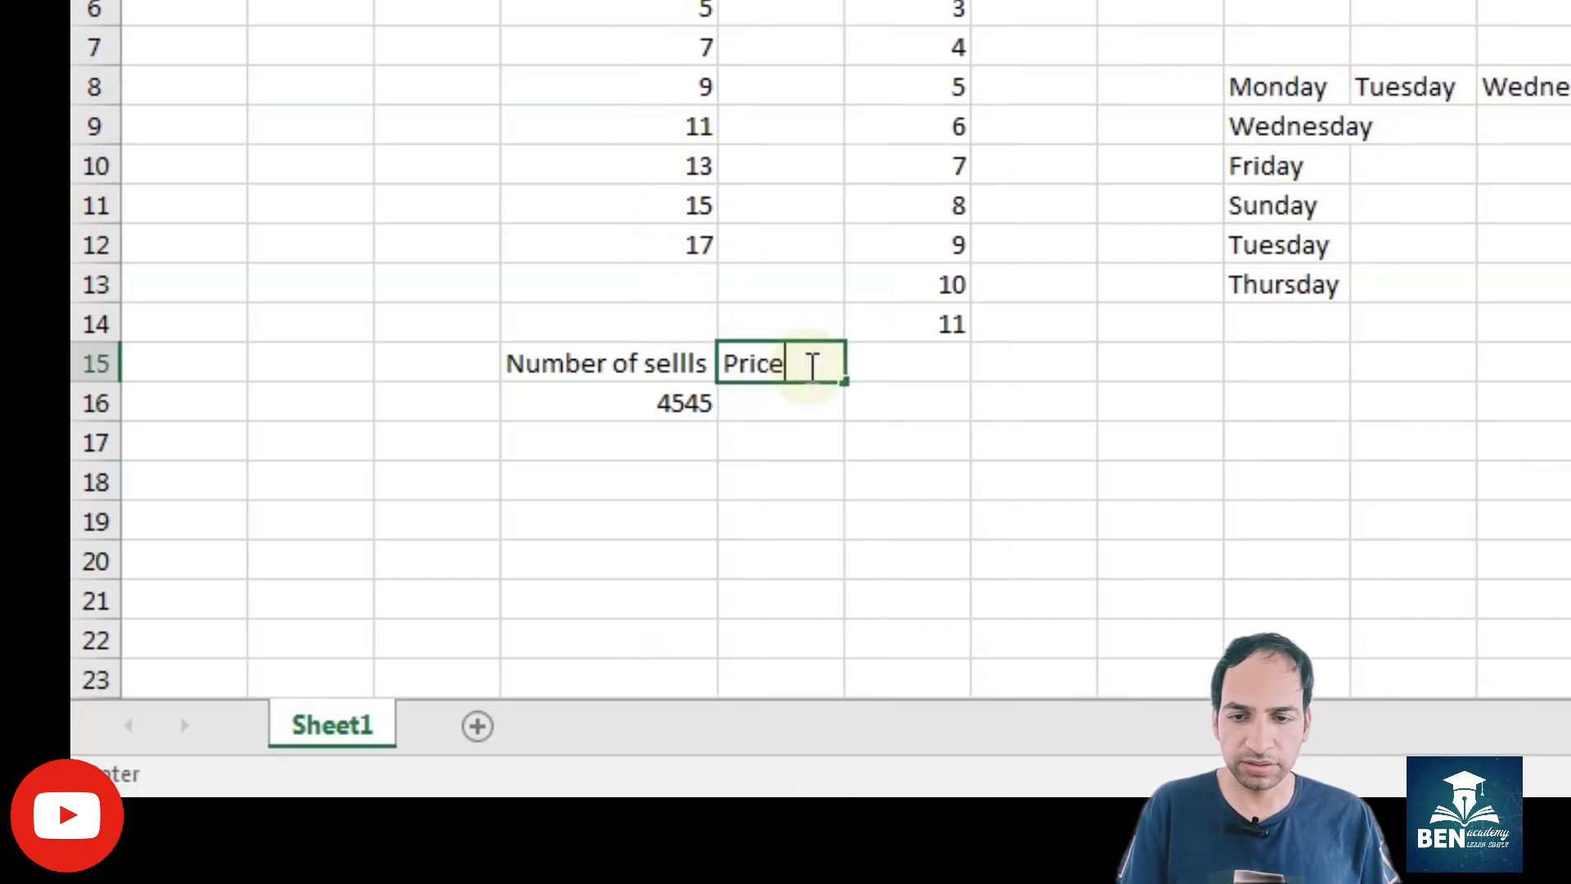
key(Return)
text(25)
text(30 45 50 60 )
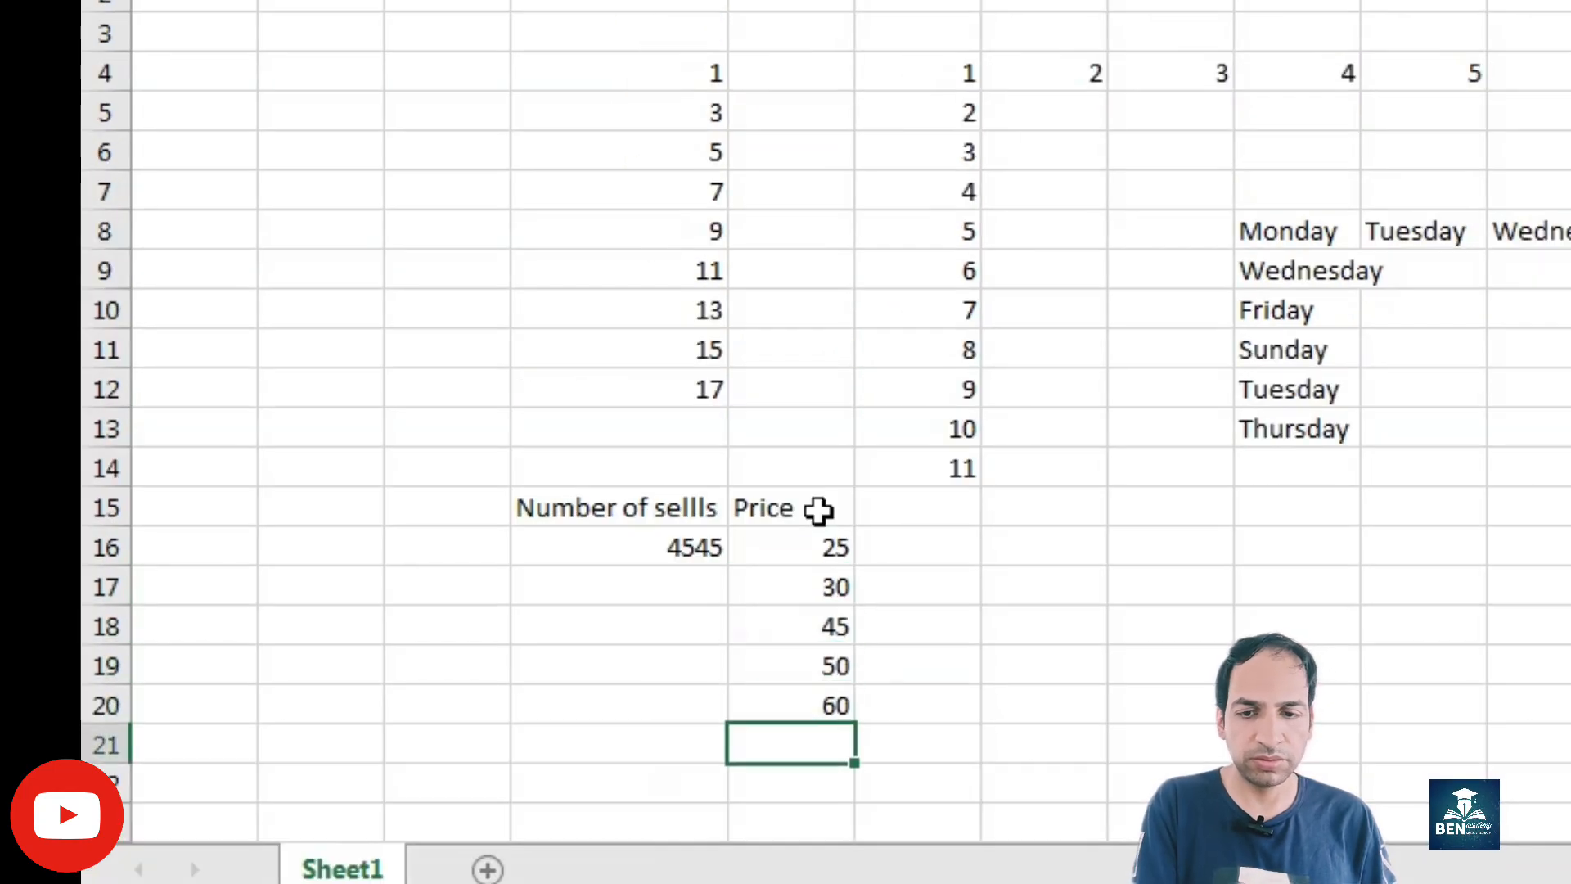
text(40 50)
Step: Complete the sales quantities in D17 to D22 with 45, 566, 102, 15, 258 and 12
scroll(625, 182, down, 3)
click(624, 182)
text(45 566 102 15 258 12)
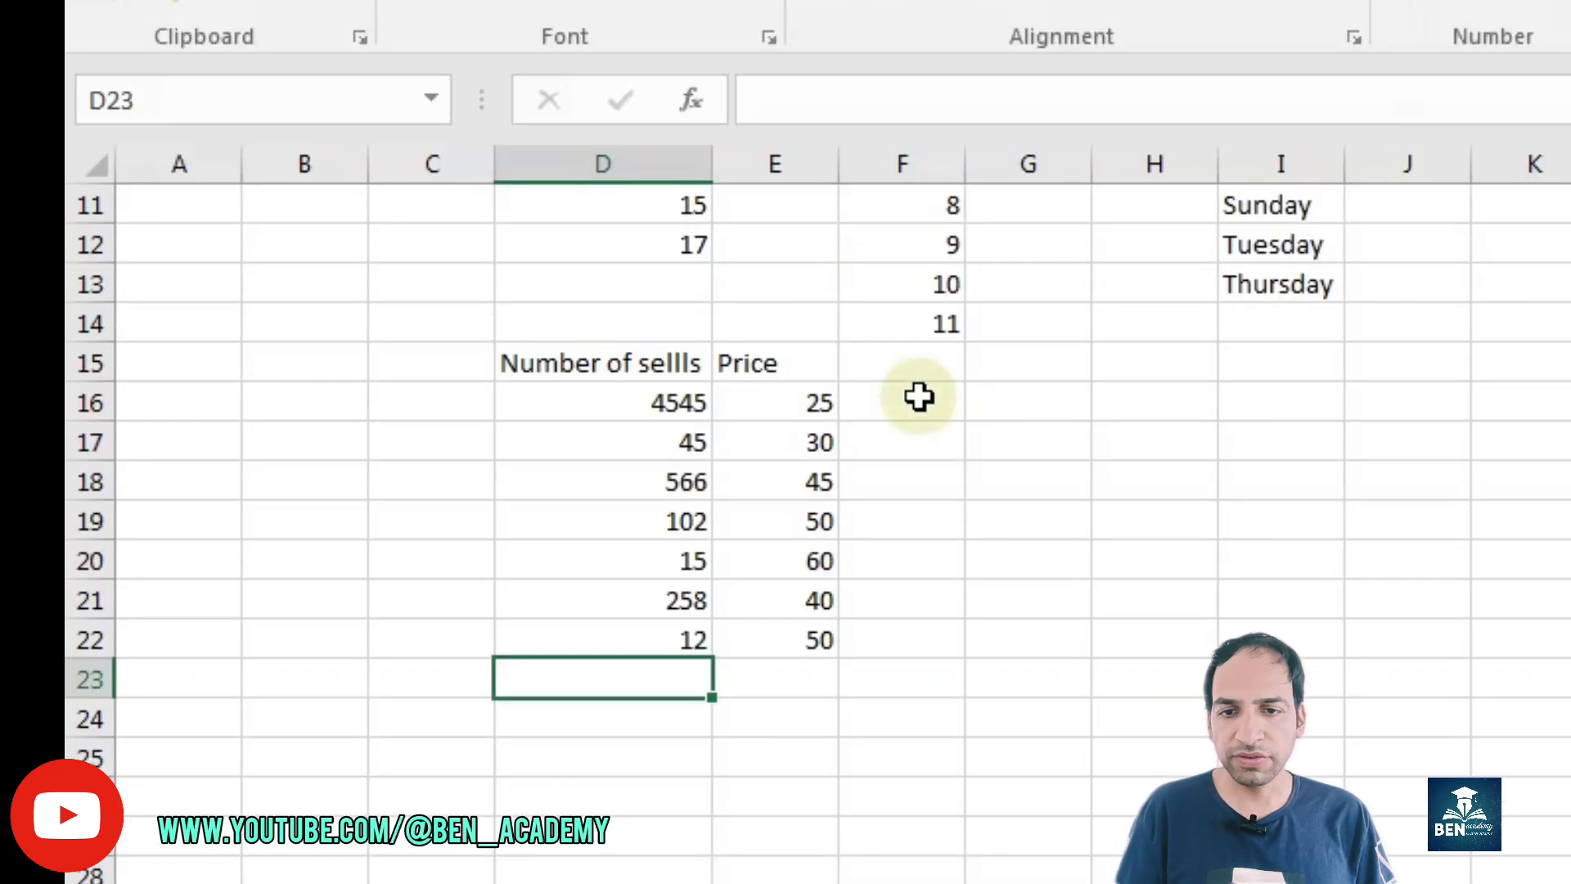
Step: Enter the formula =D16*E16 in F16 to multiply the first quantity by its price
click(919, 397)
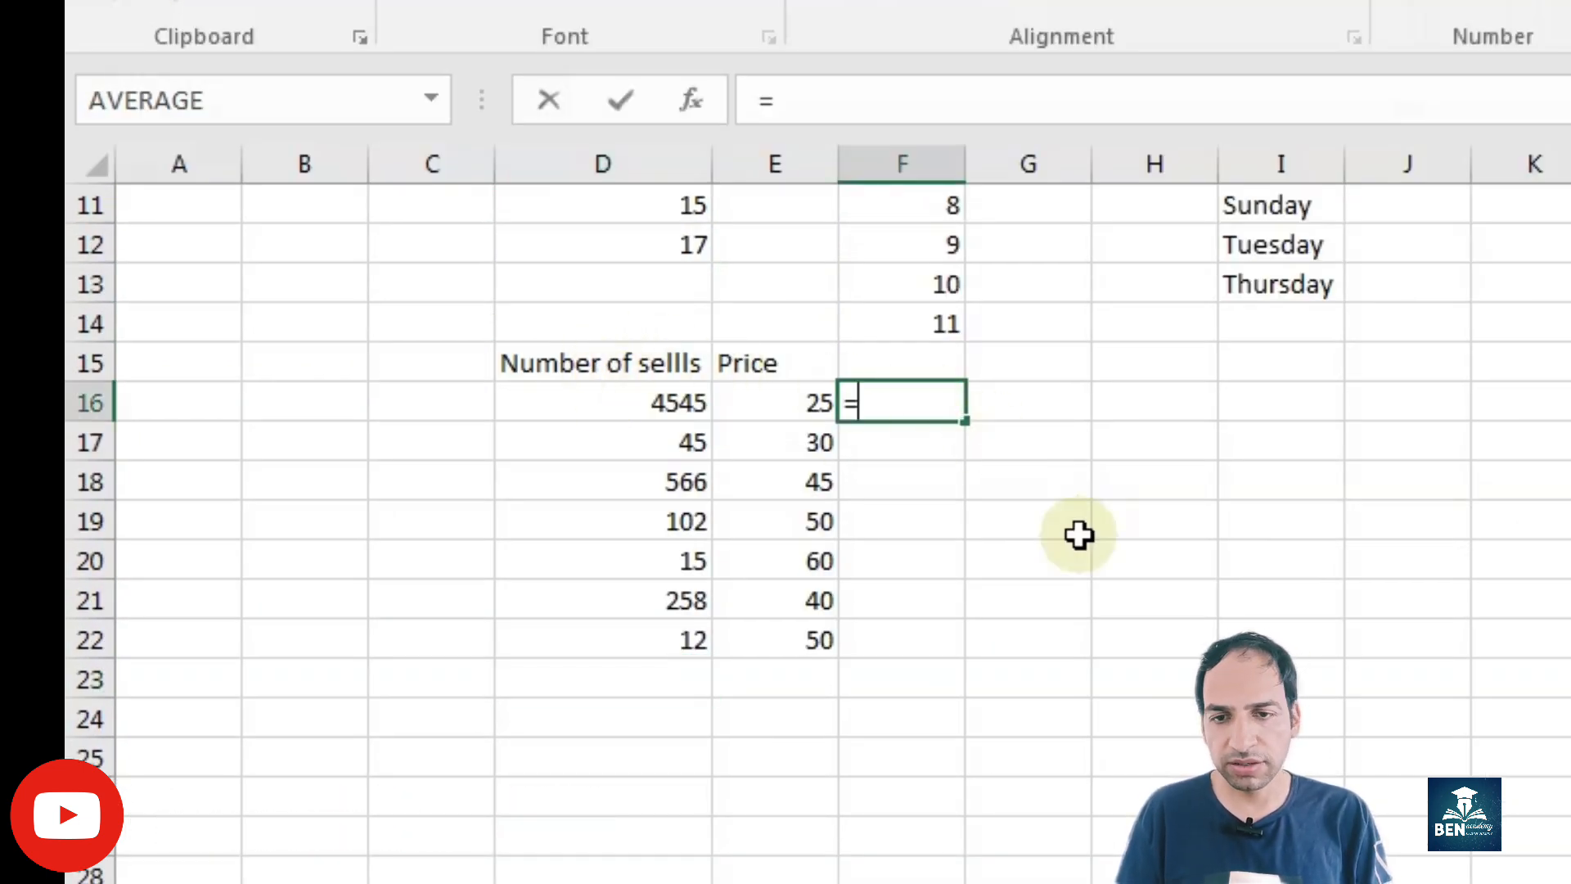
click(642, 391)
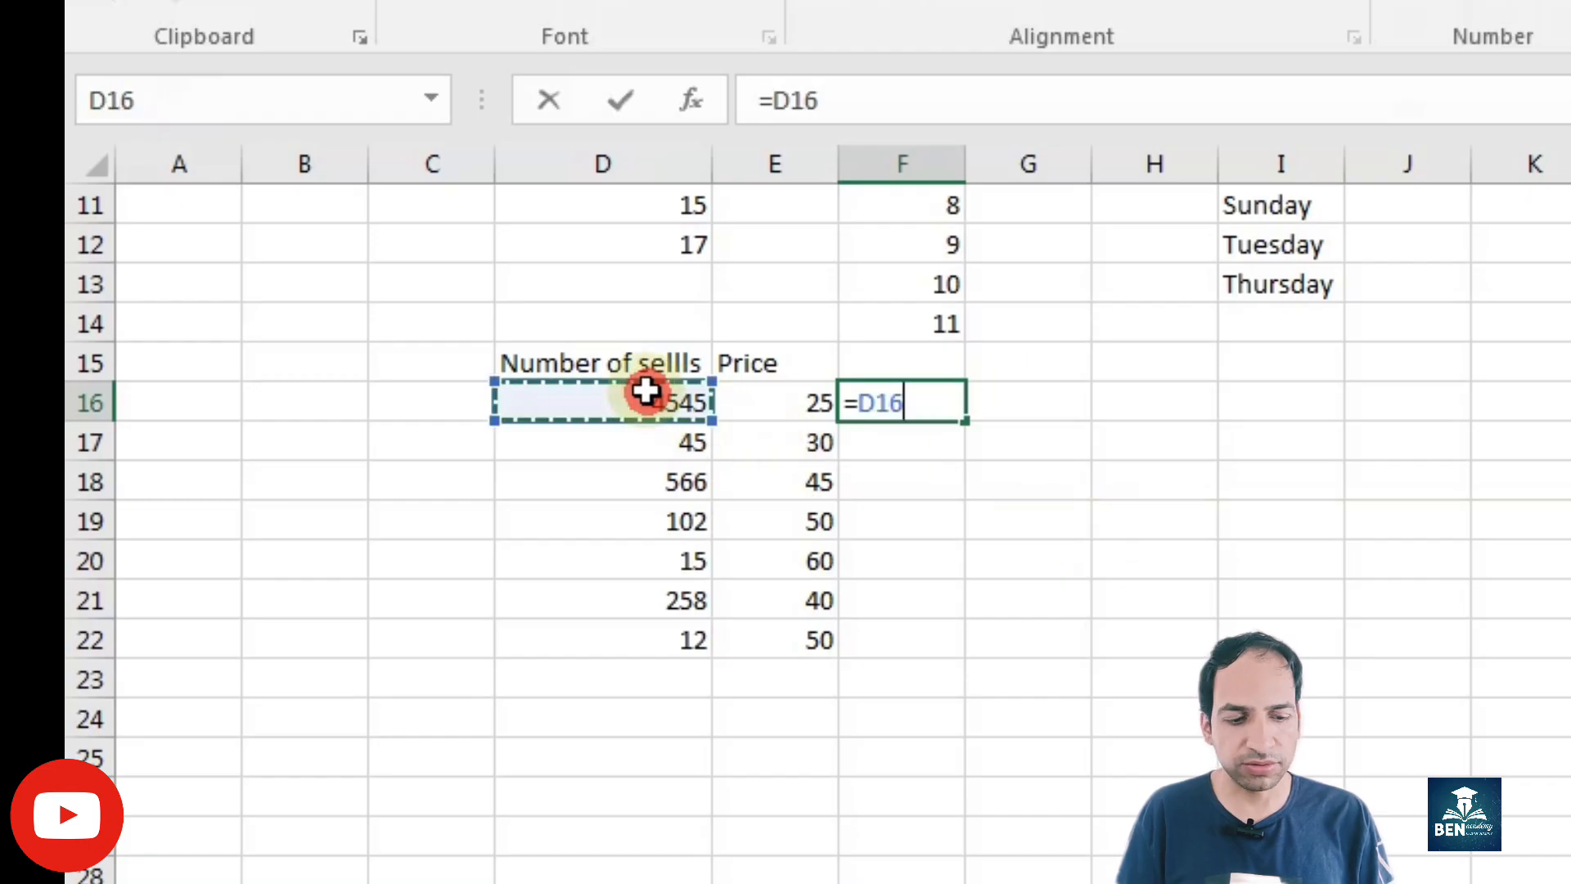
text(*)
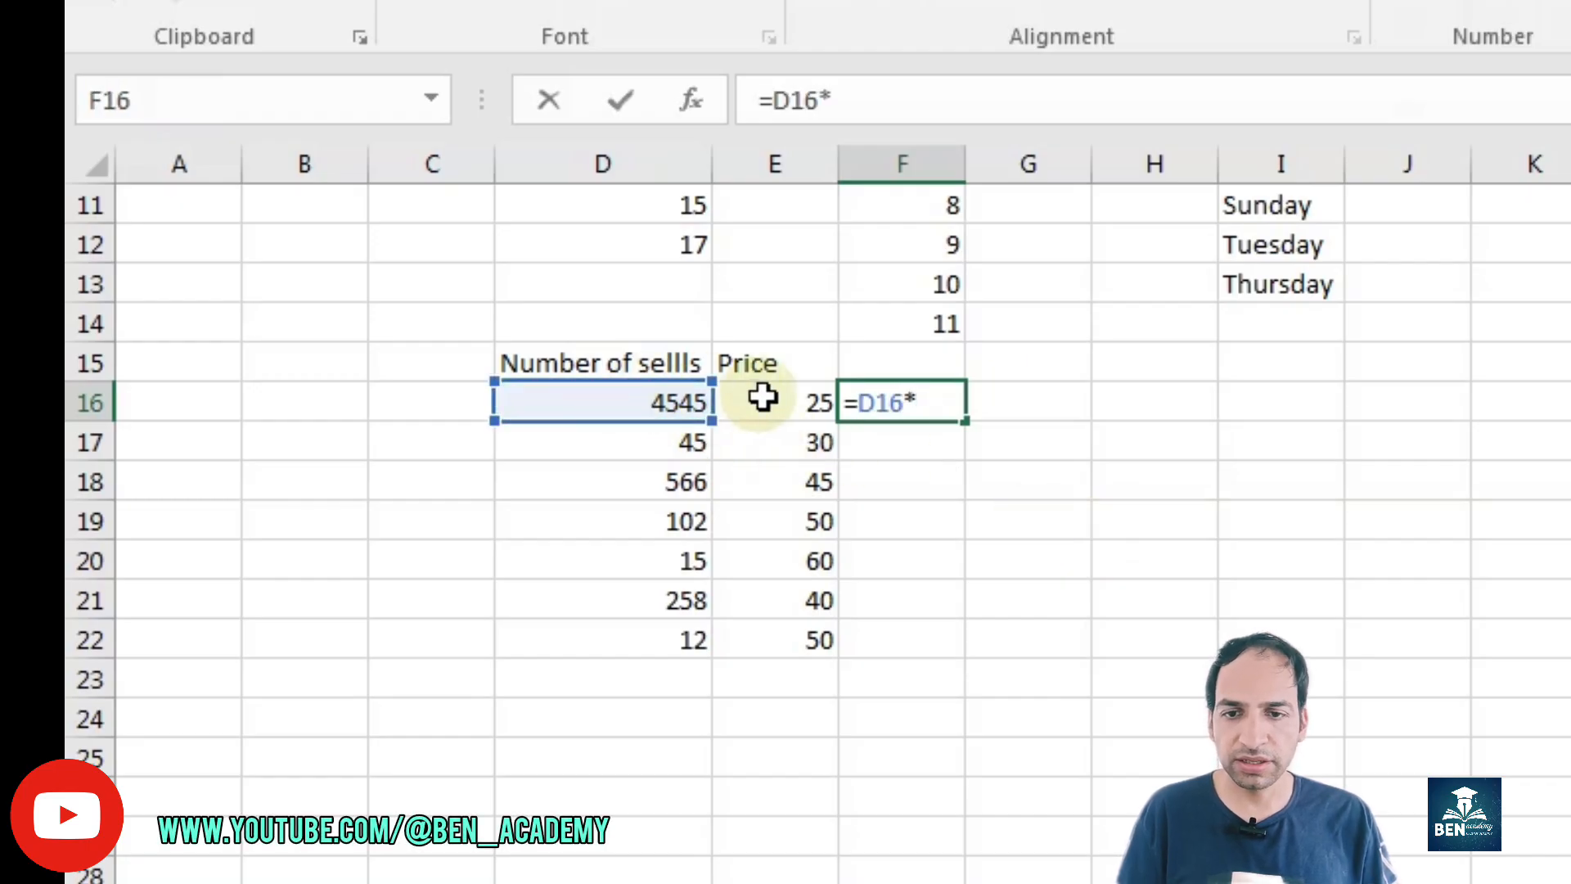
click(769, 398)
key(Return)
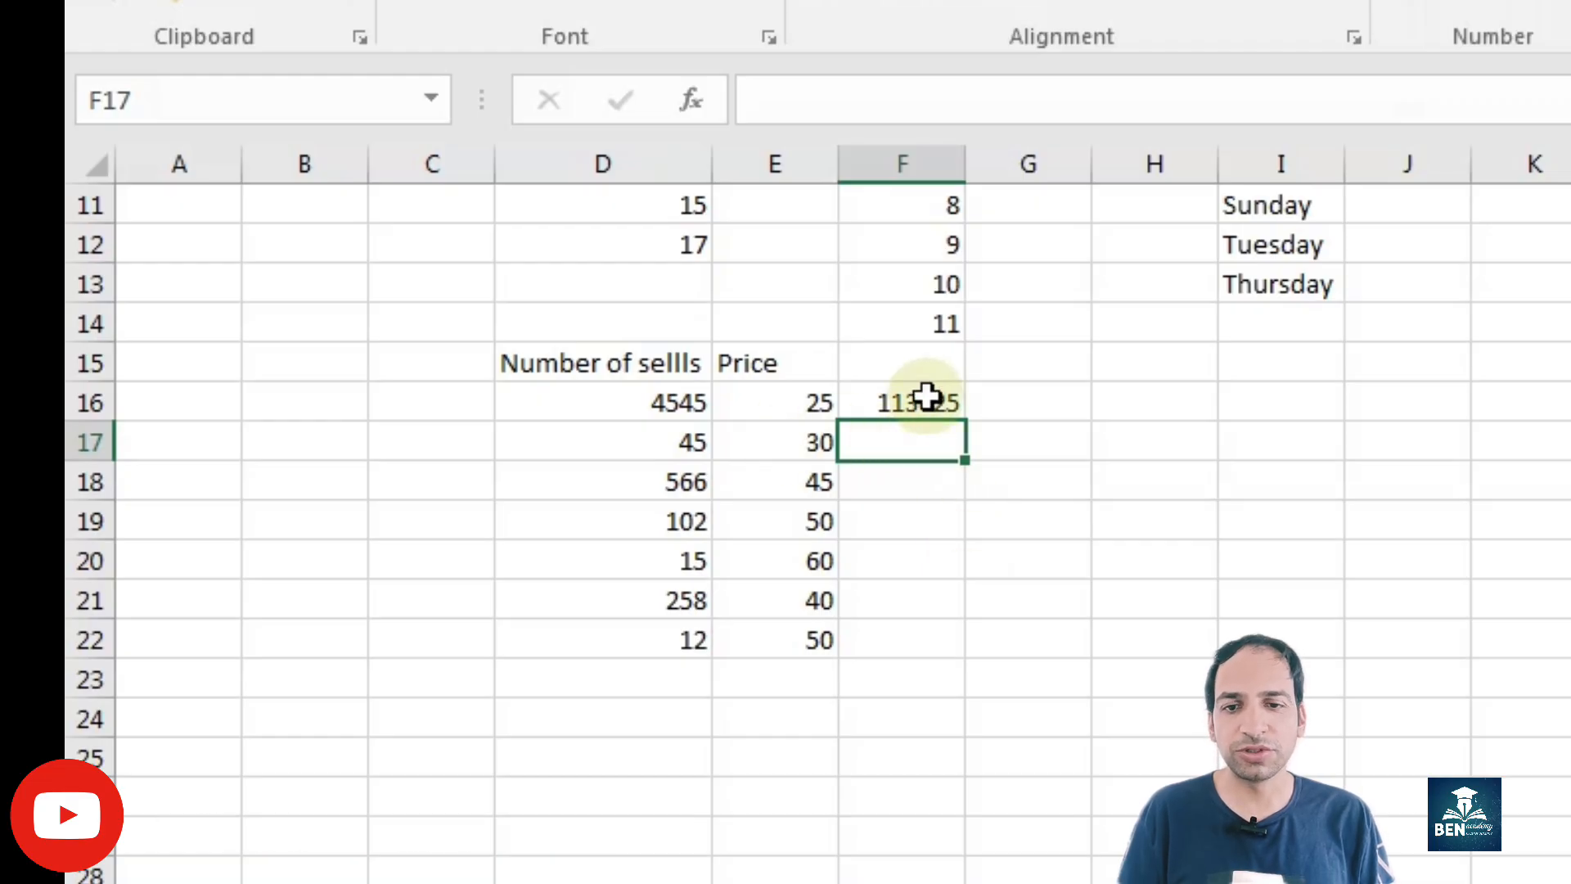
Step: Fill the F16 formula down to F22 and check the cell references copied to F19
click(941, 403)
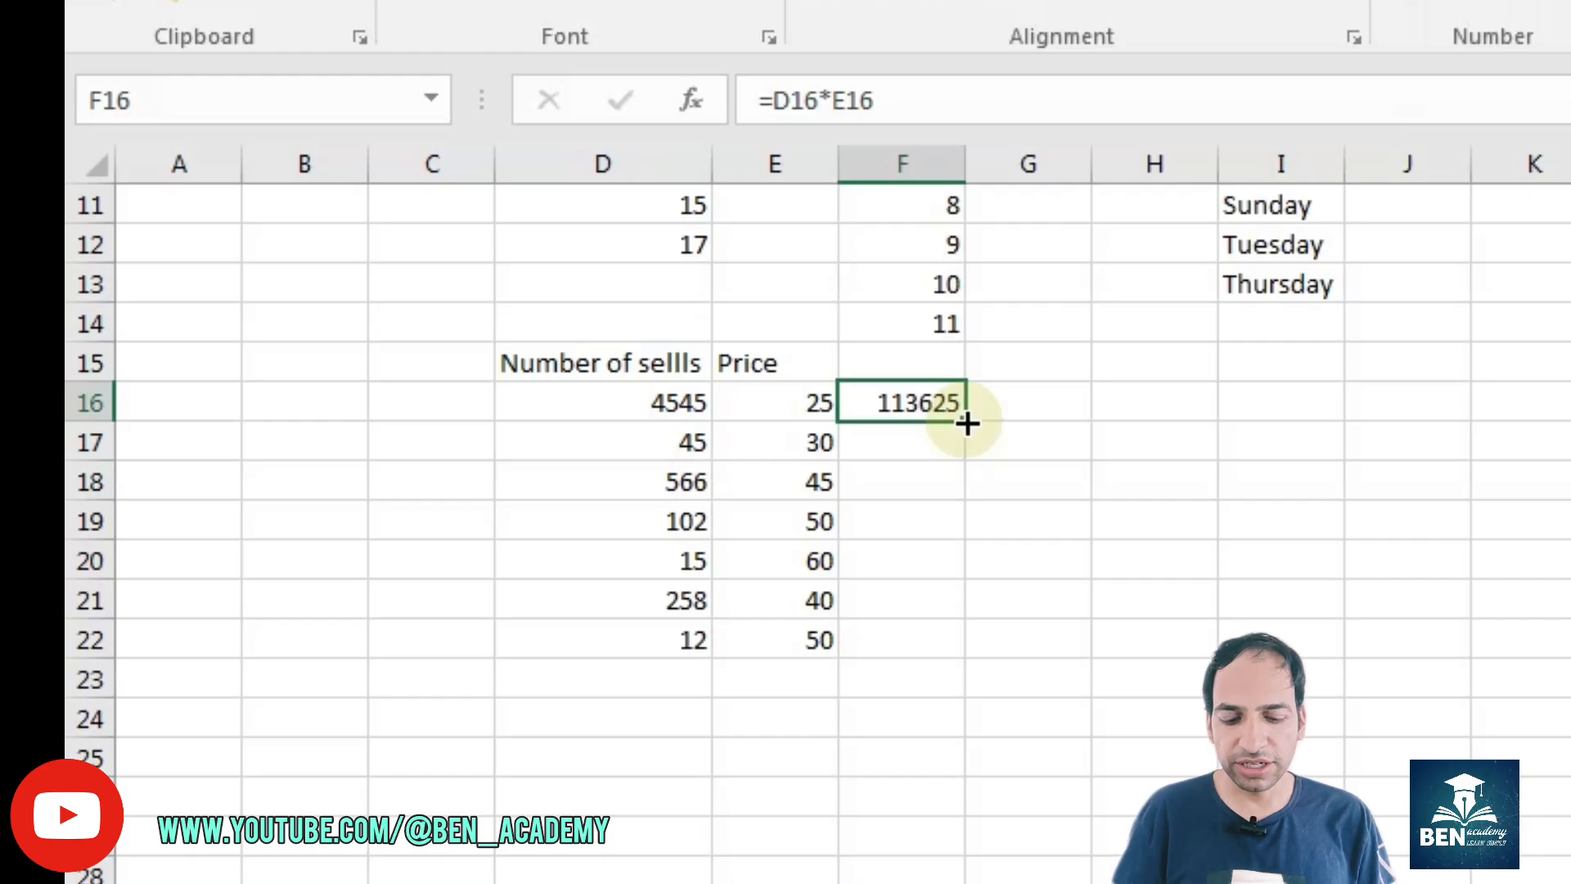
click(967, 422)
drag(967, 422, 951, 638)
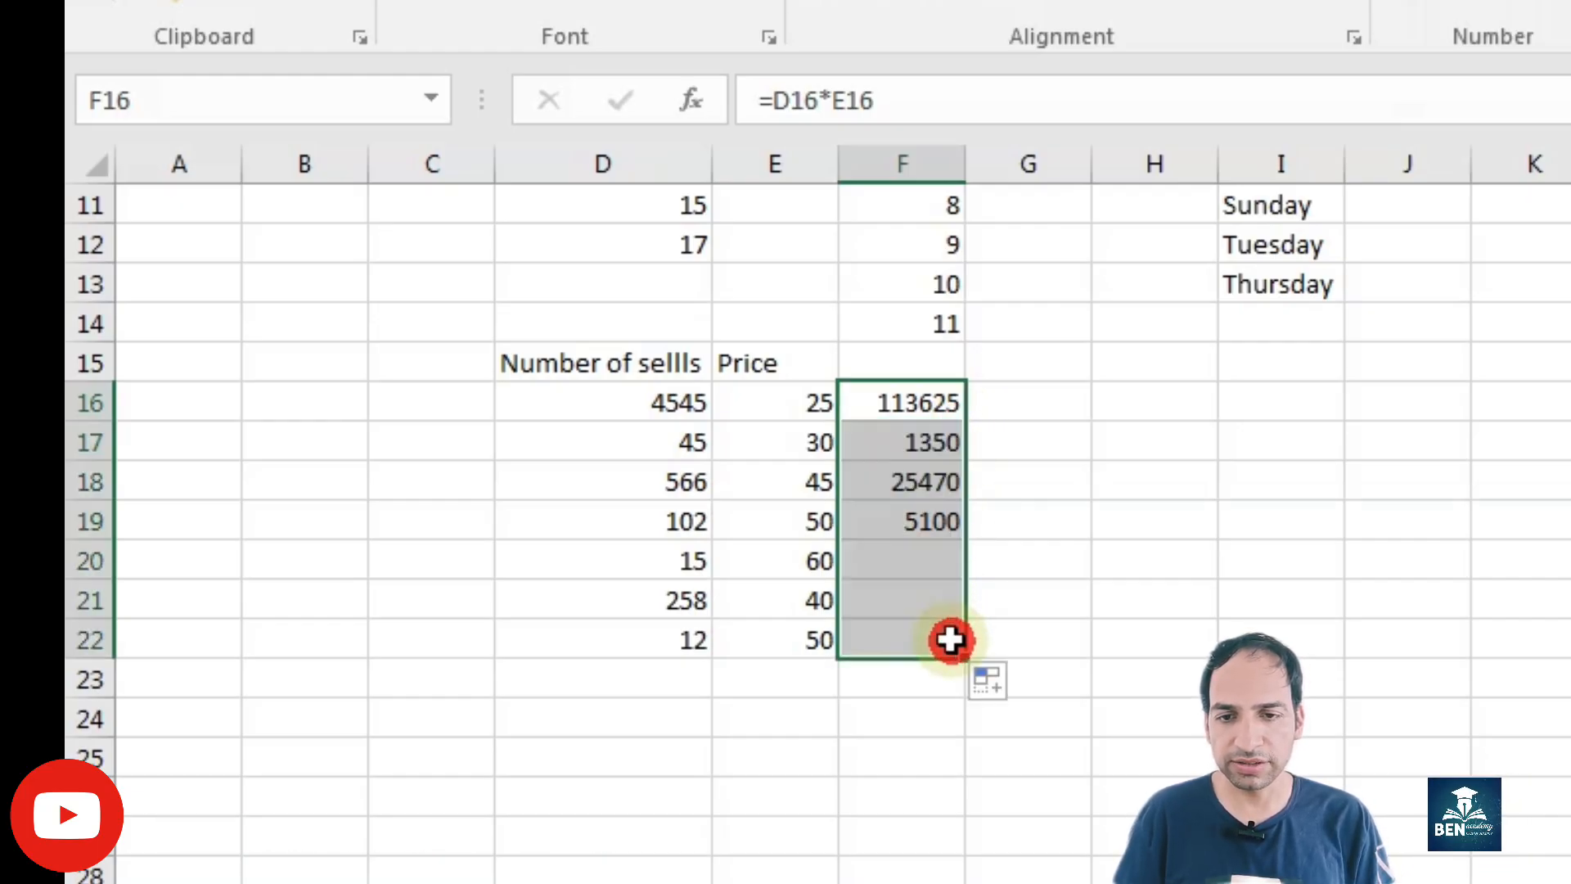
click(900, 509)
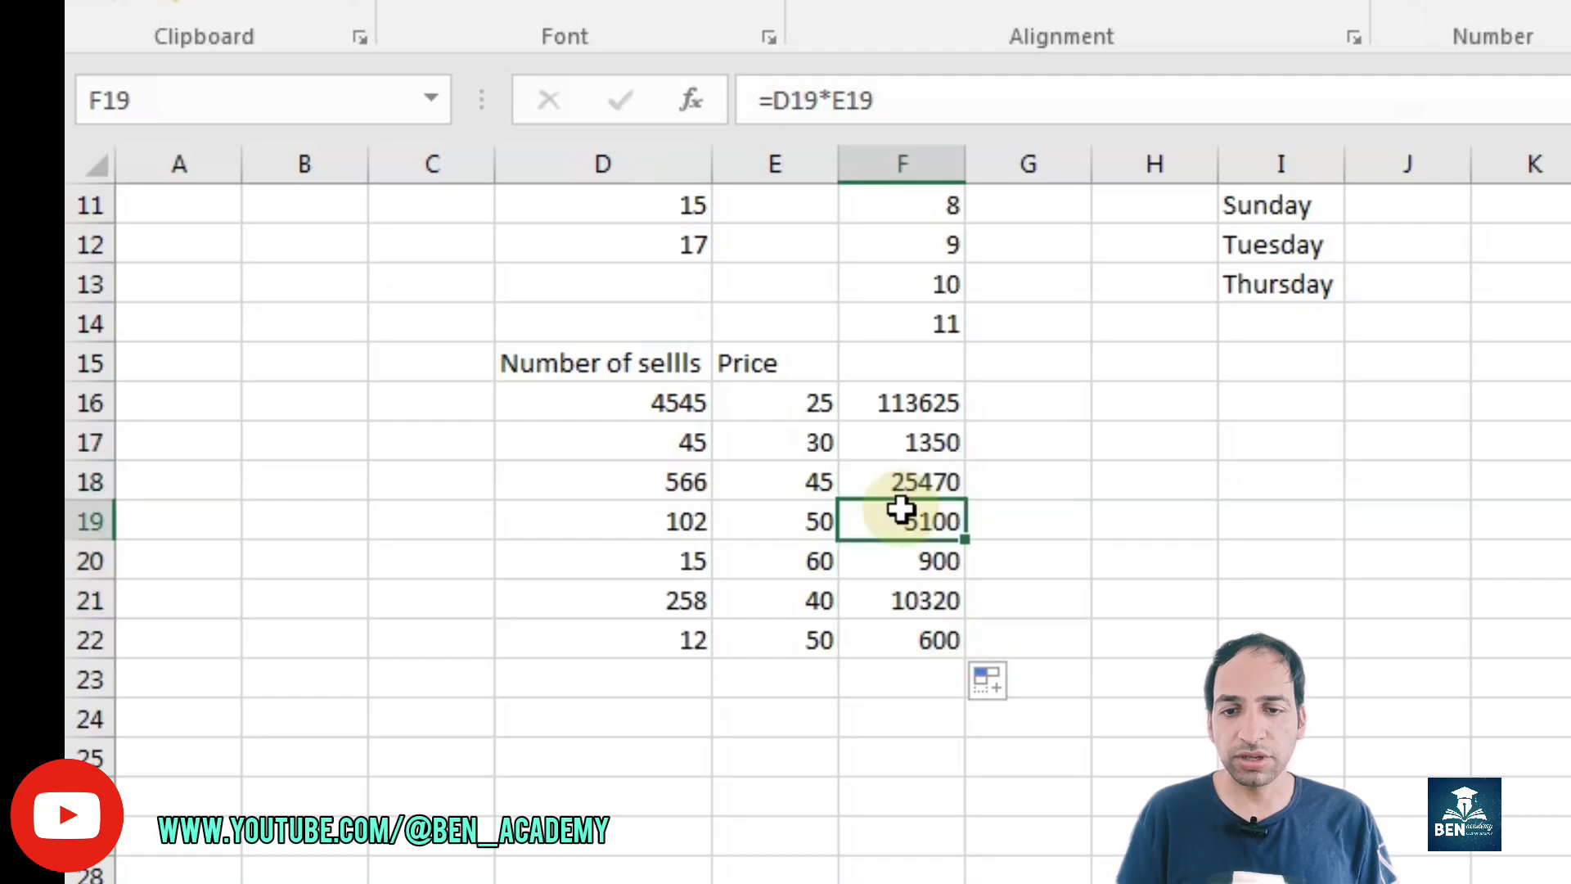
double_click(909, 526)
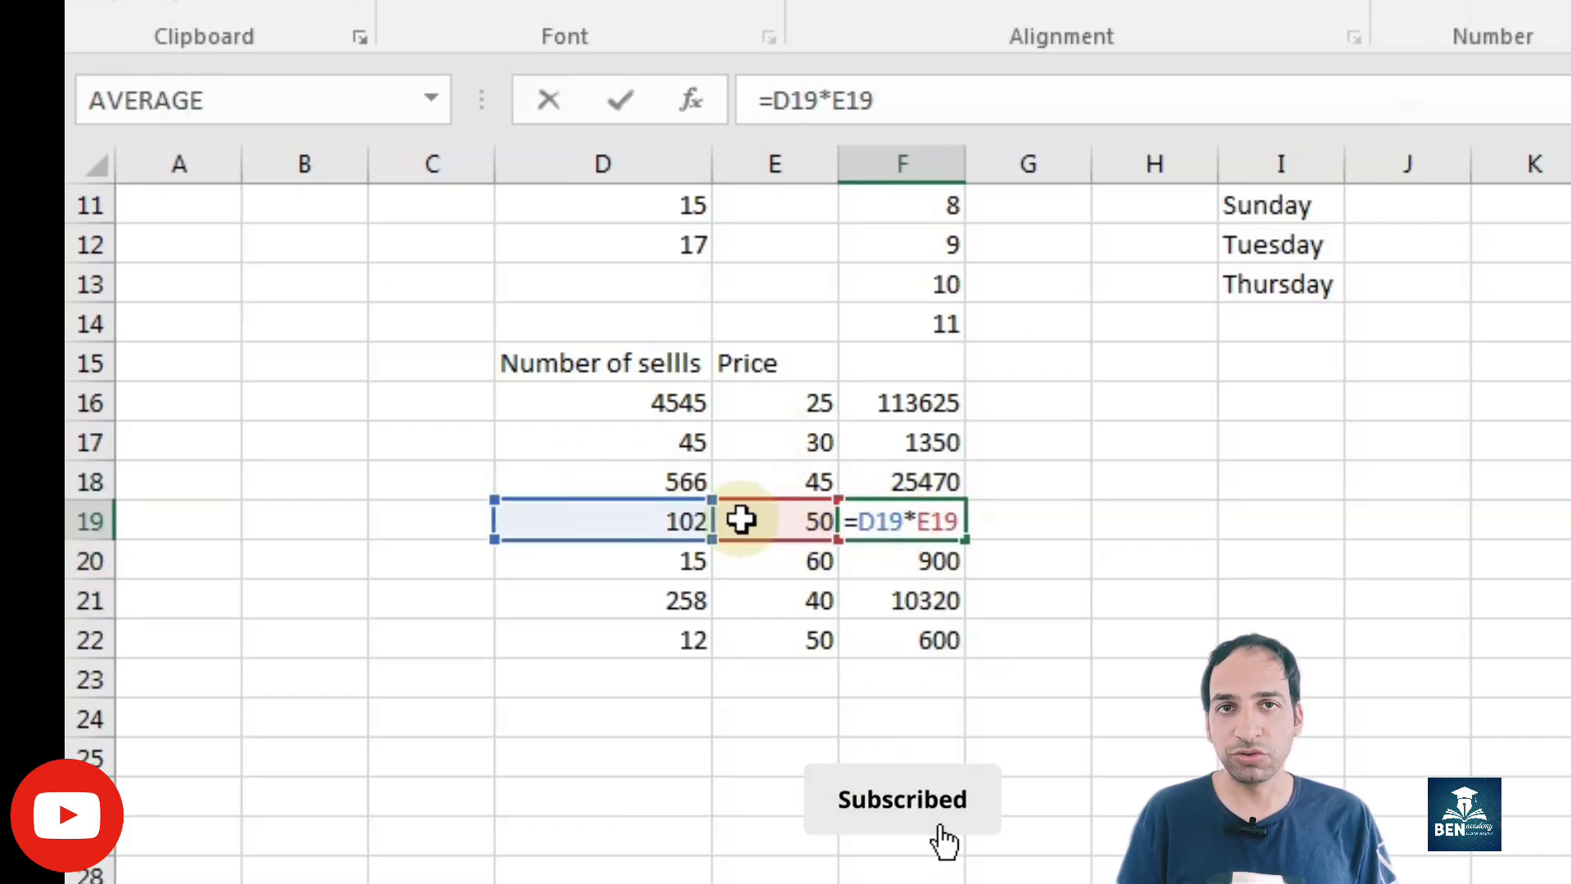
key(Return)
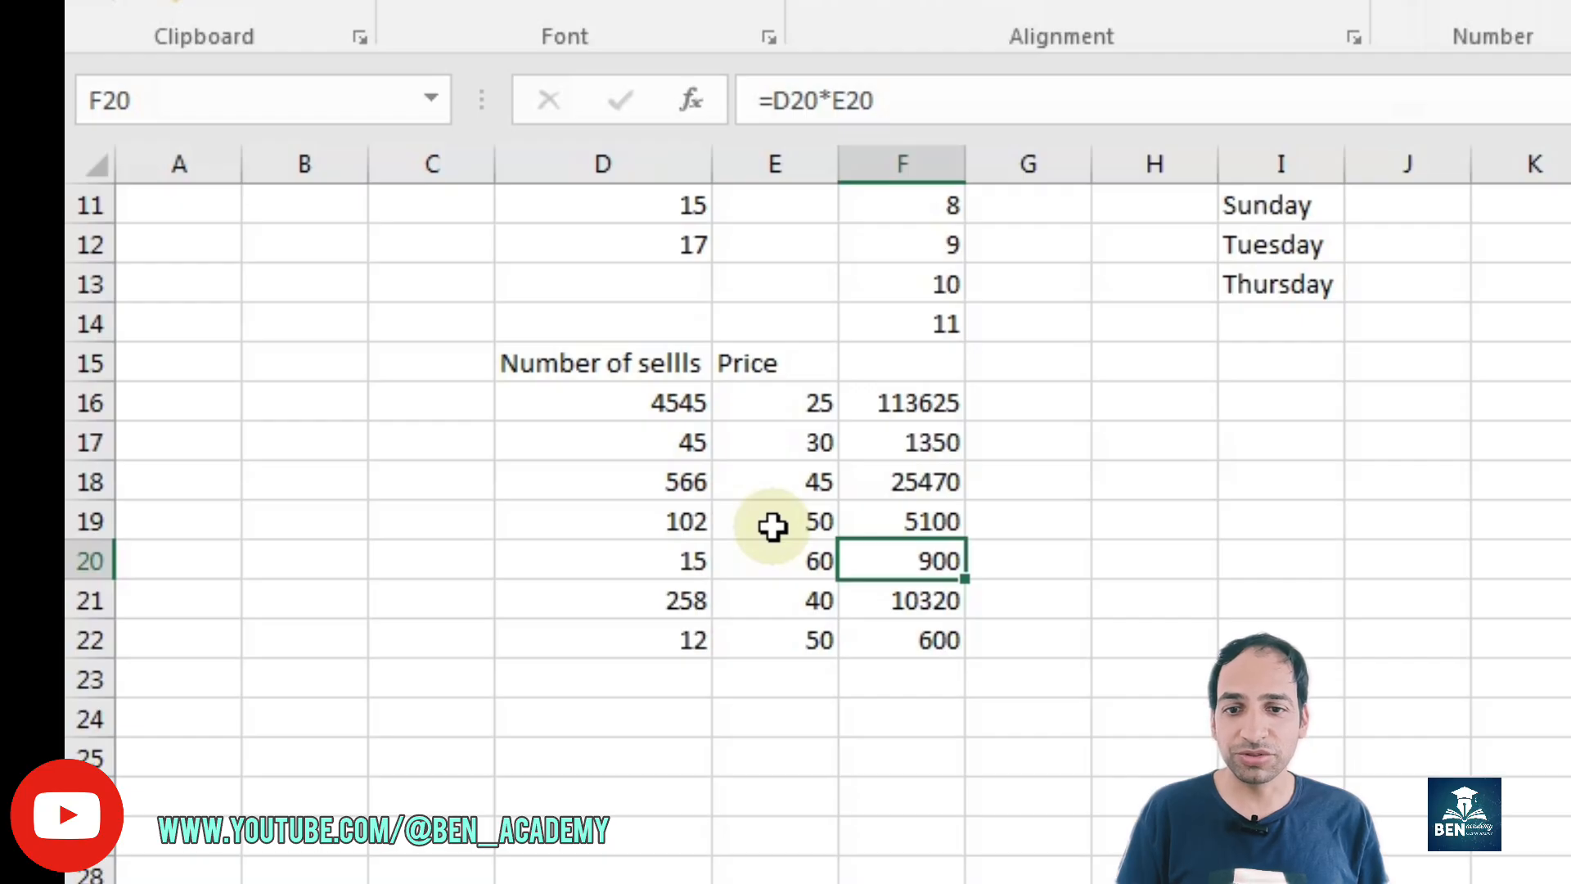
Step: Clear and refill F17:F22 automatically from the F16 formula, and check the cell references copied to F20
drag(901, 445, 901, 640)
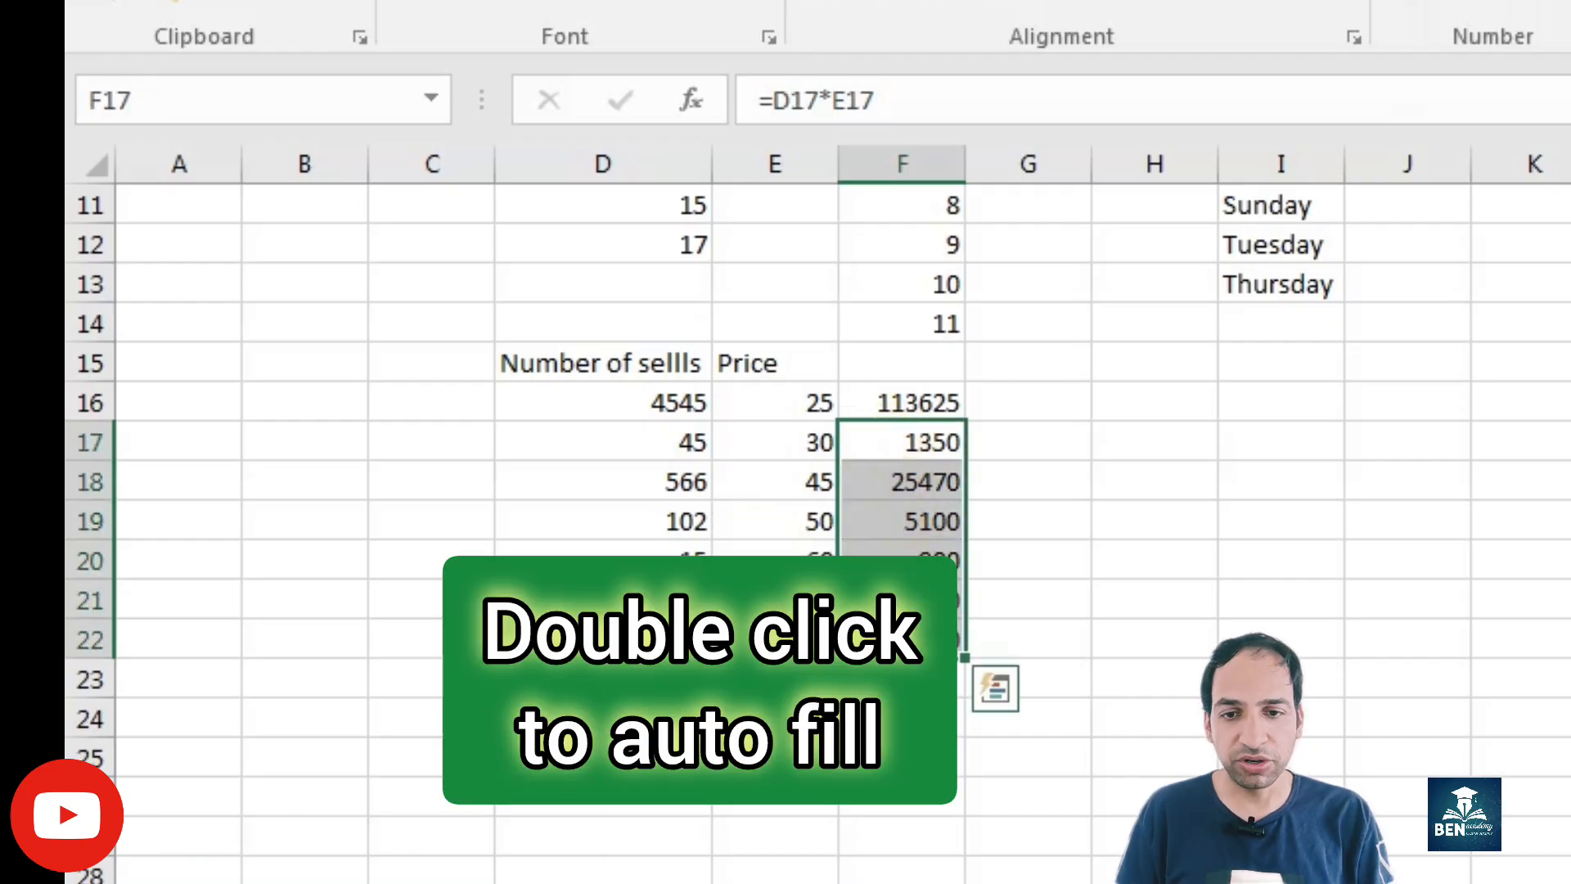
key(Delete)
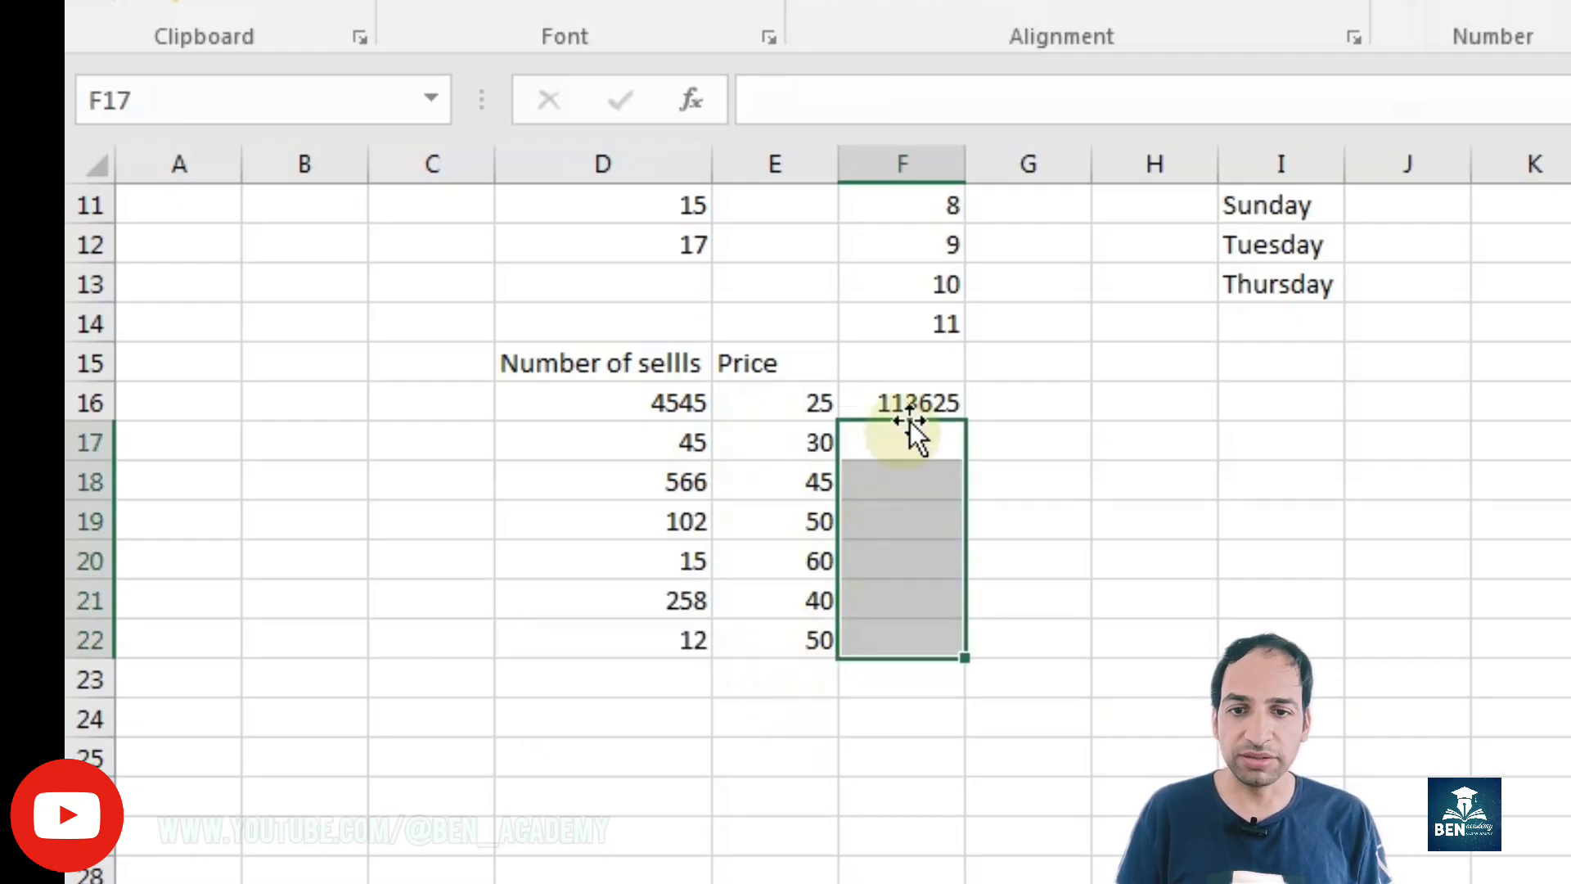
click(928, 404)
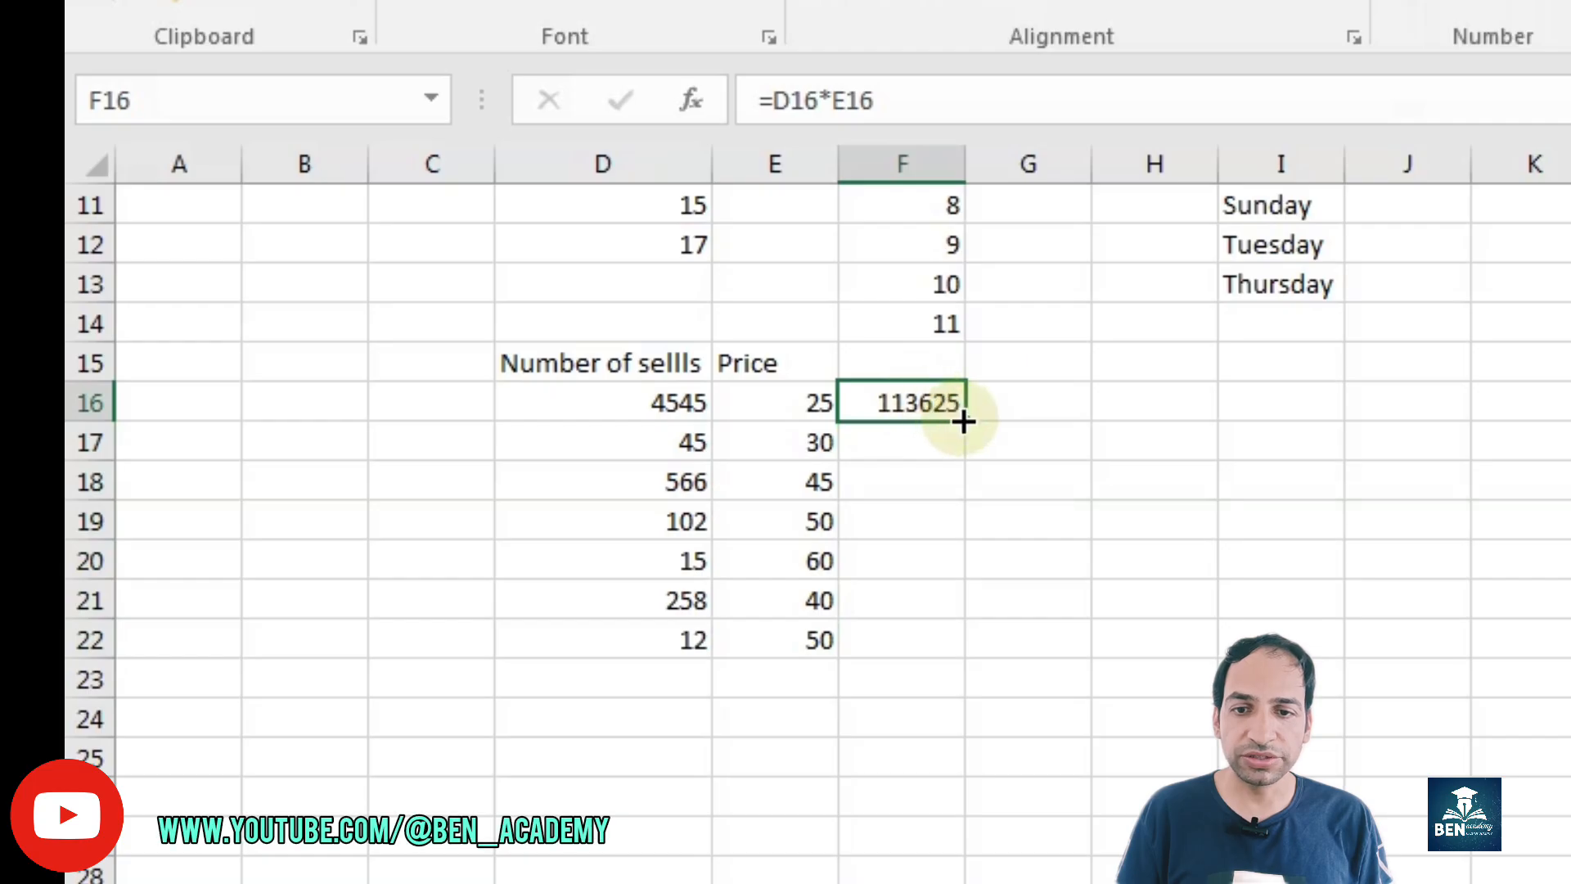
mouse_move(964, 425)
mouse_down()
mouse_move(960, 483)
mouse_move(954, 425)
mouse_up()
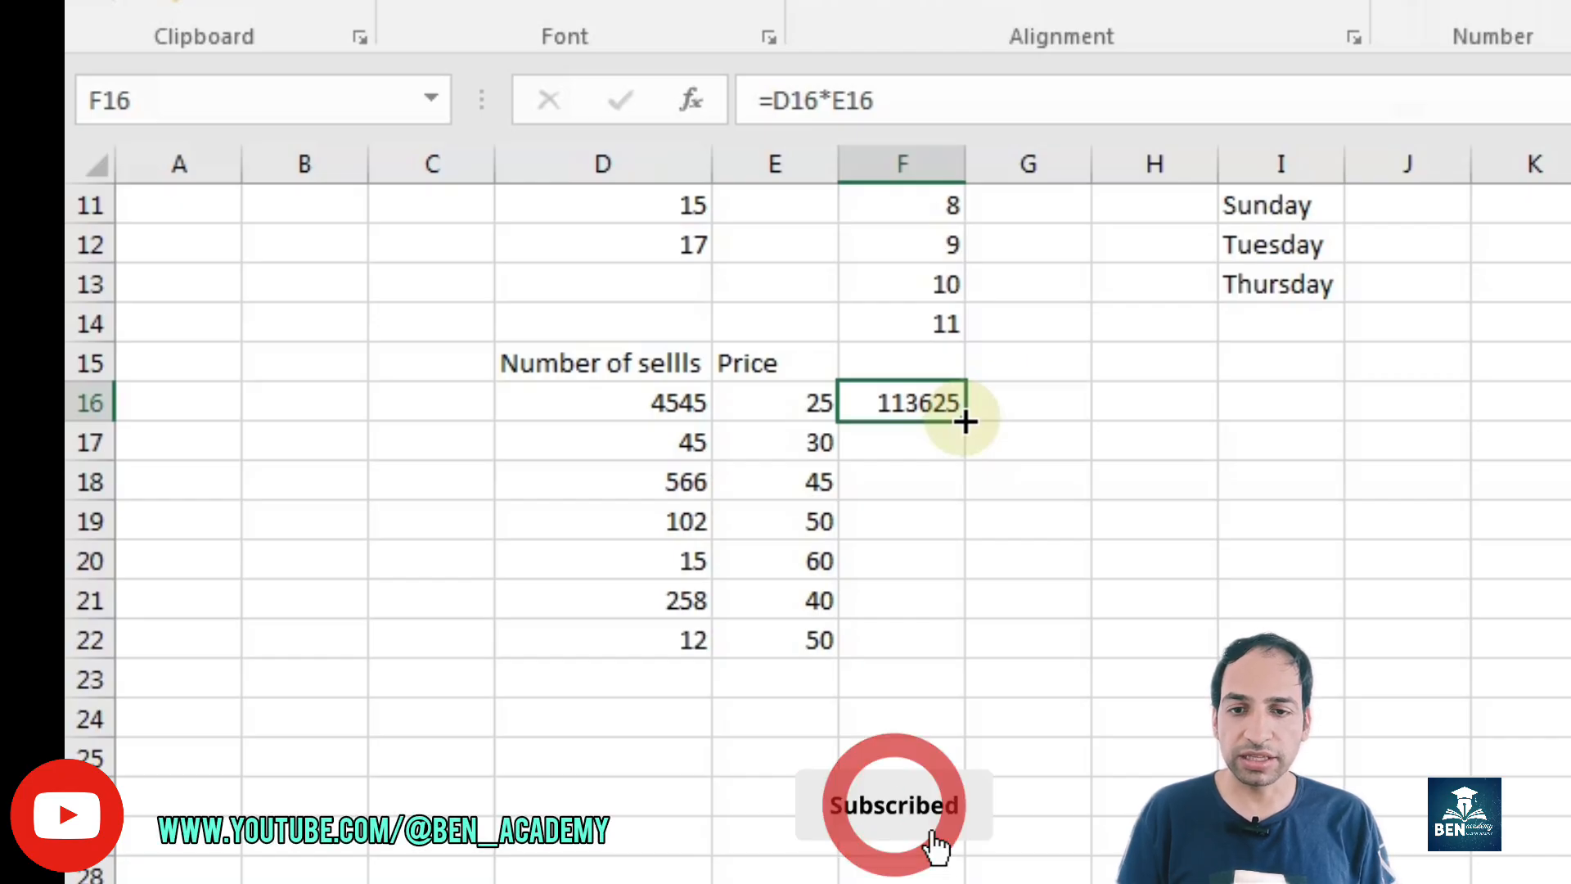
double_click(966, 419)
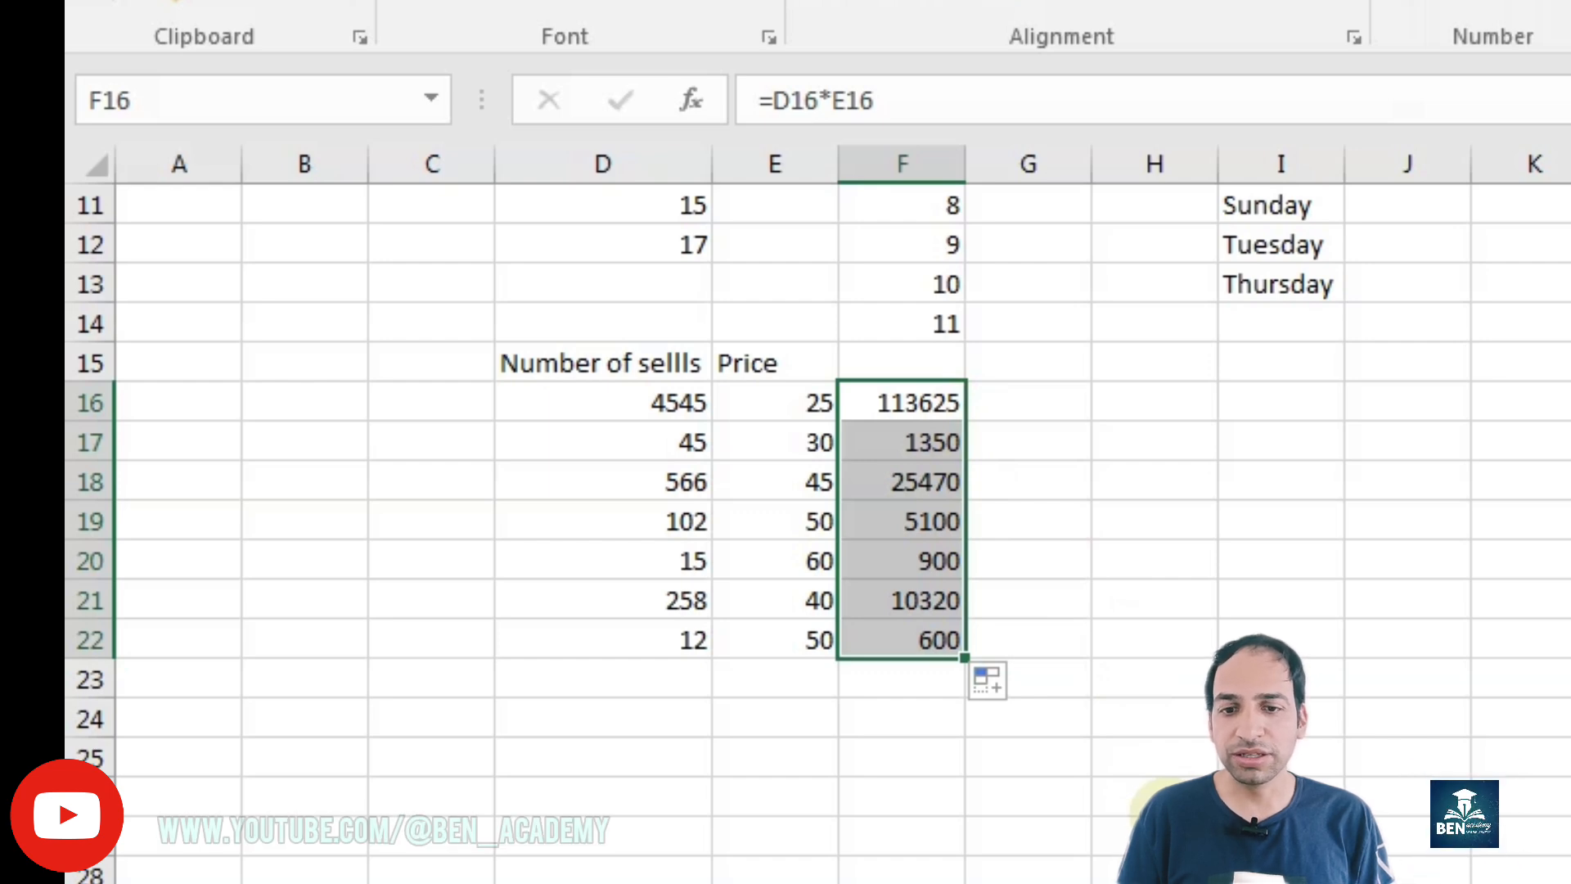
double_click(898, 554)
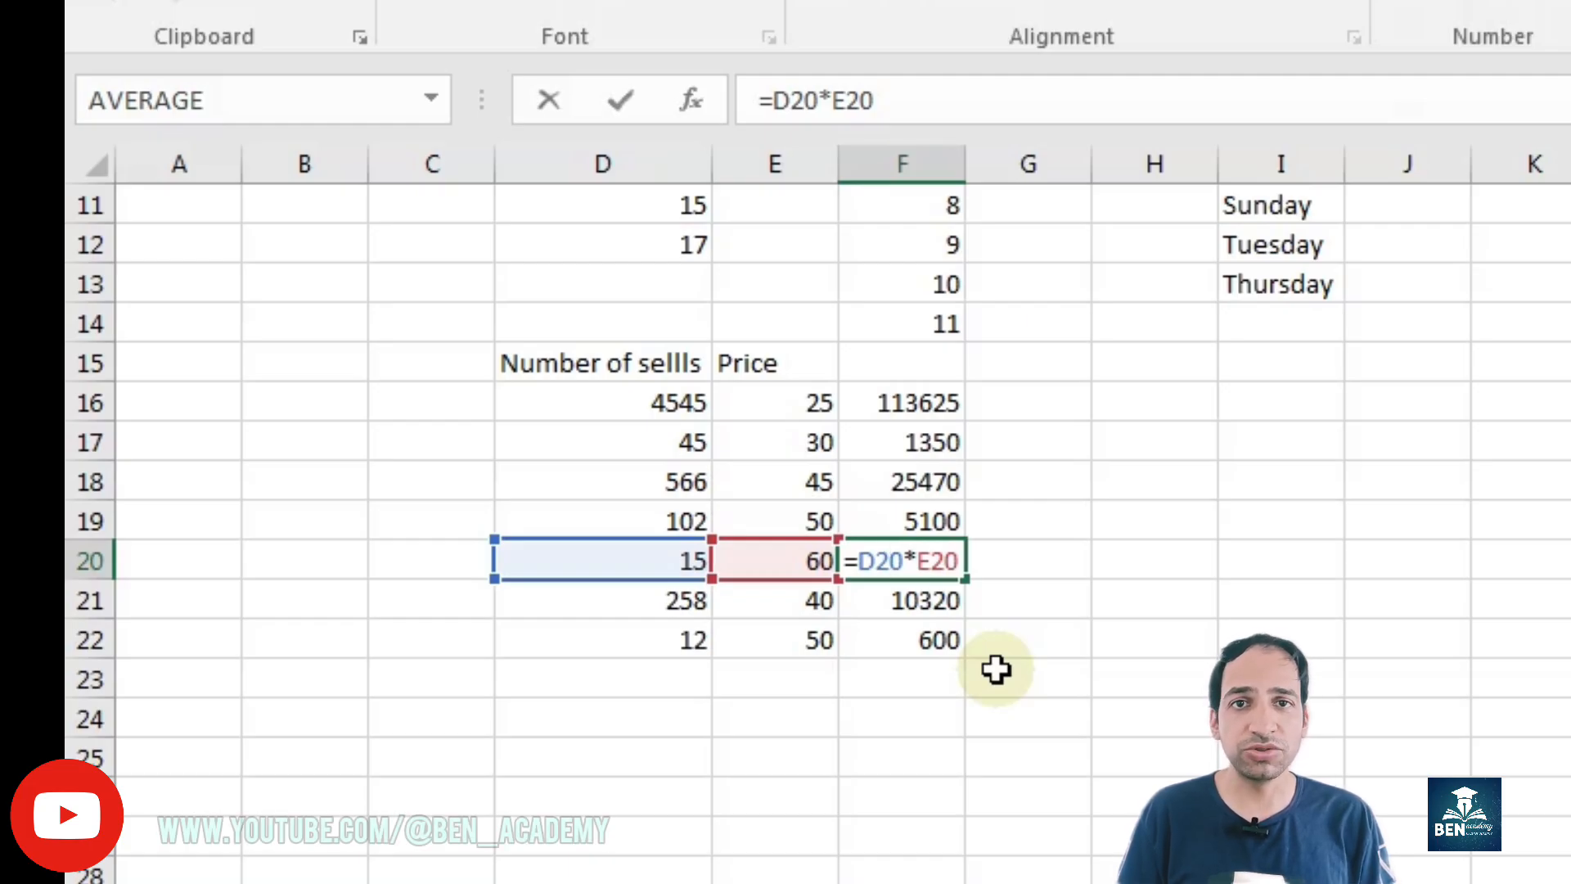
key(Return)
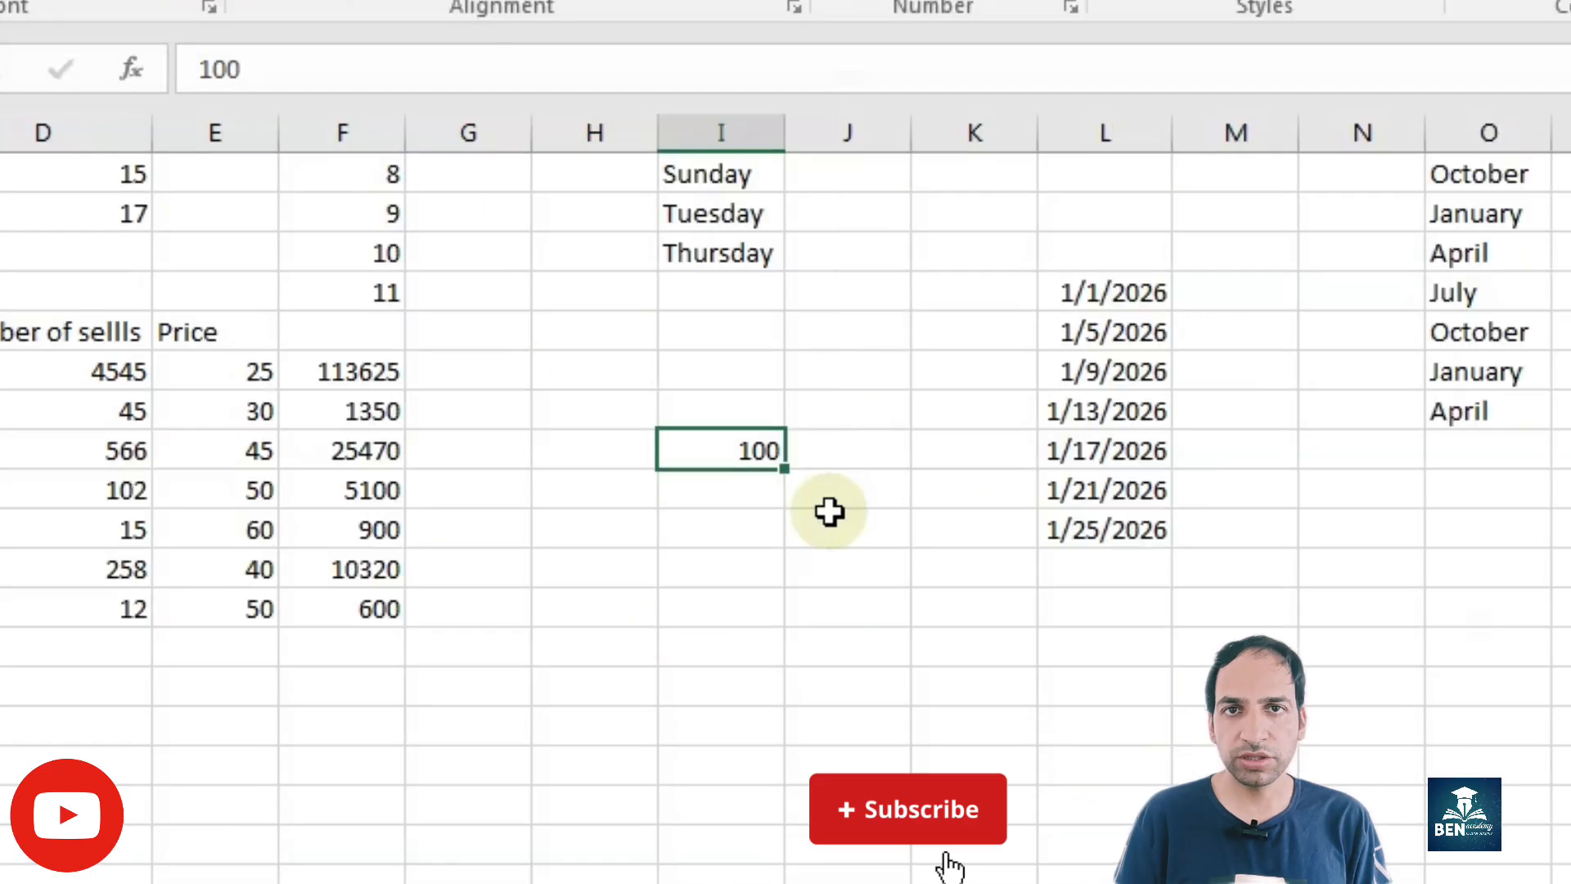
Step: Enter 200 in I19 below the 100 and fill the series from both cells down to 1000
click(724, 491)
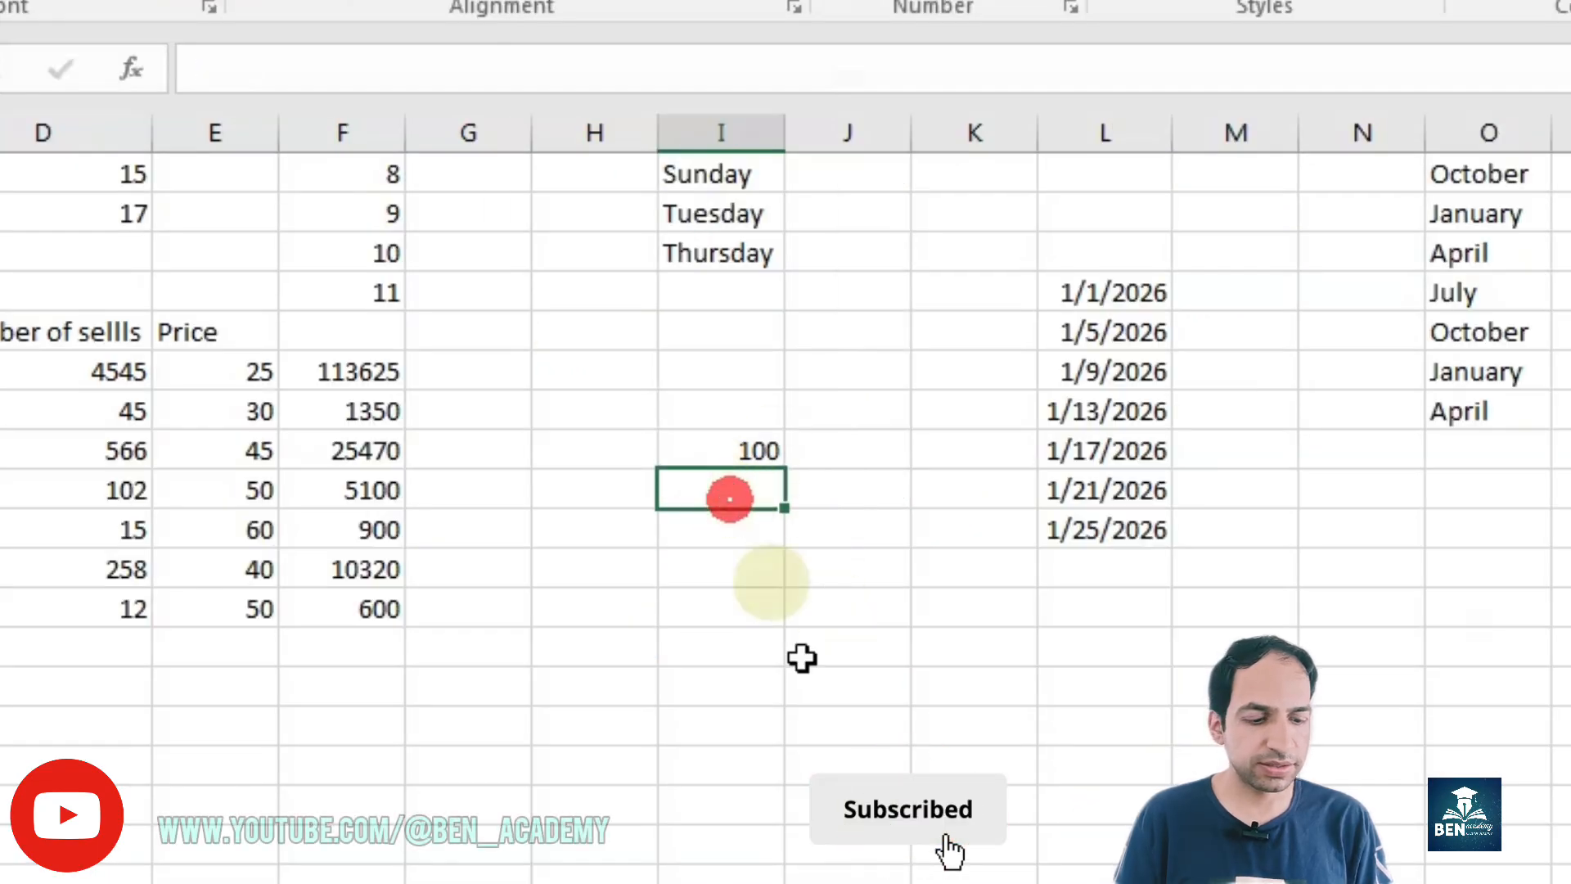
text(200)
key(Return)
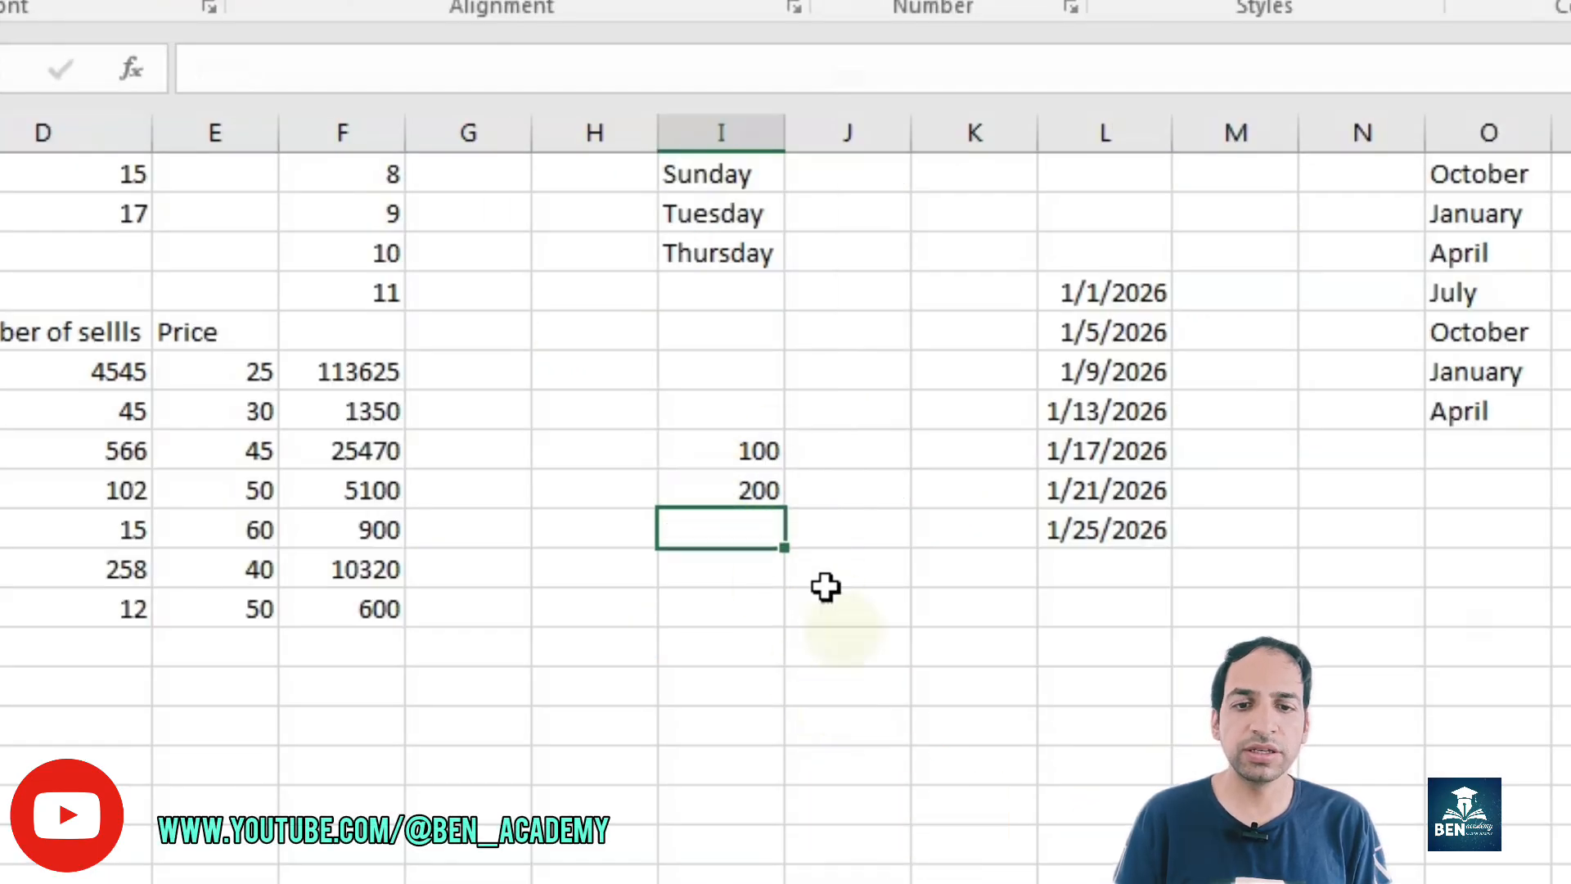
click(747, 465)
drag(747, 464, 793, 806)
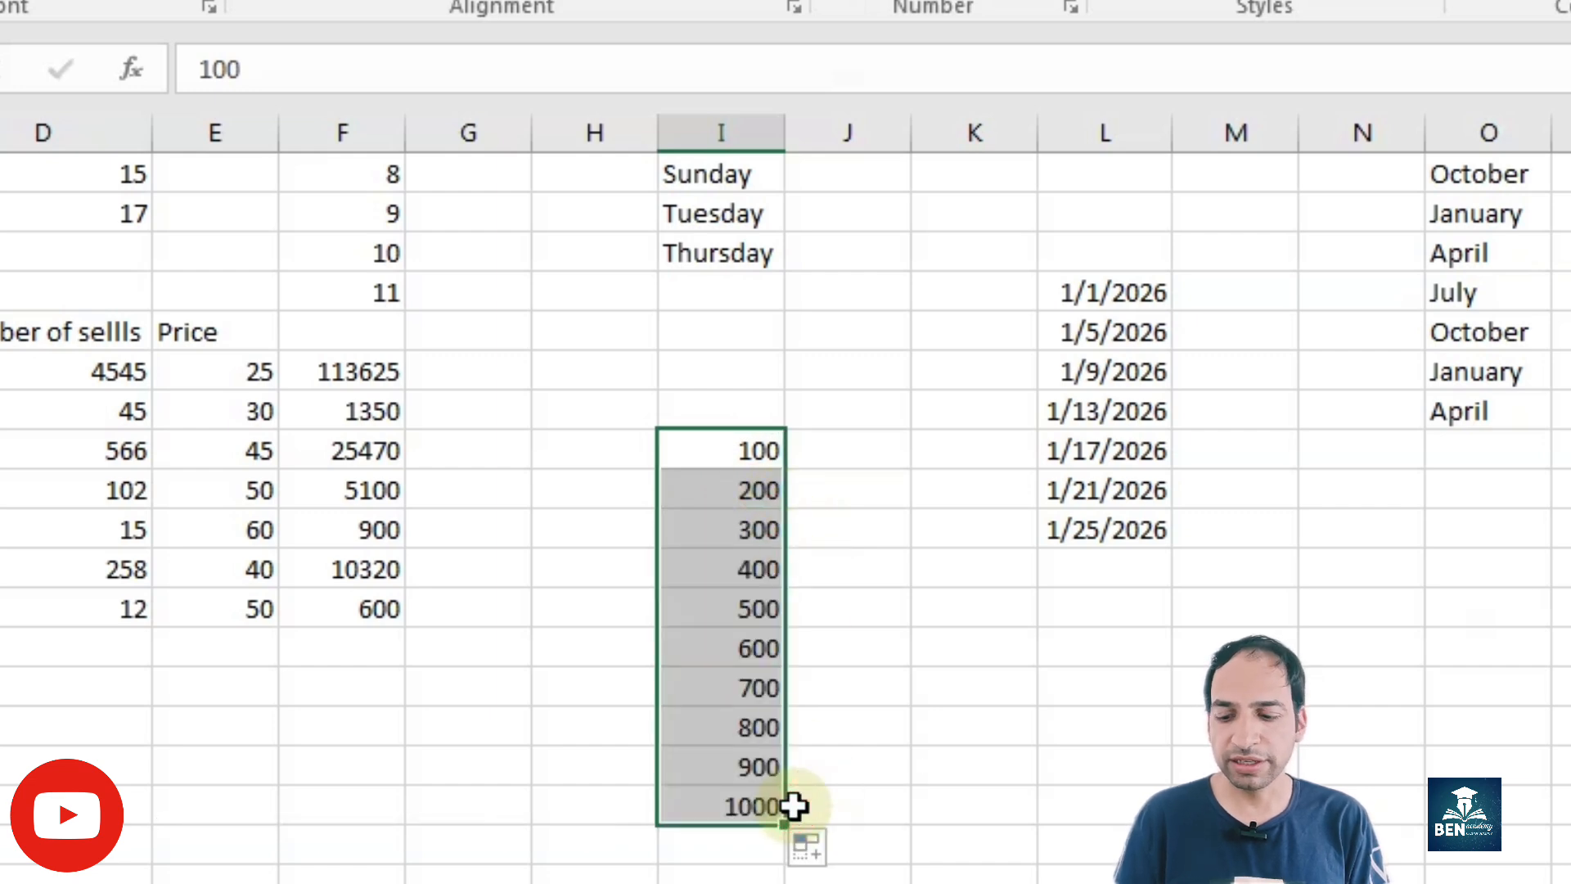
Step: Undo the hundreds series fill and fill from the single value 200 in I19 down to I24
key(ctrl+z)
click(744, 596)
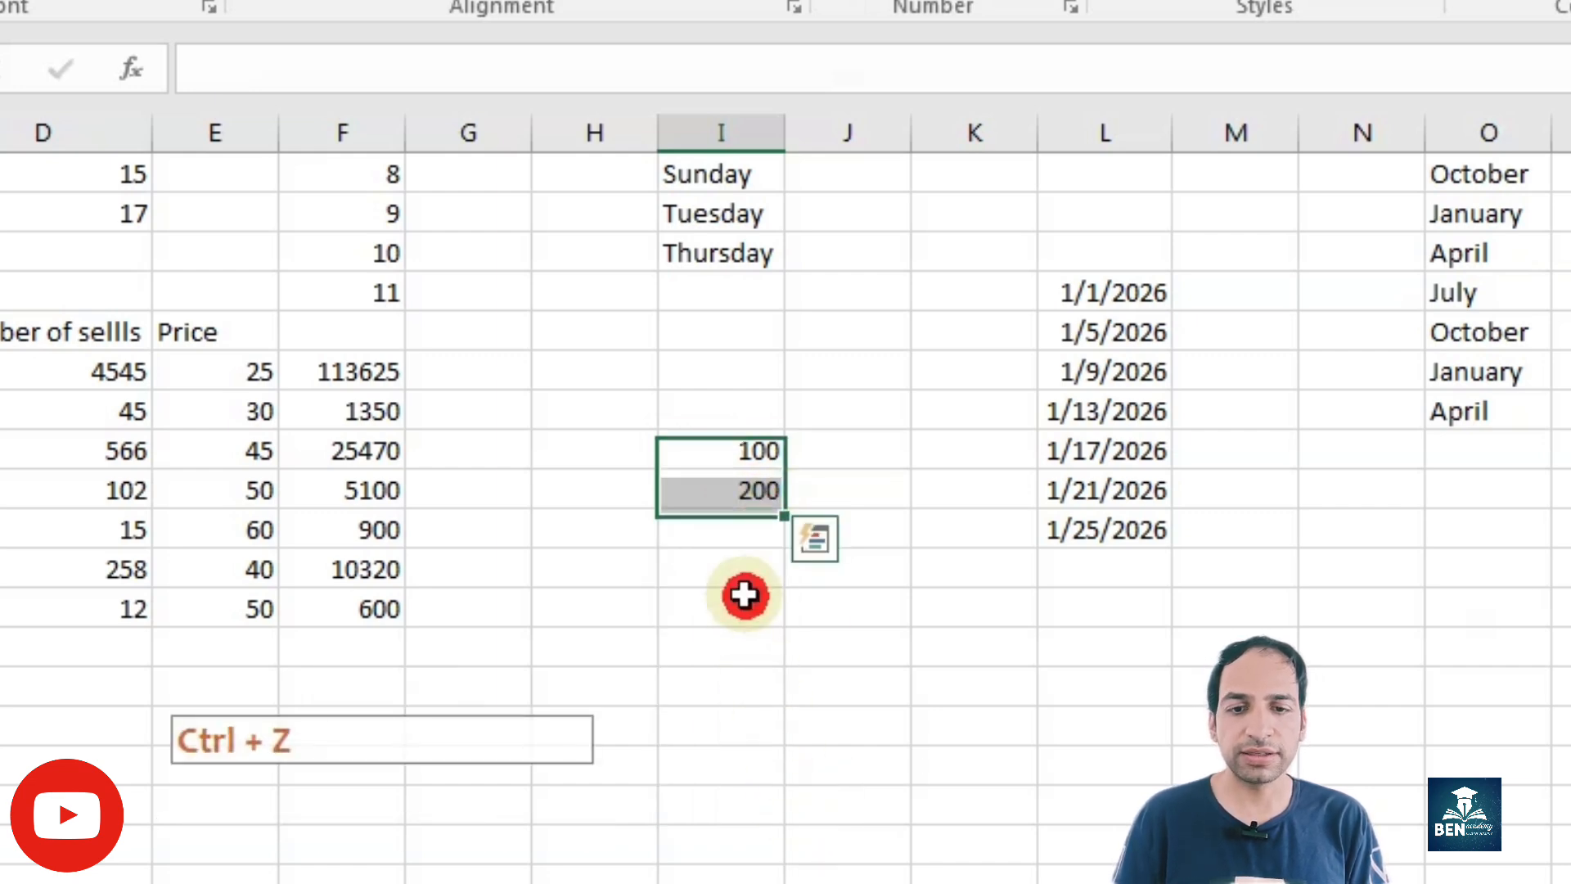
click(760, 486)
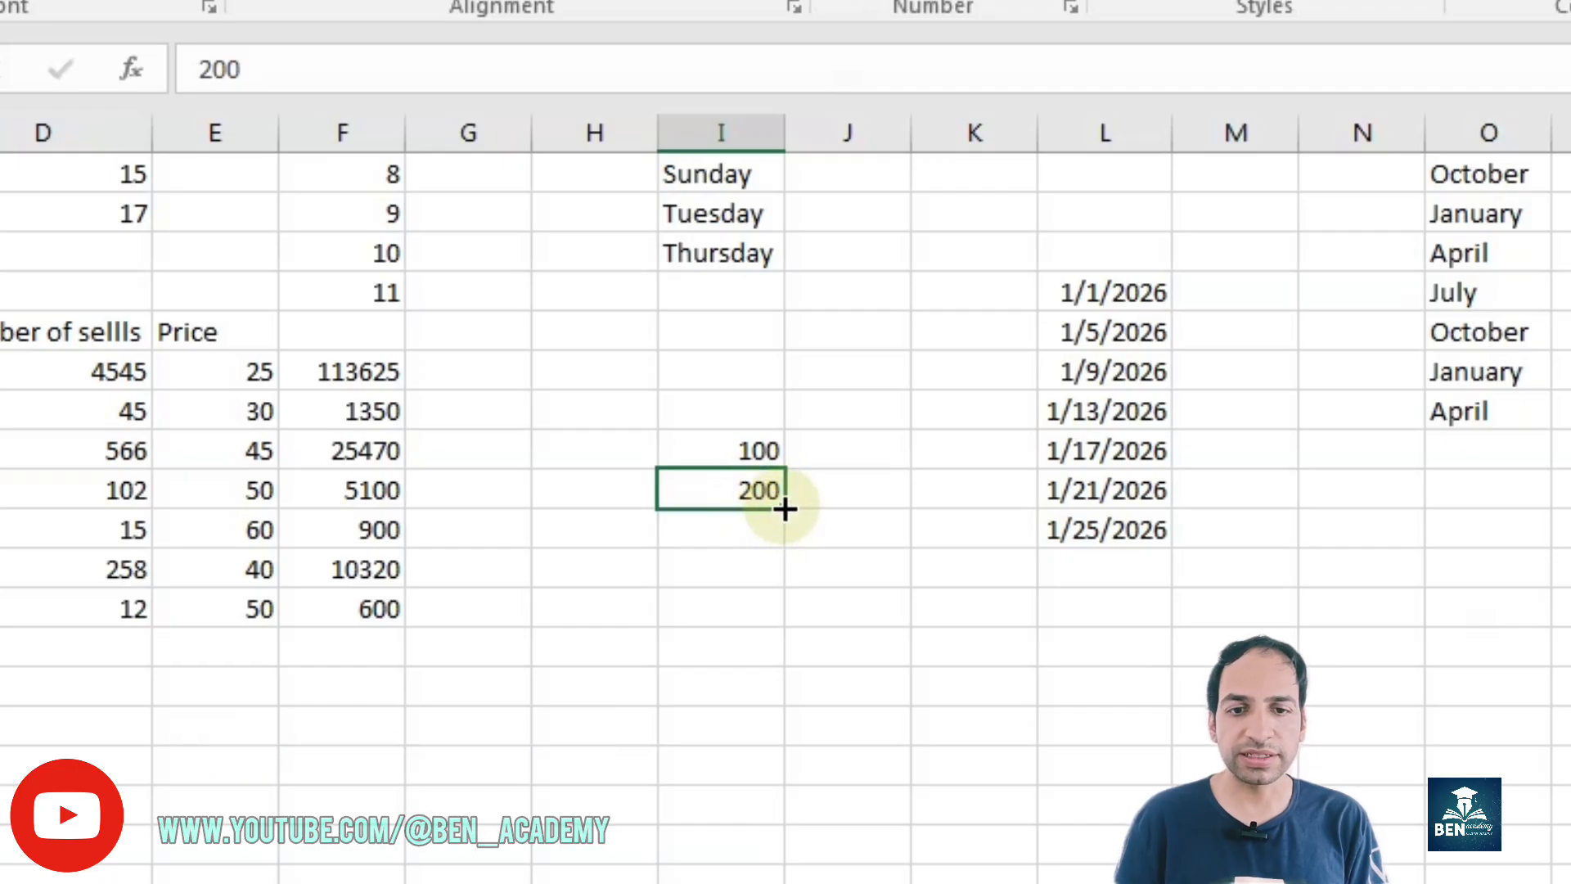
key(ctrl+z)
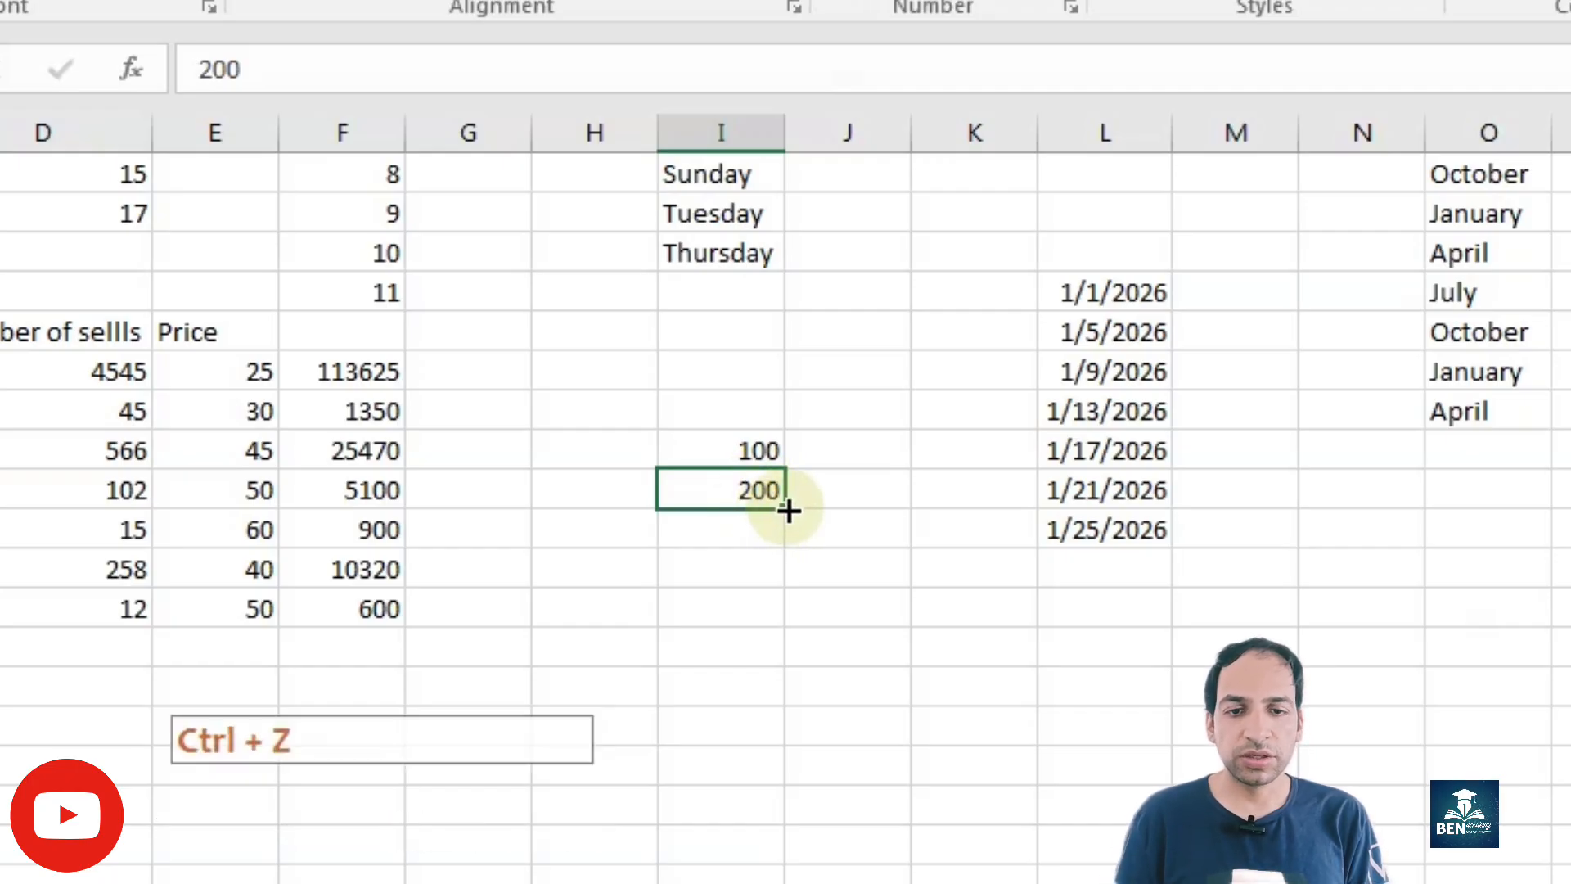
drag(789, 511, 790, 703)
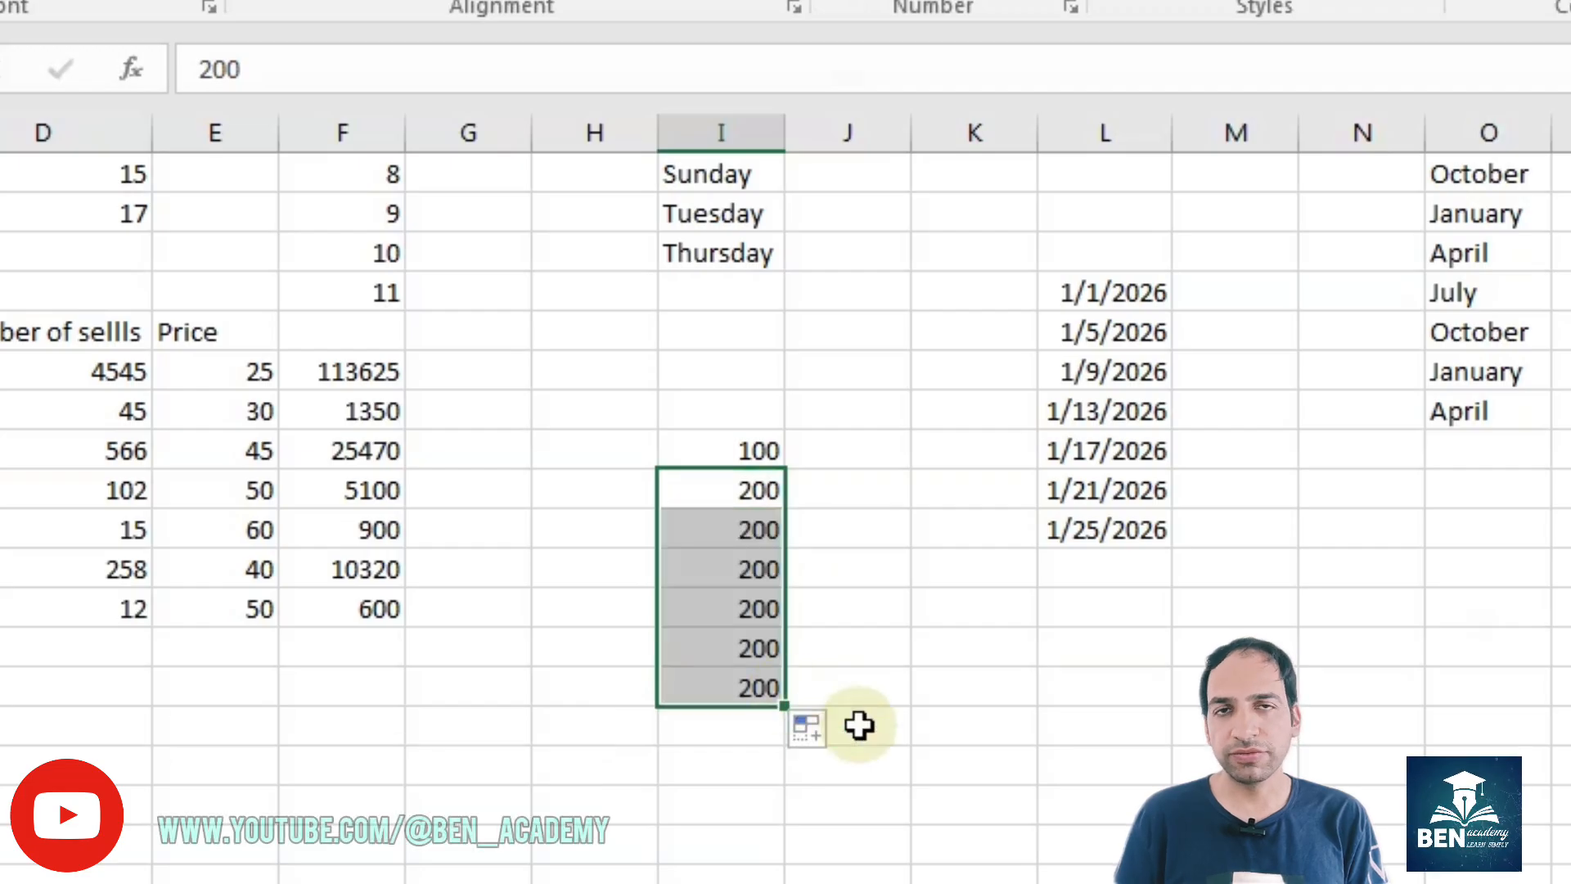
Step: Undo the fill of 200s and fill from I18:I19 down to I26 with the Copy Cells fill option
click(862, 679)
key(ctrl+z)
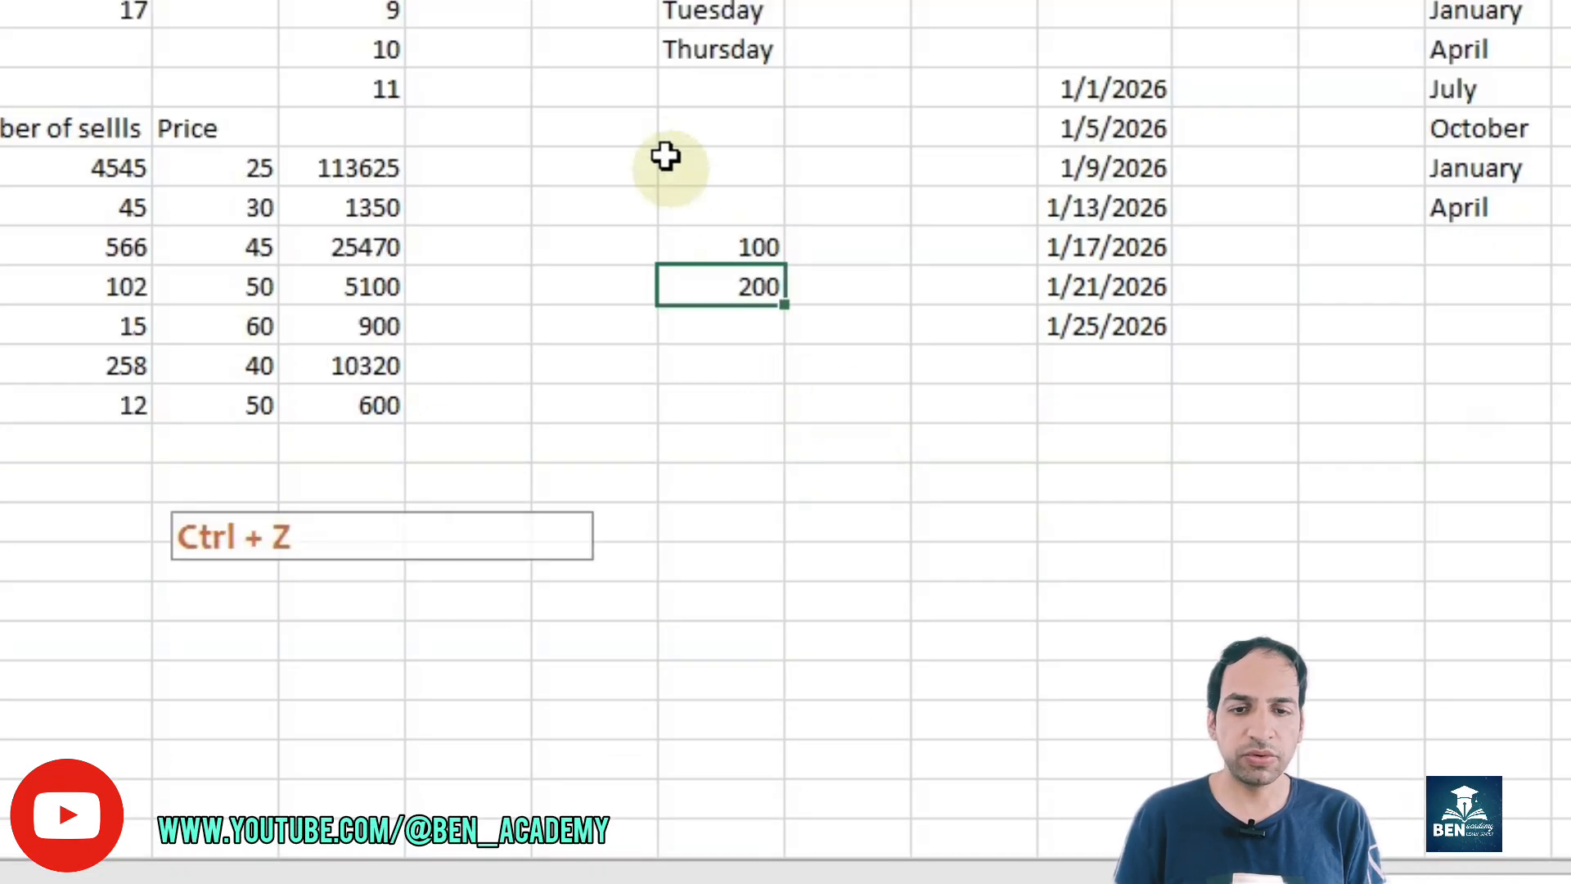
drag(718, 237, 779, 581)
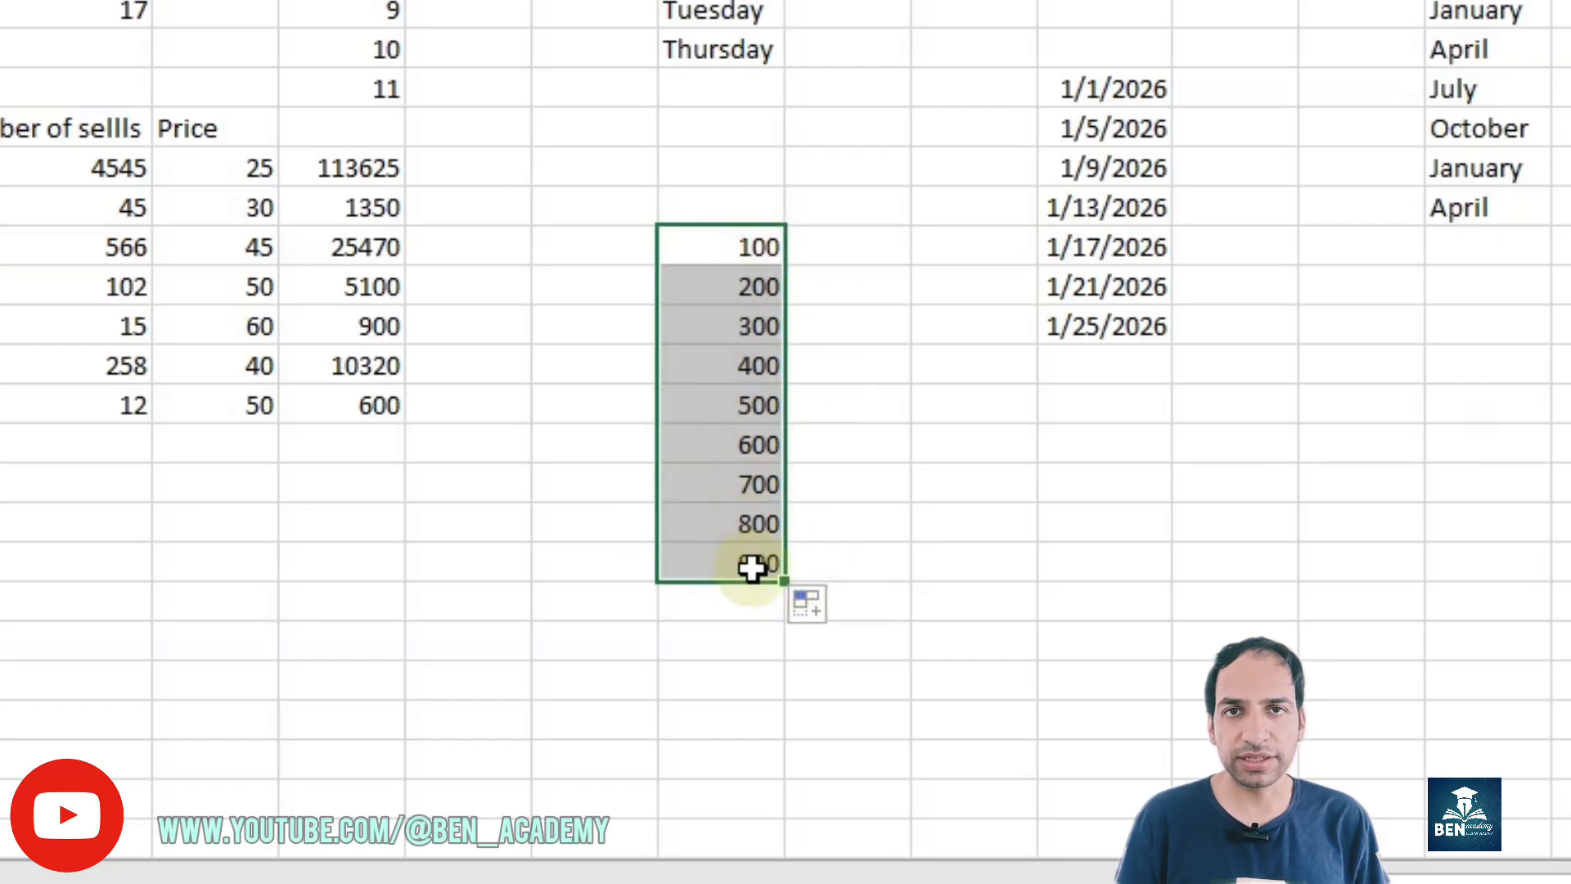
click(810, 607)
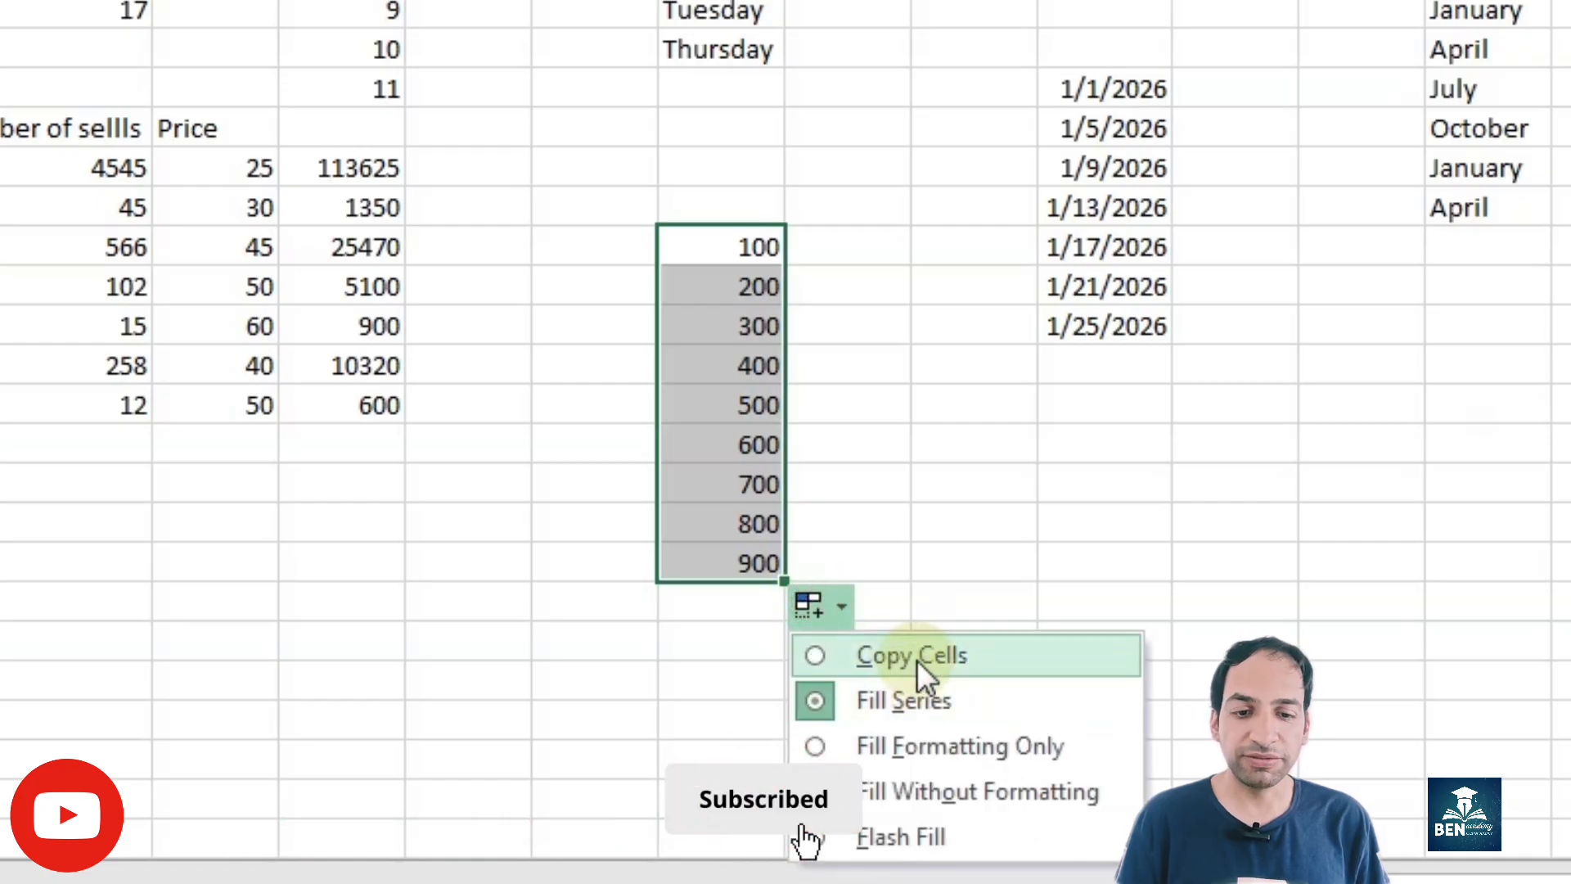
click(917, 659)
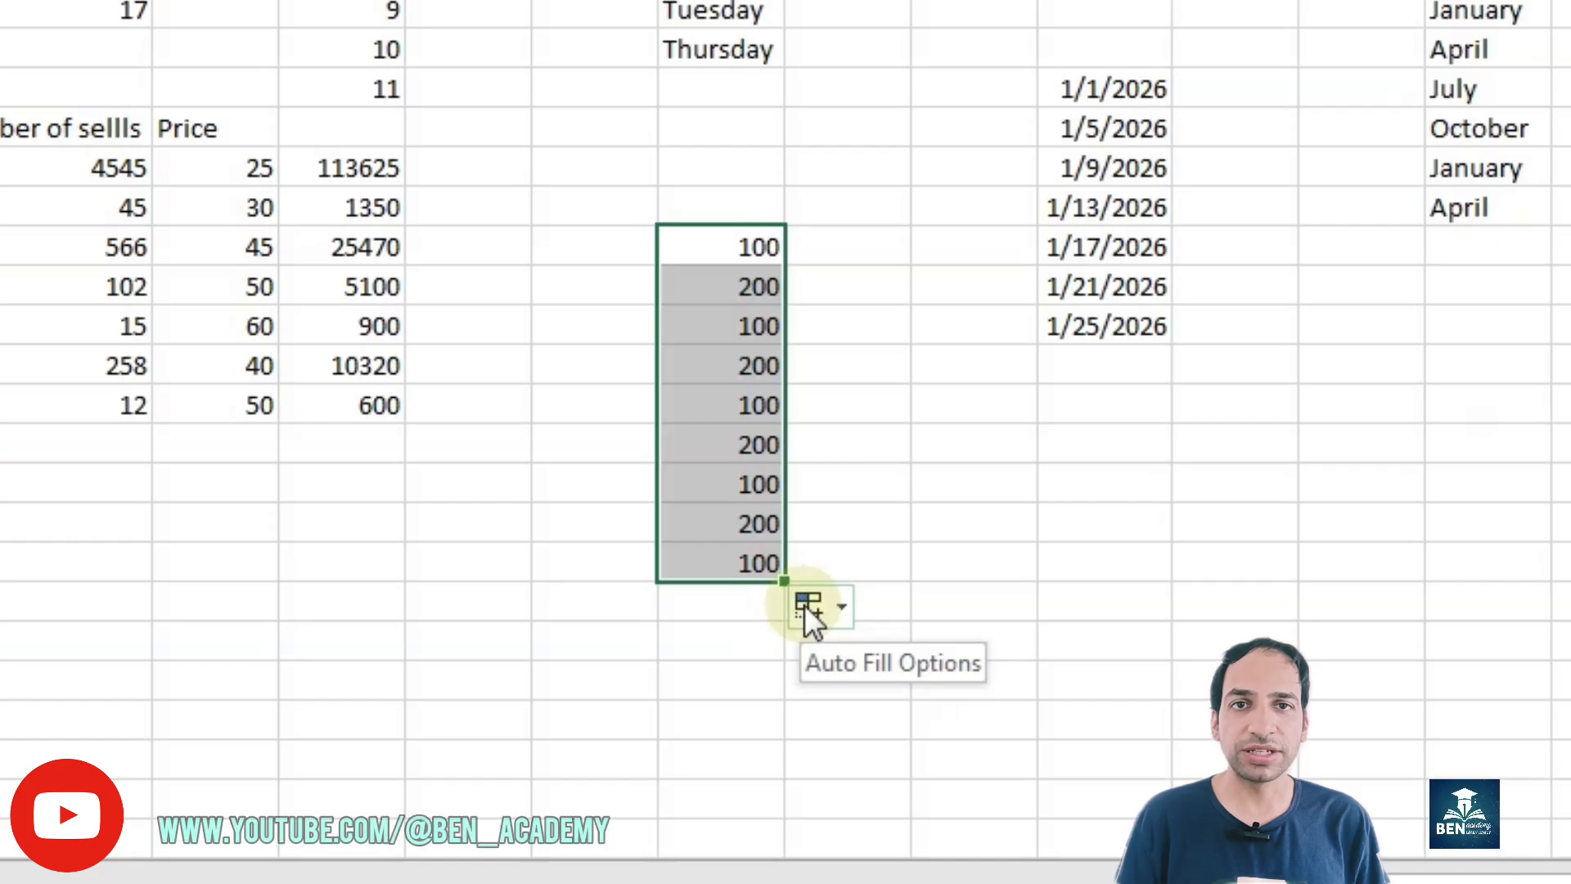
Step: Enter 100 in J18 and fill it down to J24 as plain copies
click(877, 242)
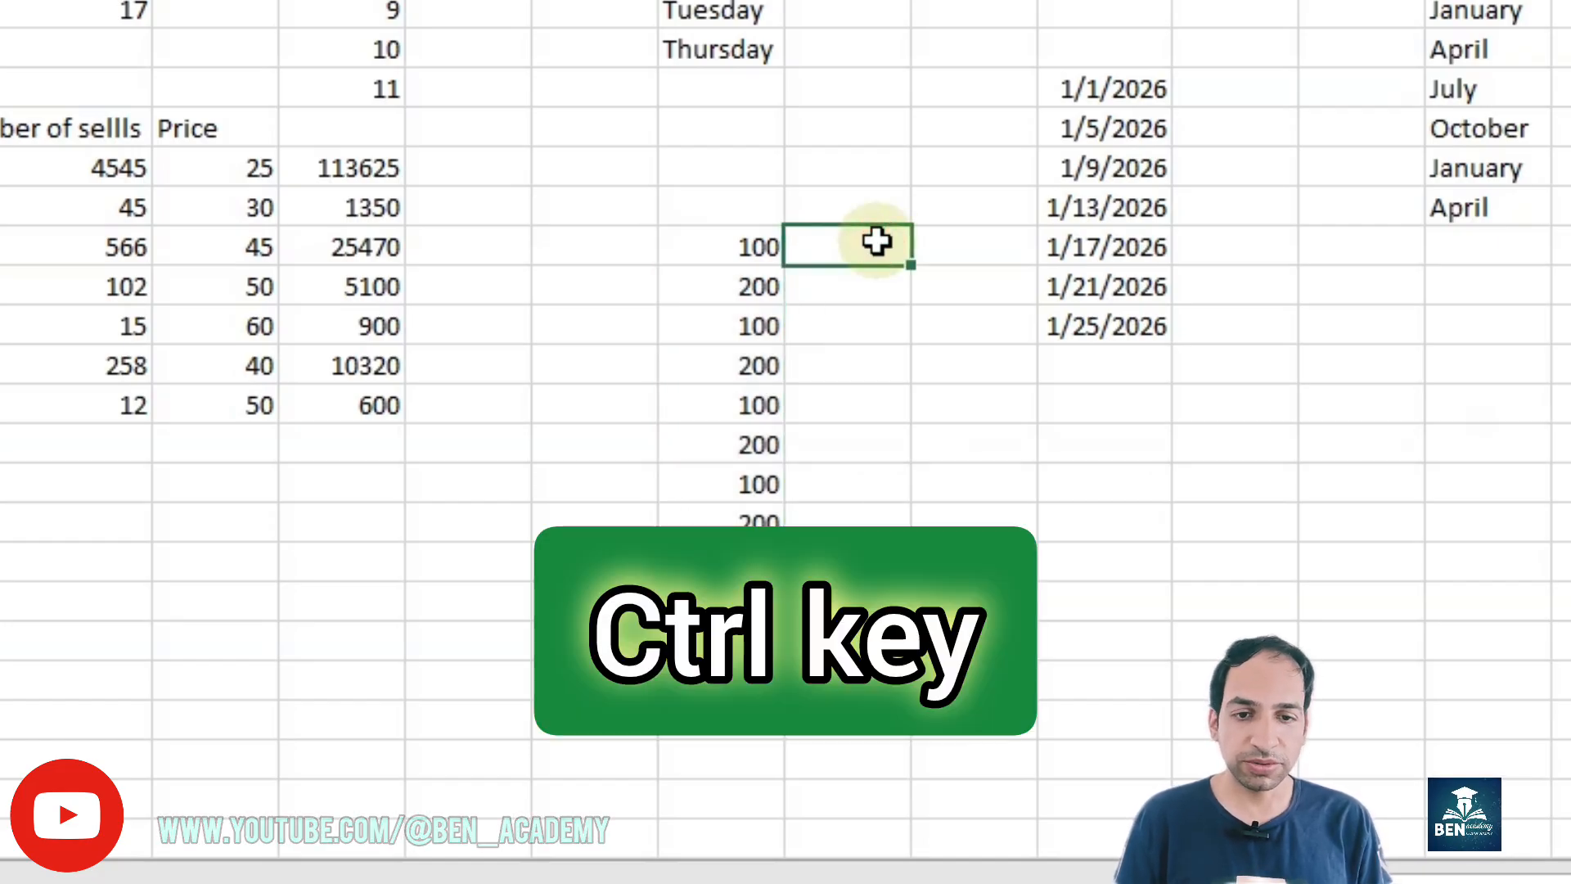
text(100)
key(Return)
click(877, 241)
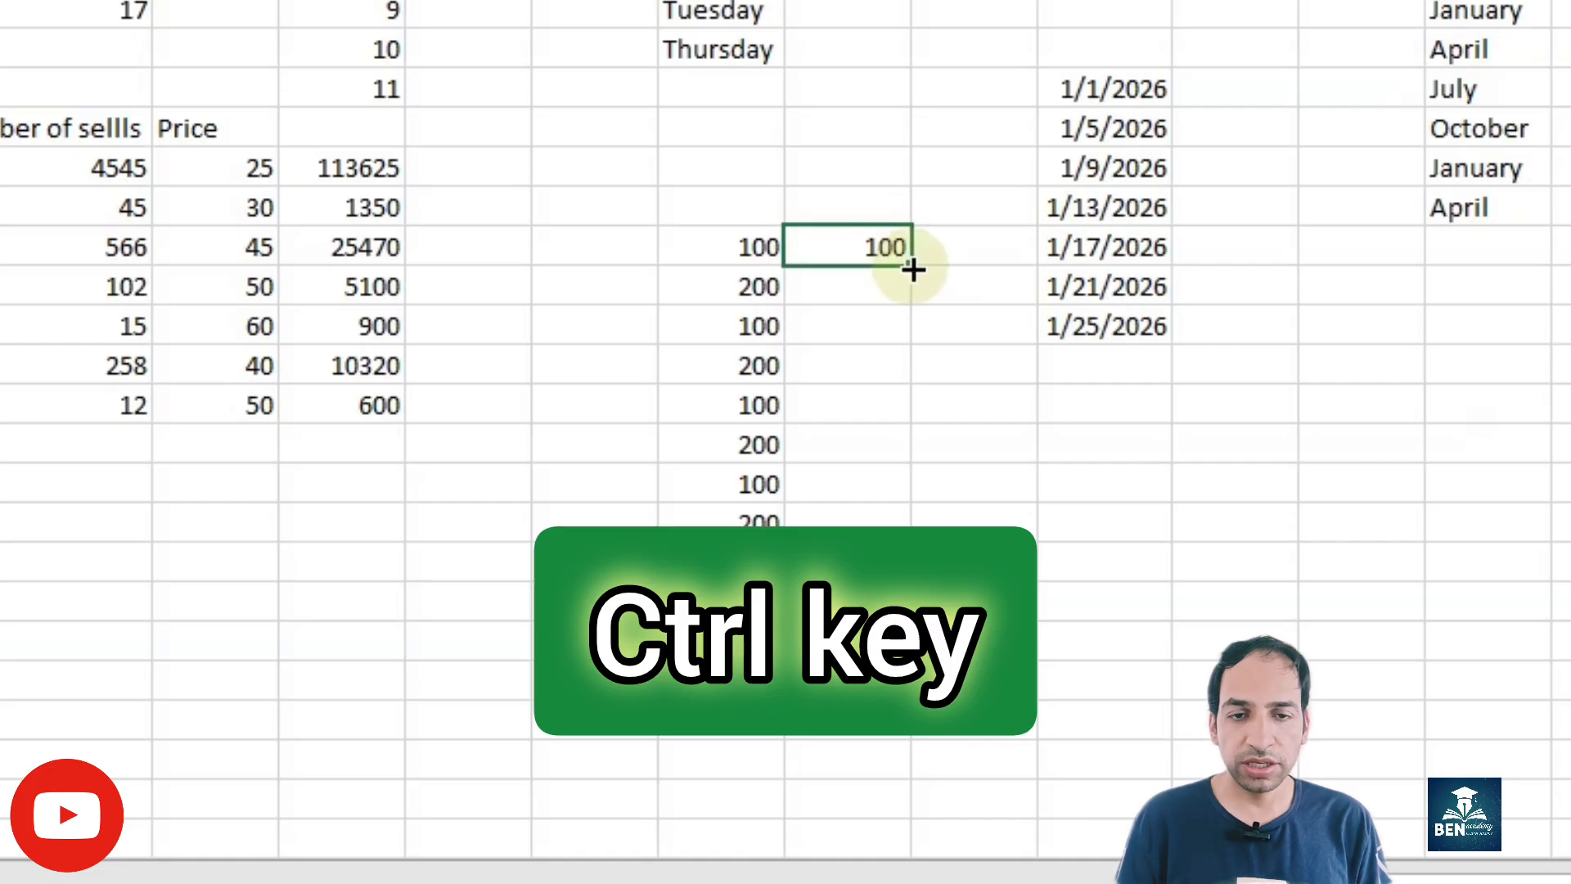
drag(912, 268, 914, 502)
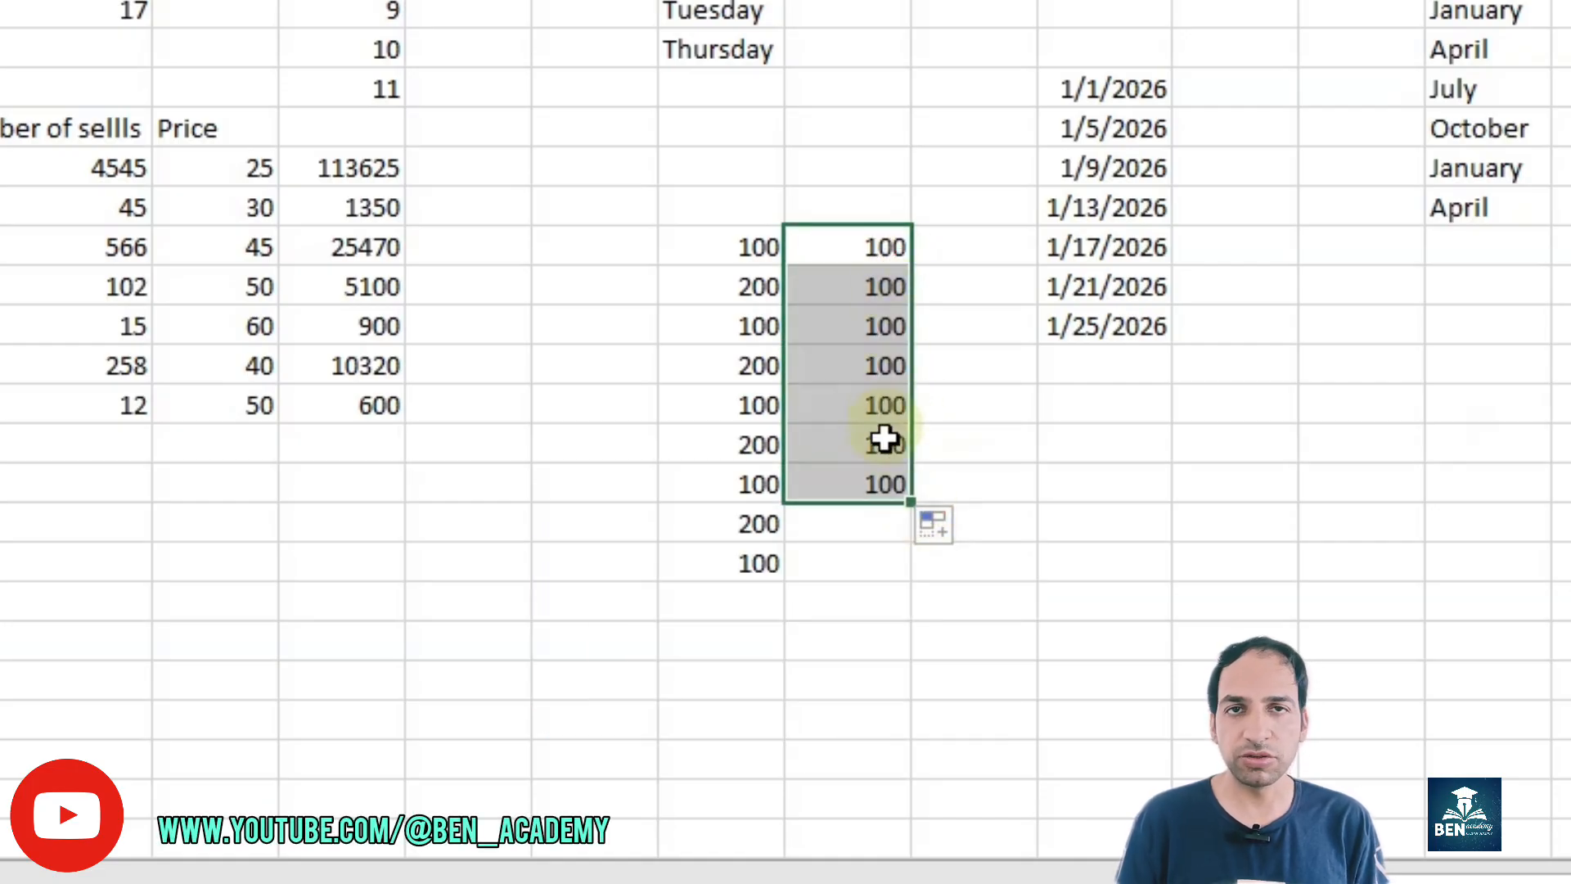
Step: Undo the copied 100s and fill J18 down to J25 as a series increasing by one, checking its Auto Fill options
key(ctrl+z)
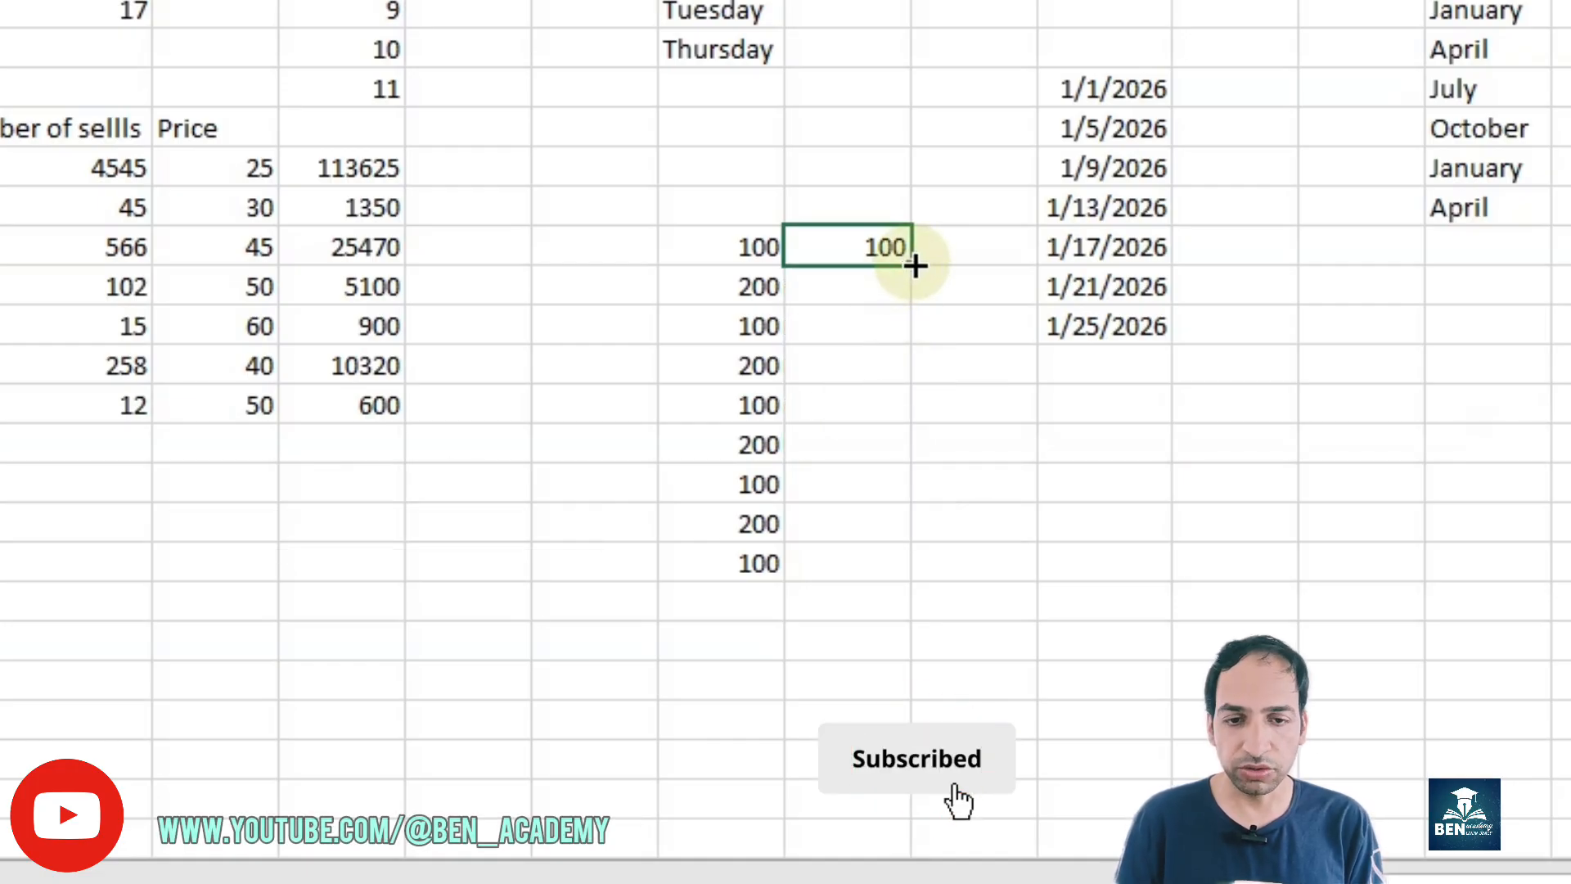
key(ctrl)
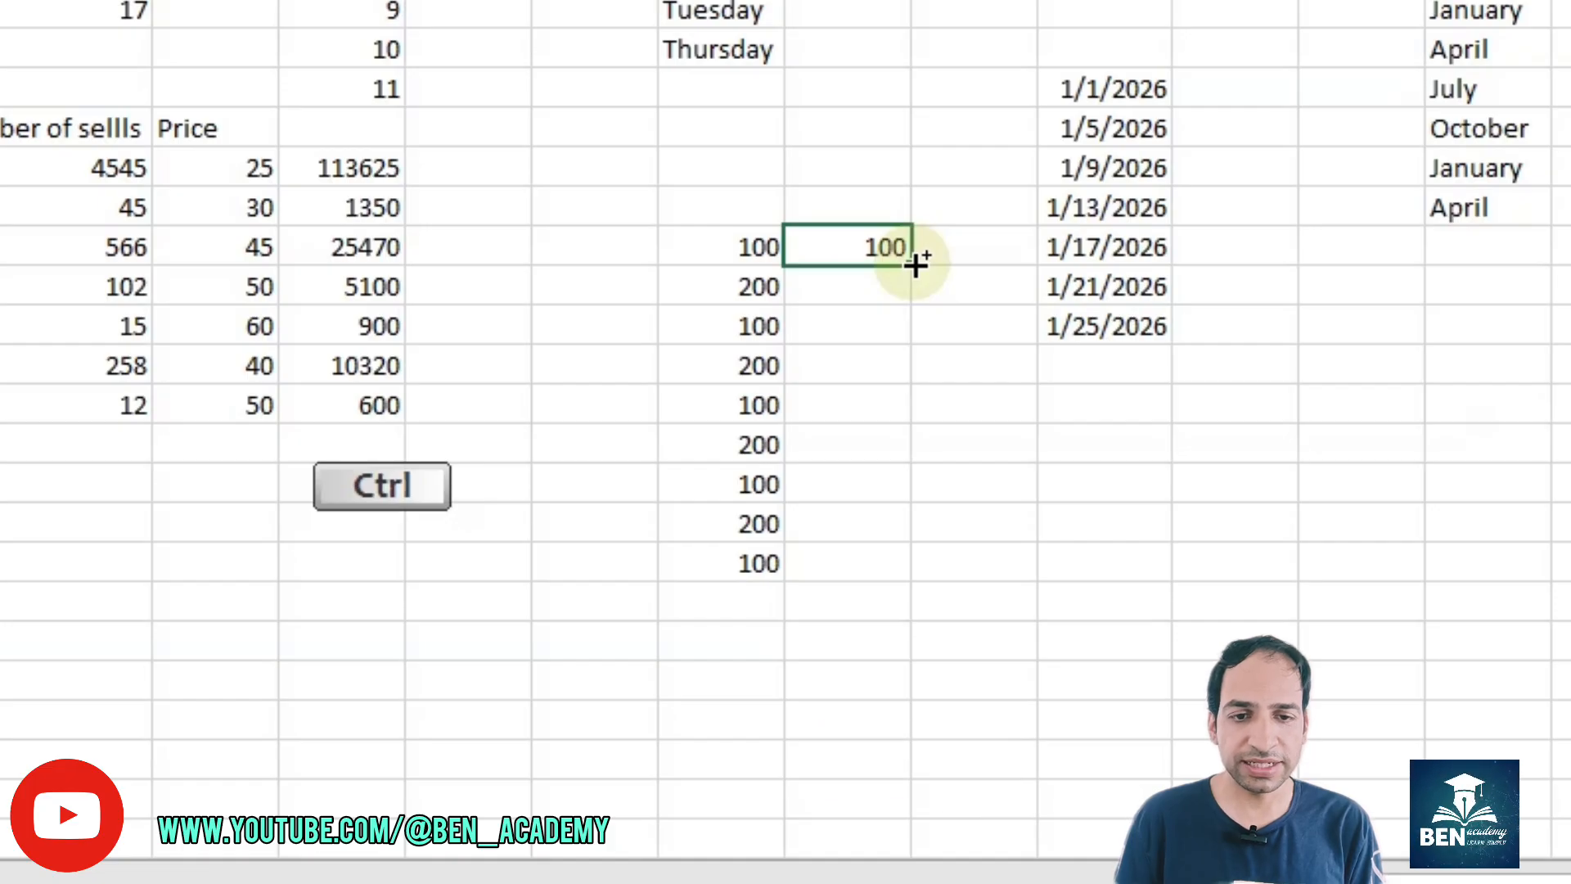
drag(915, 261, 911, 528)
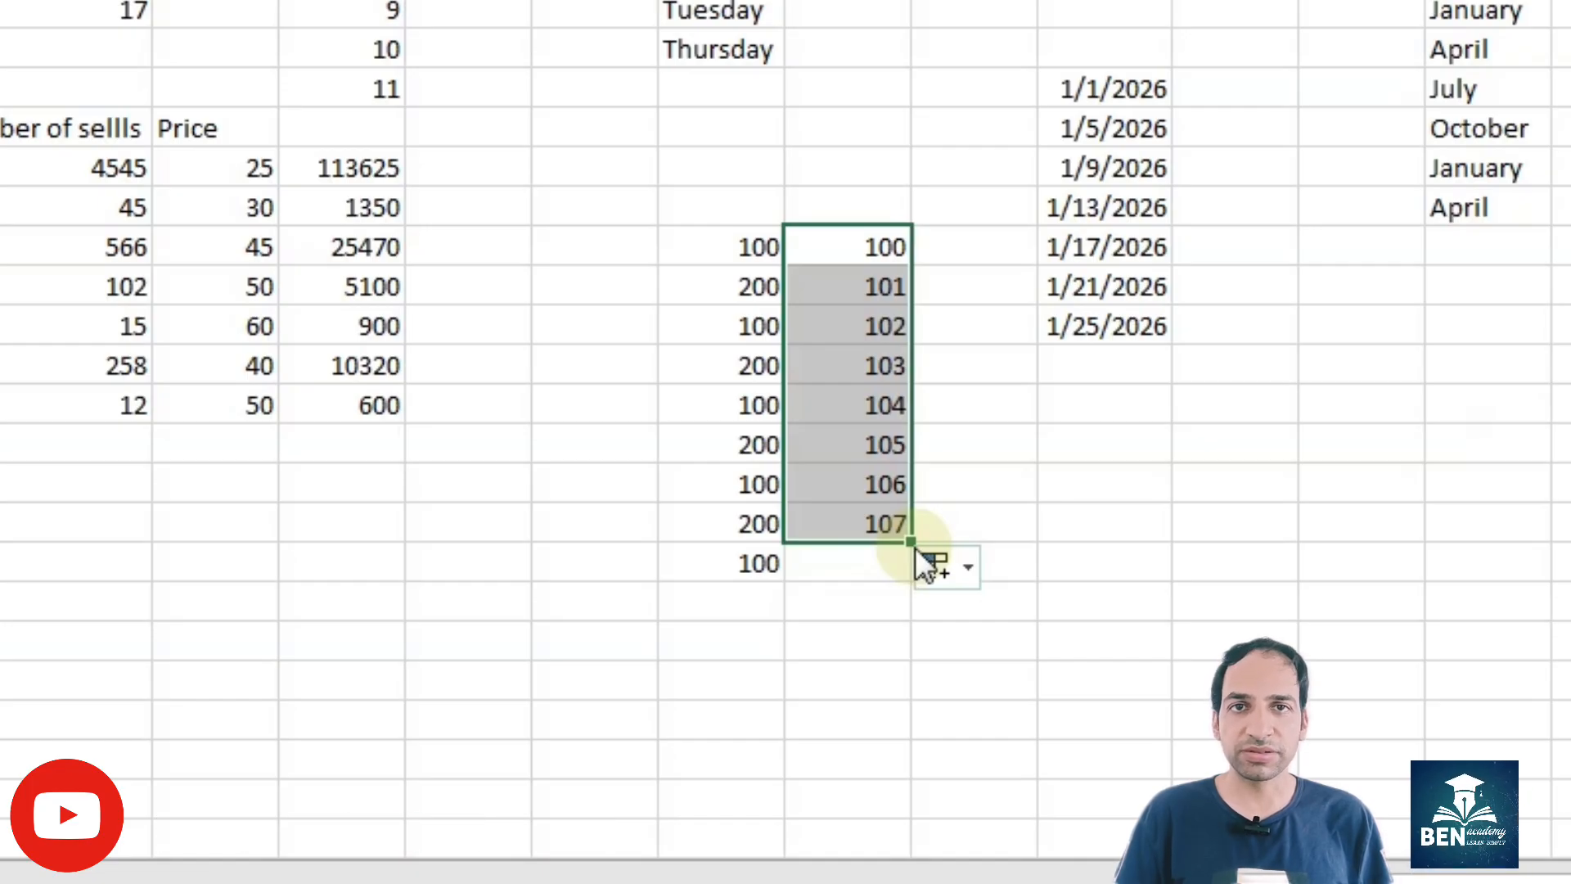
click(940, 563)
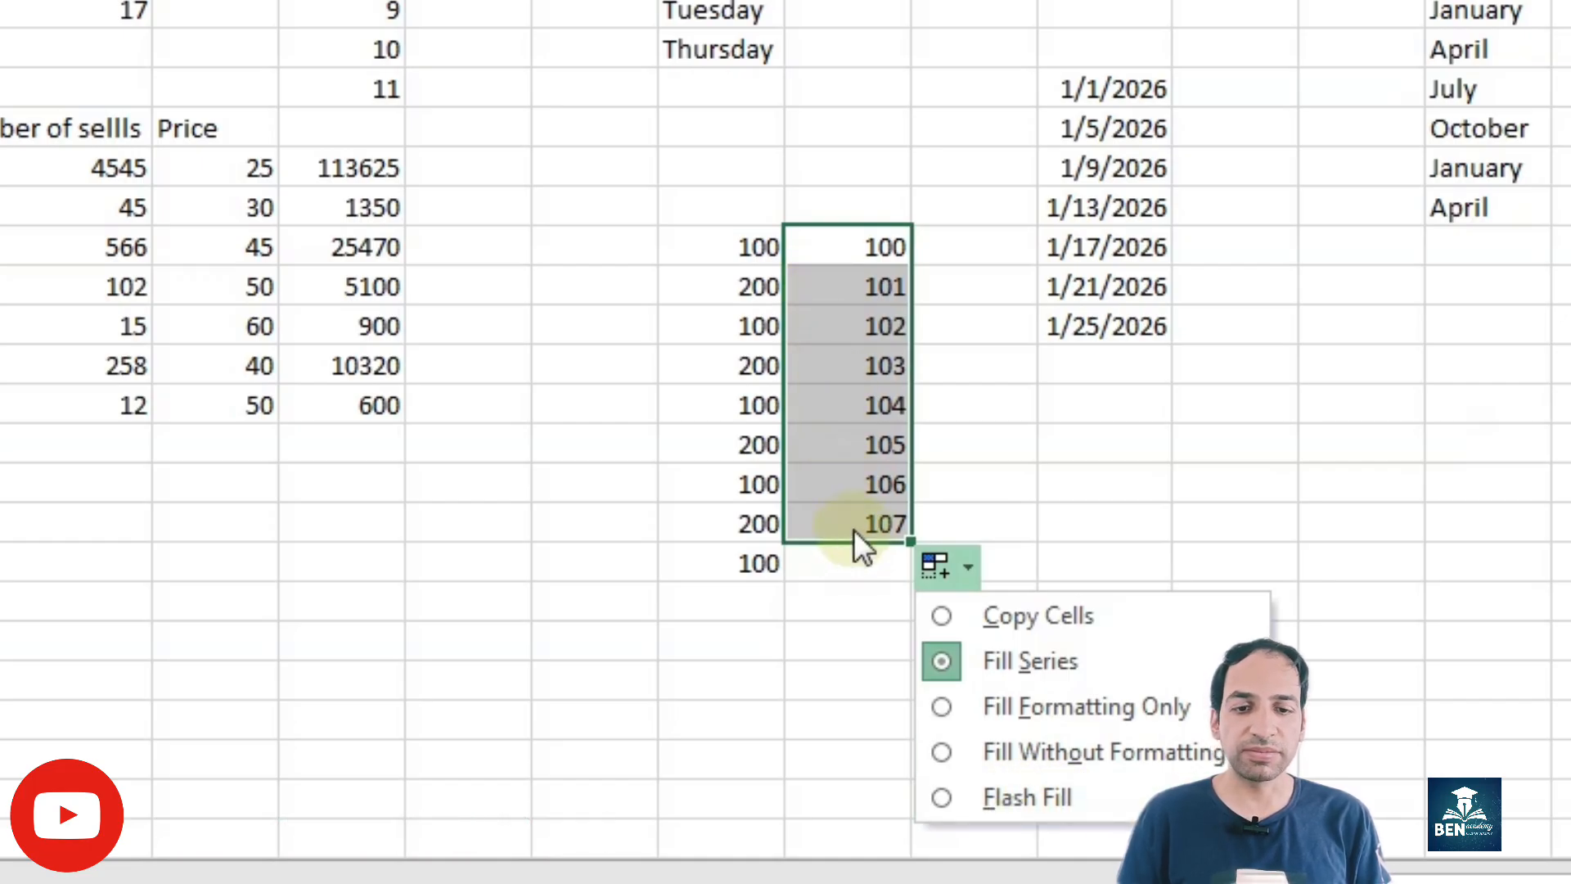
click(840, 623)
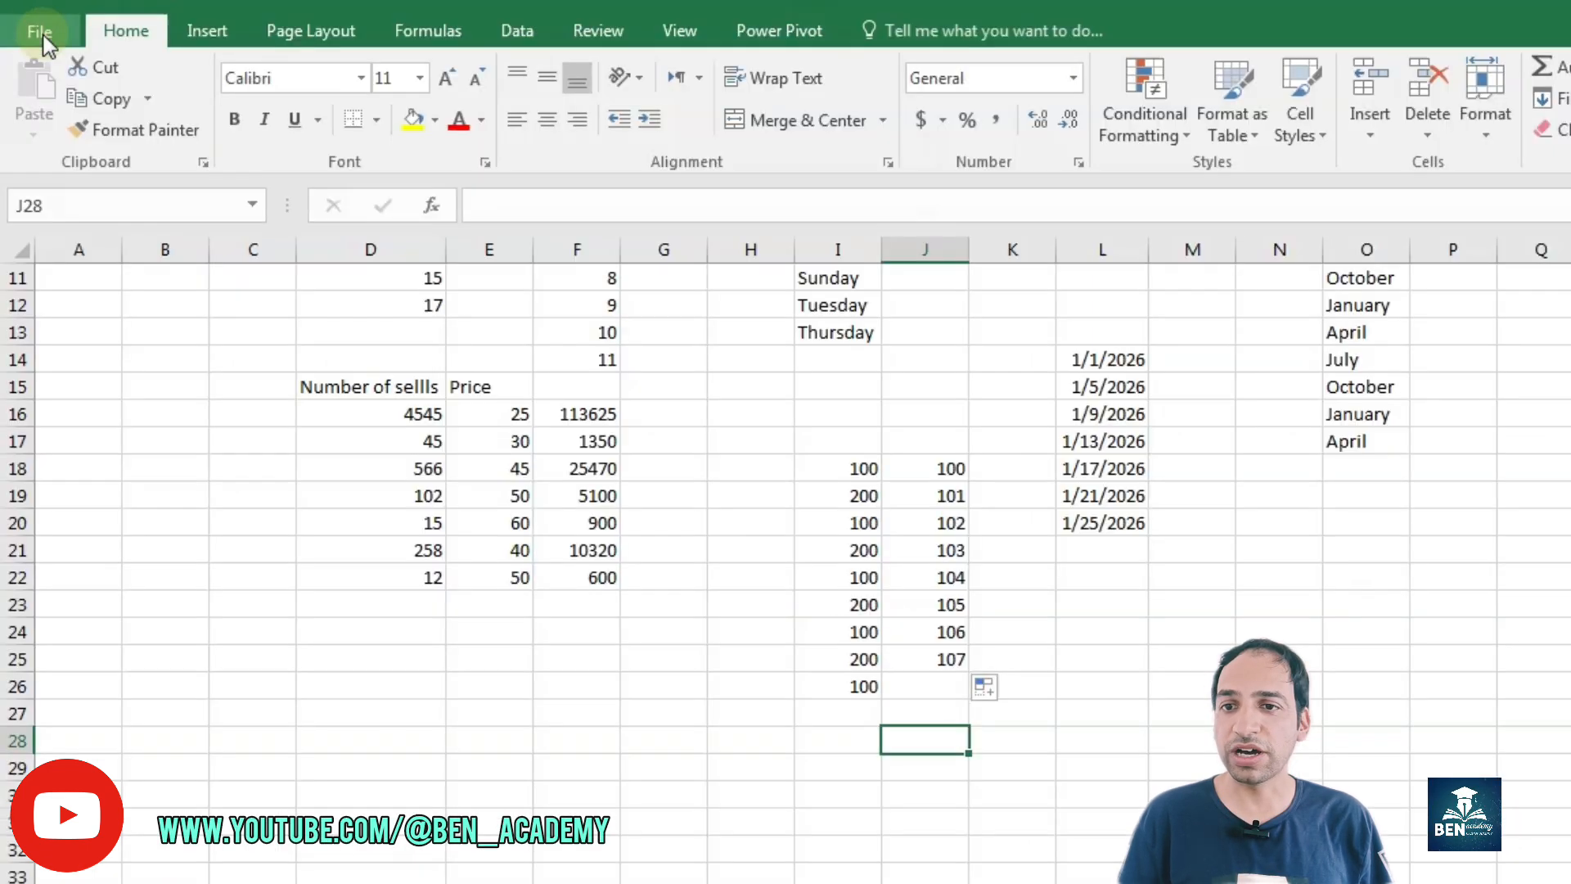
Step: Create a custom list for fill sequences with the entries Low, Medium, High in the advanced Excel options
click(27, 23)
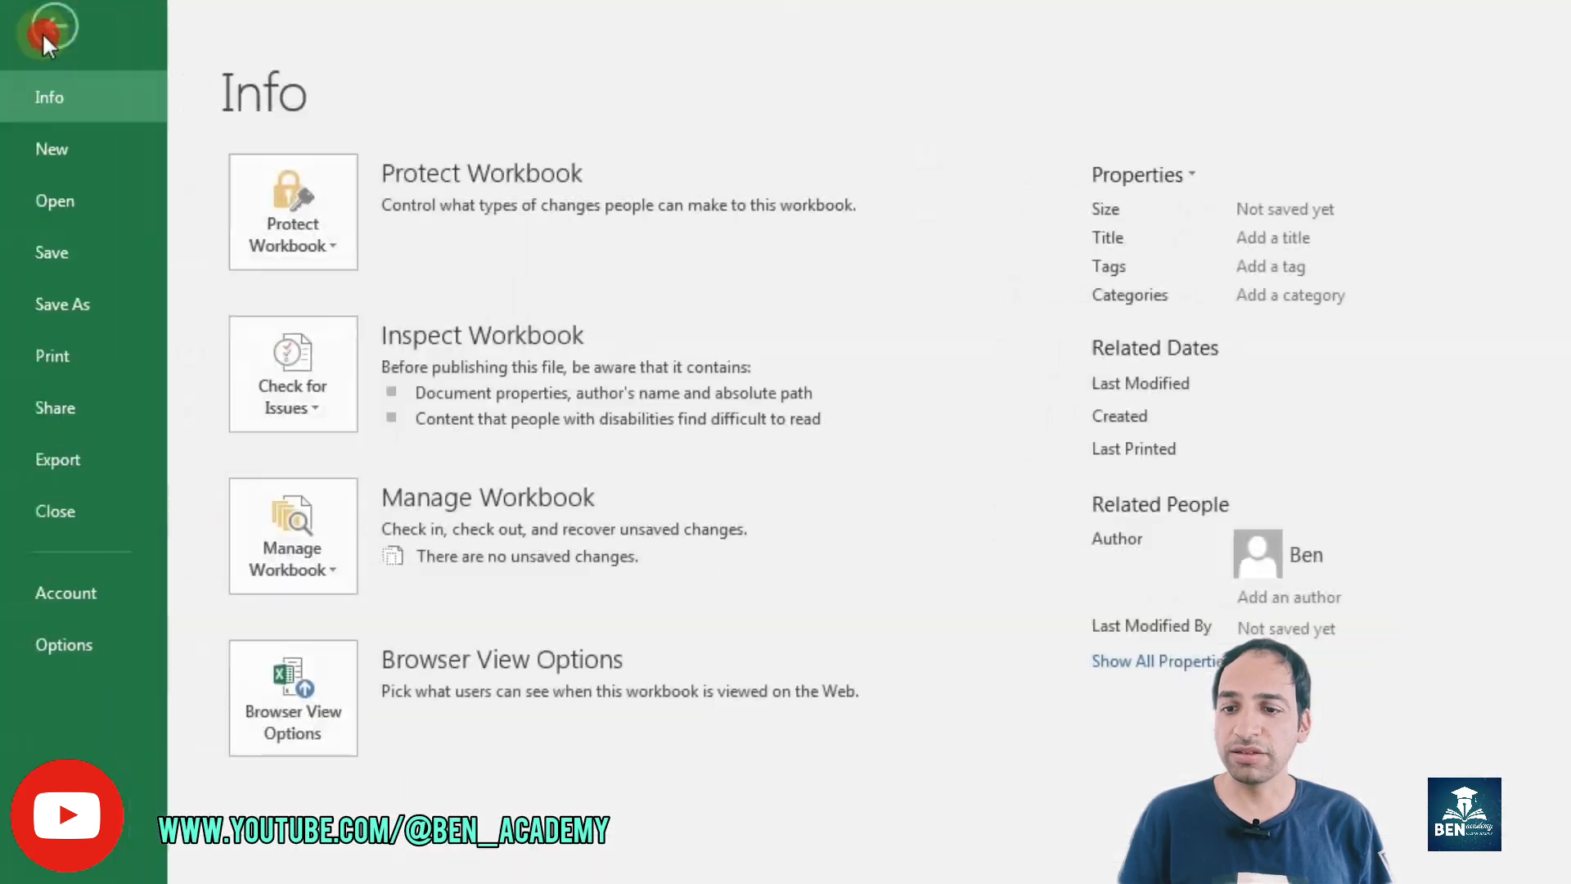
click(90, 648)
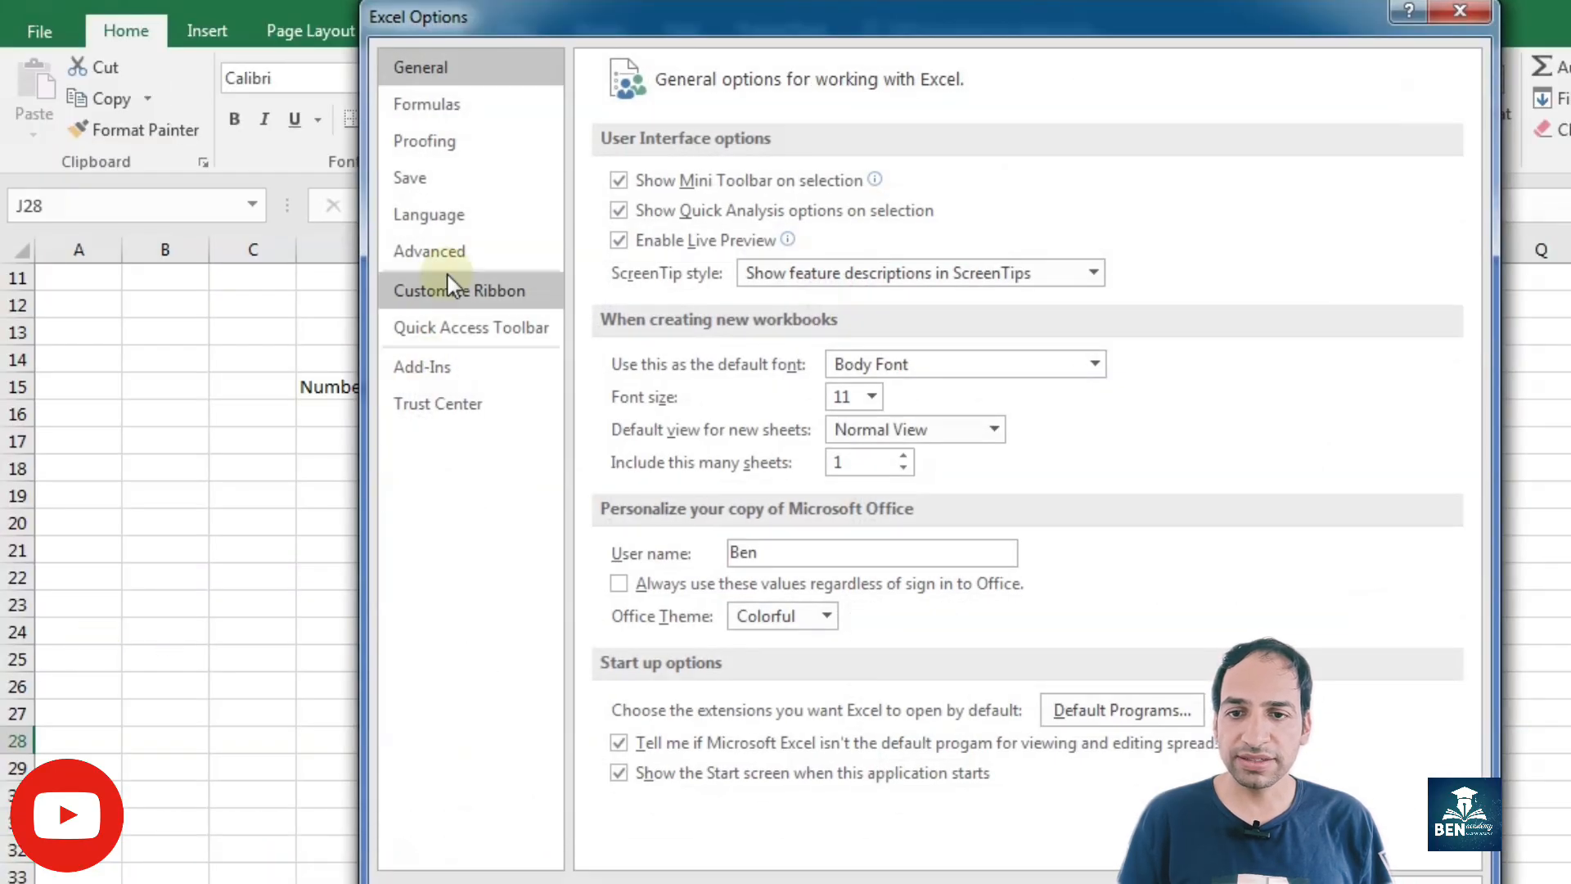
click(463, 249)
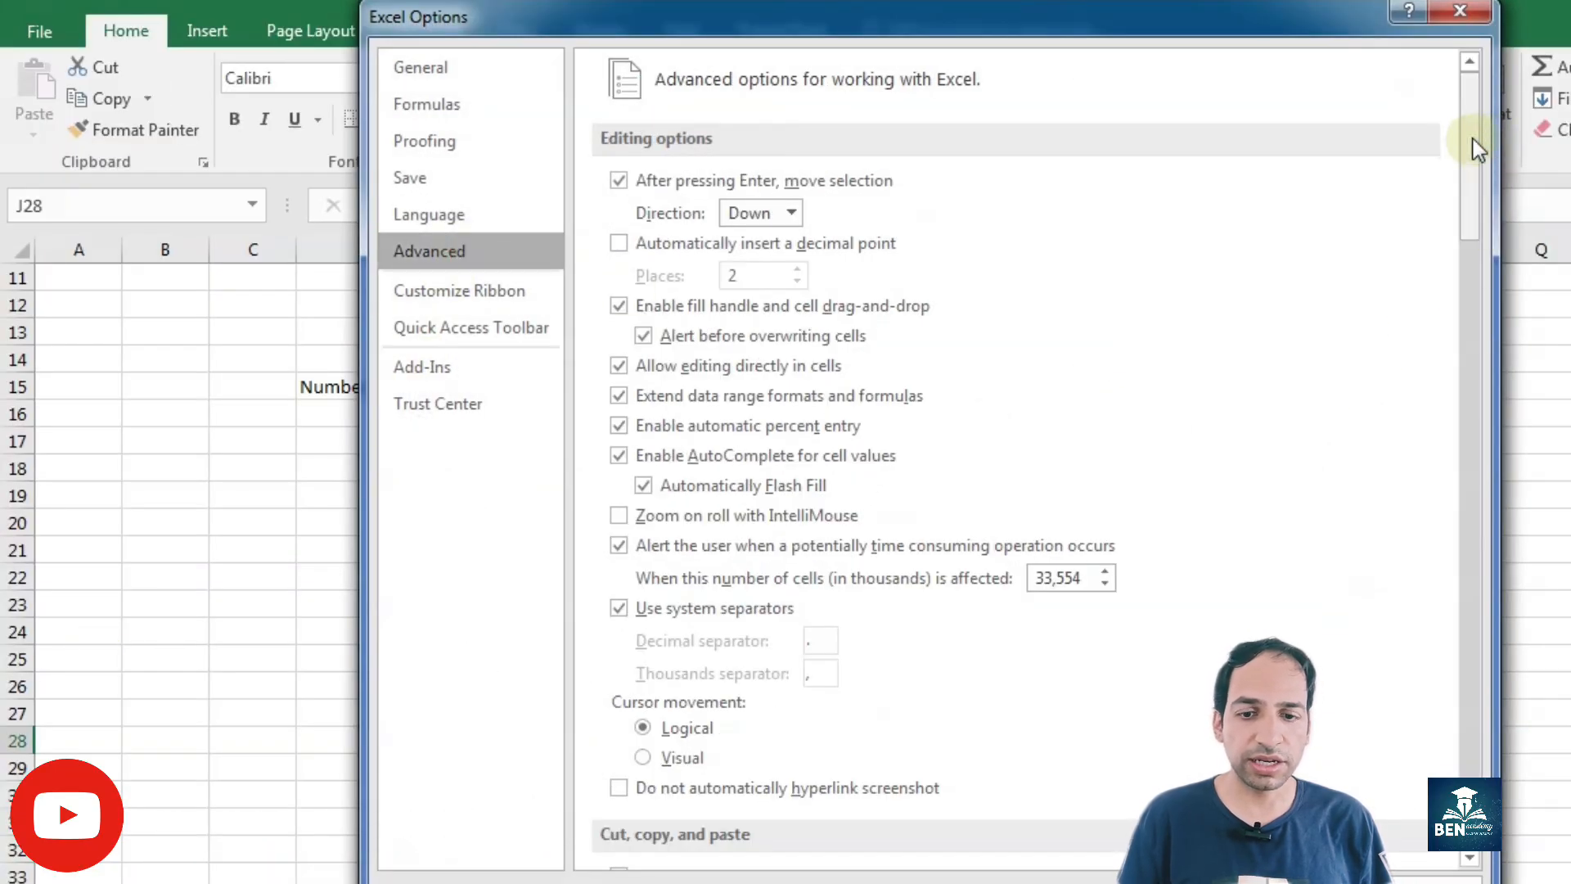
drag(1473, 140, 1483, 700)
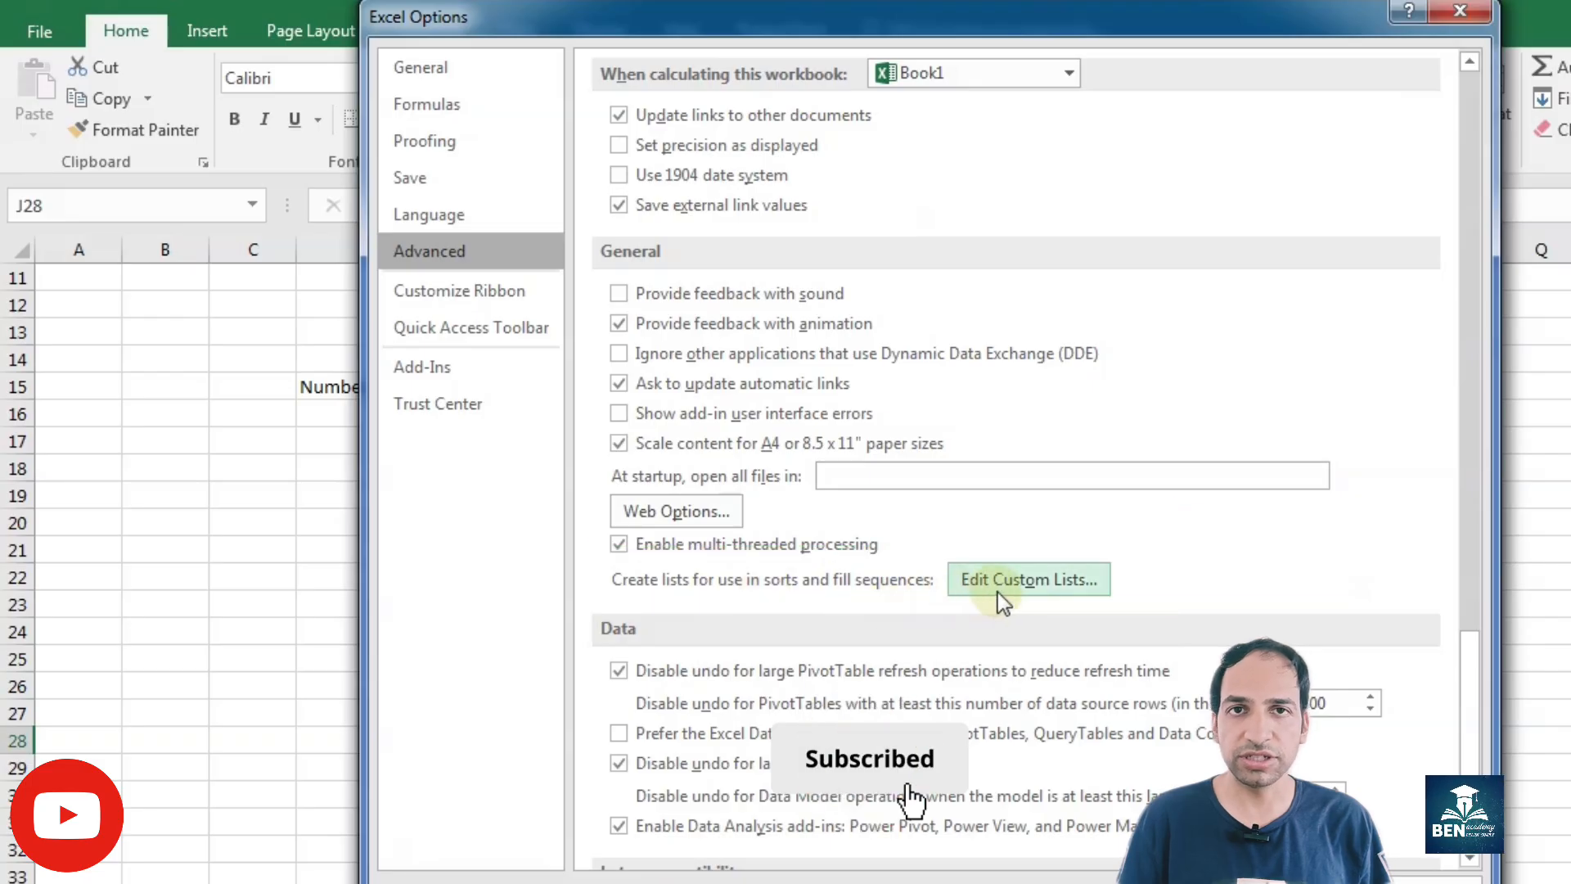
click(1058, 598)
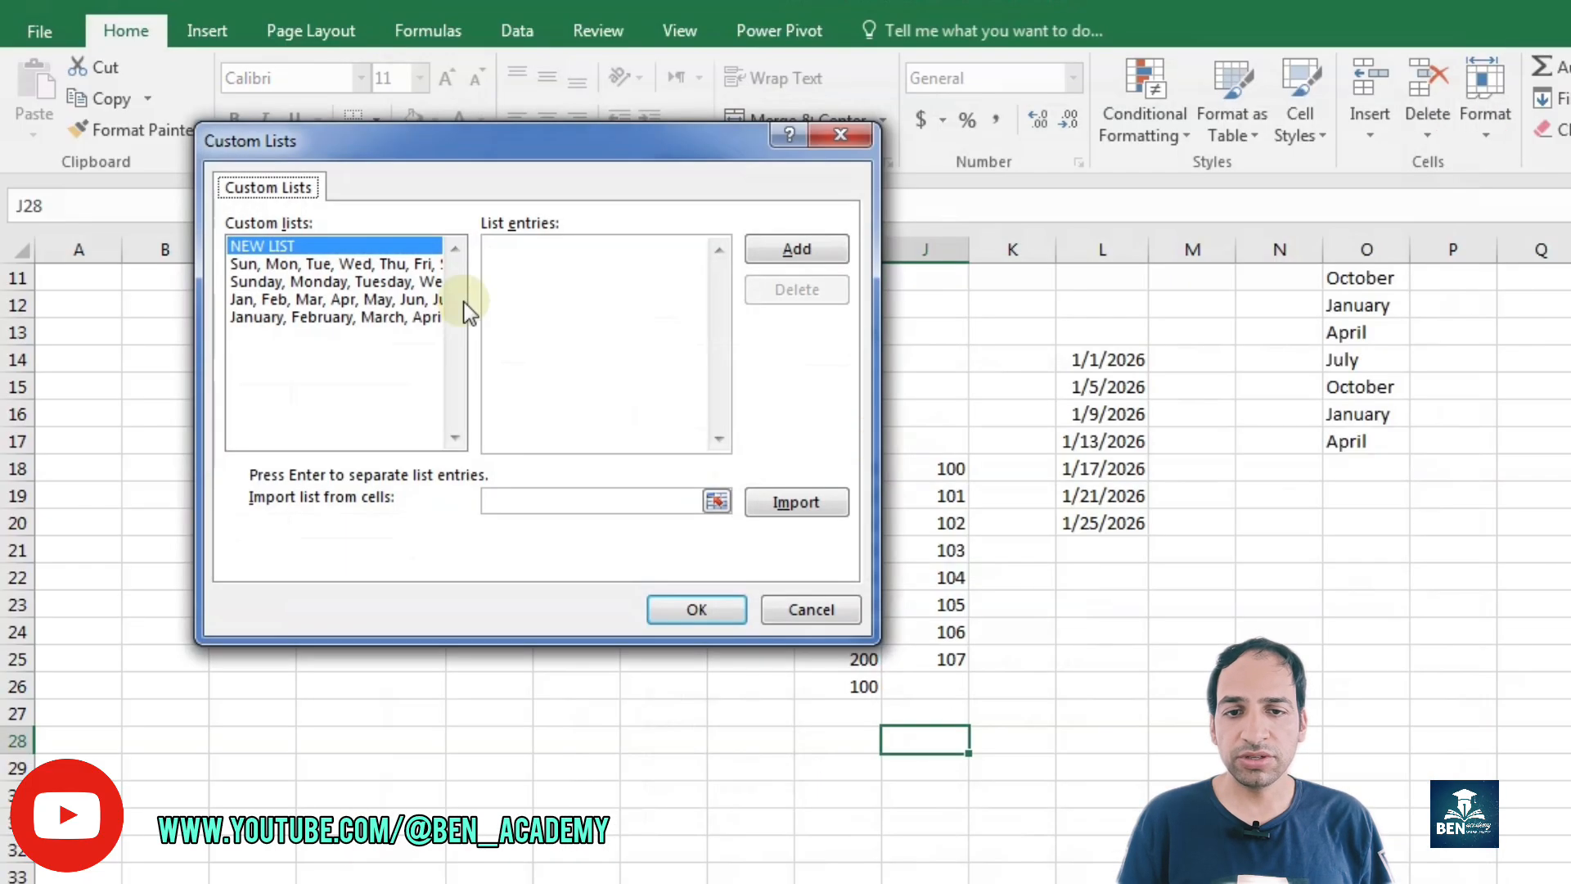
click(602, 248)
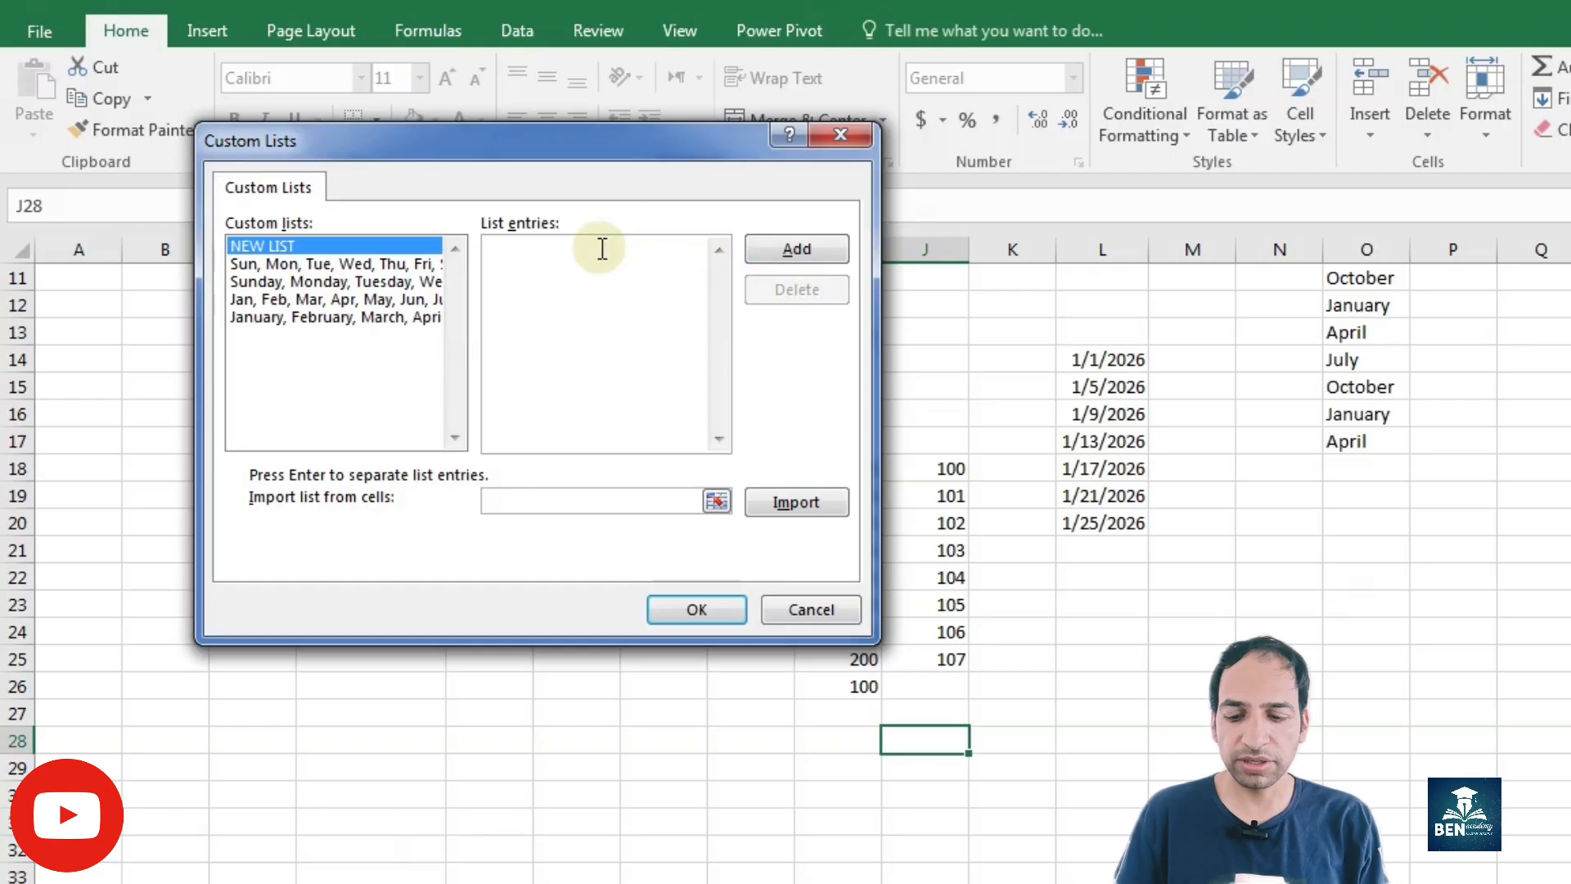
text(Low, M)
text(ediu)
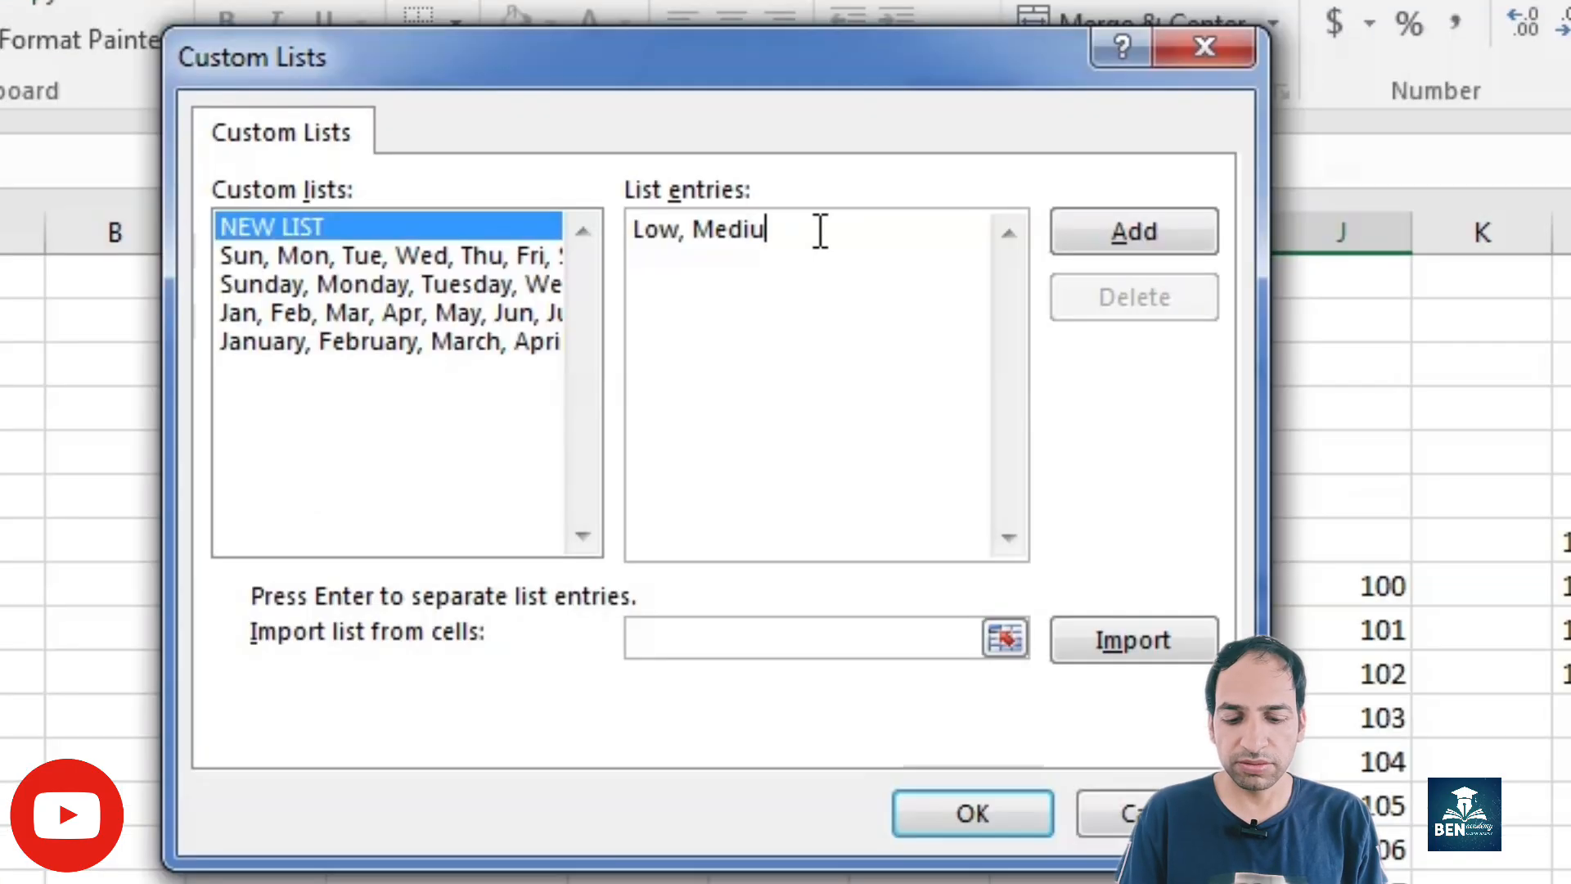
text(m, High)
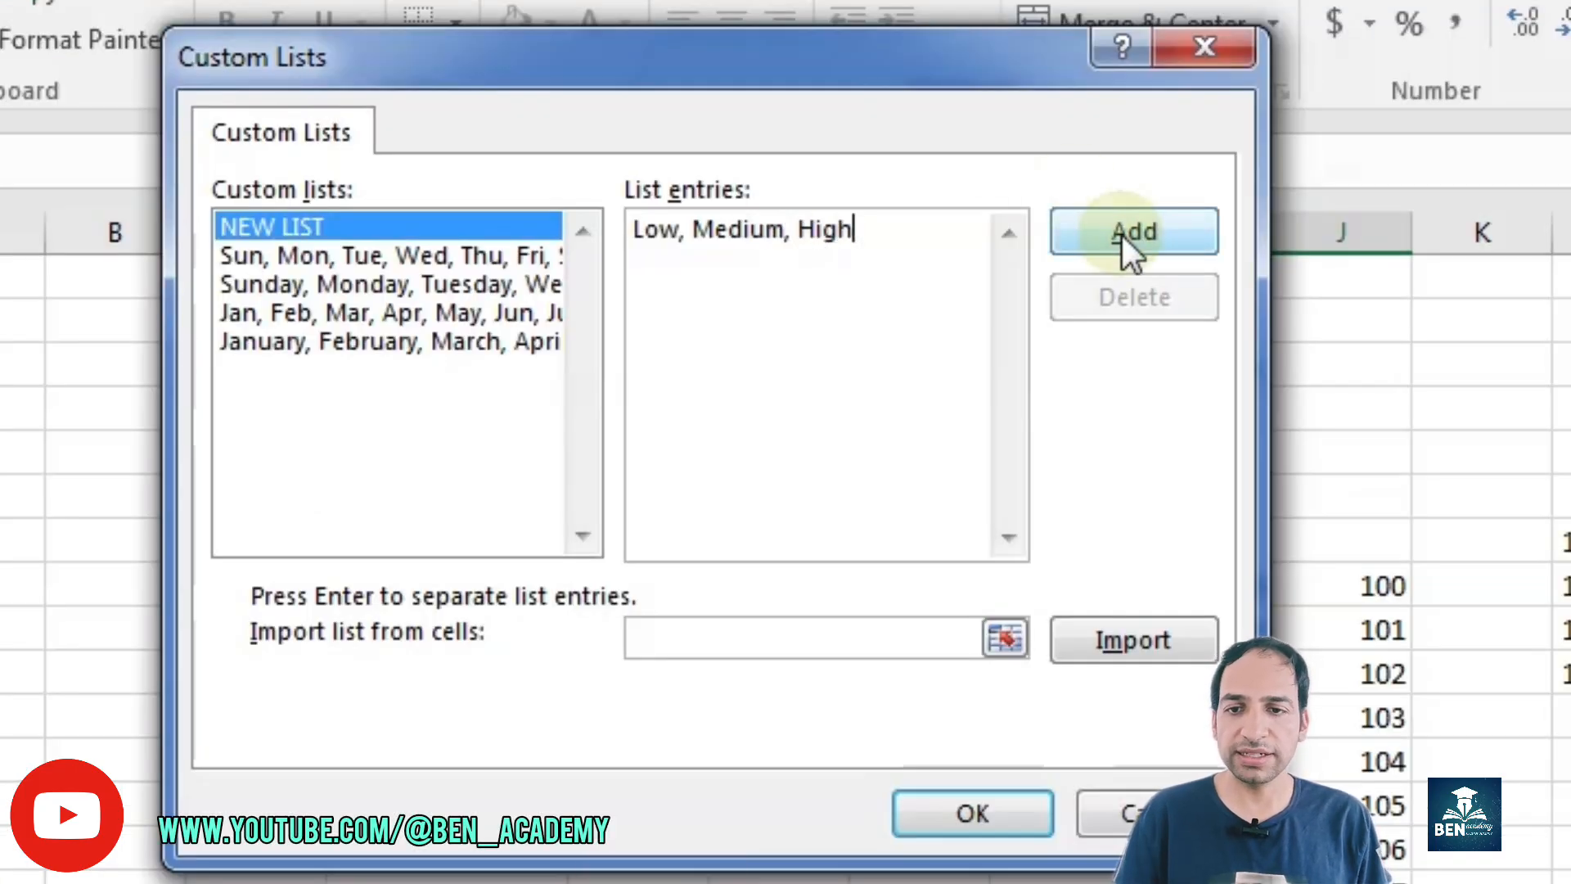
click(1126, 234)
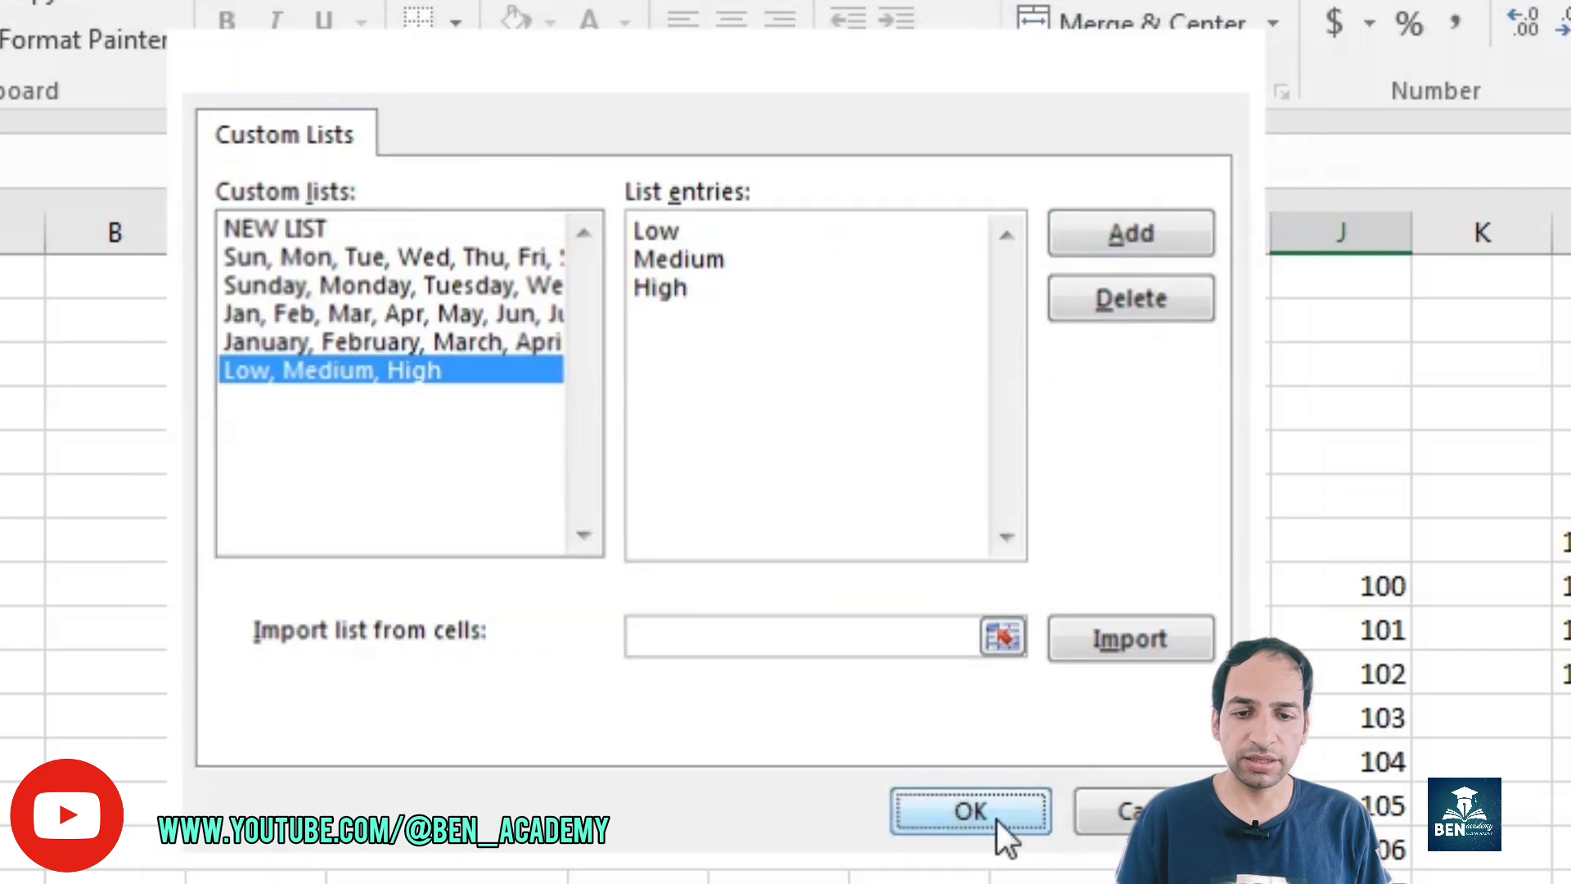
click(995, 819)
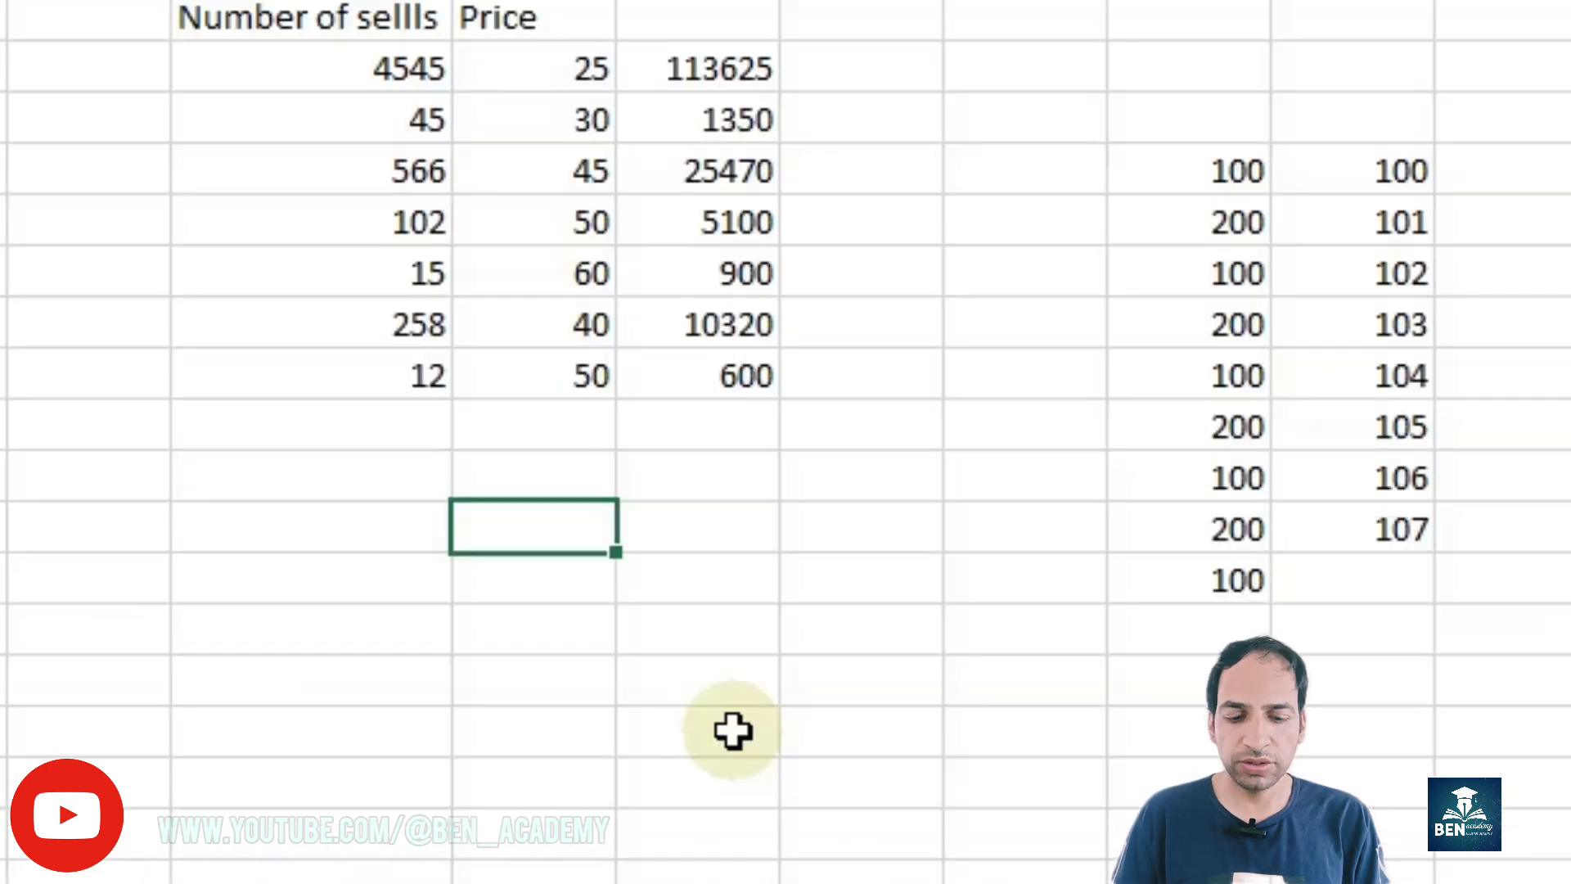
Step: Enter Low in E25 and fill the custom list down to E27
text(Low)
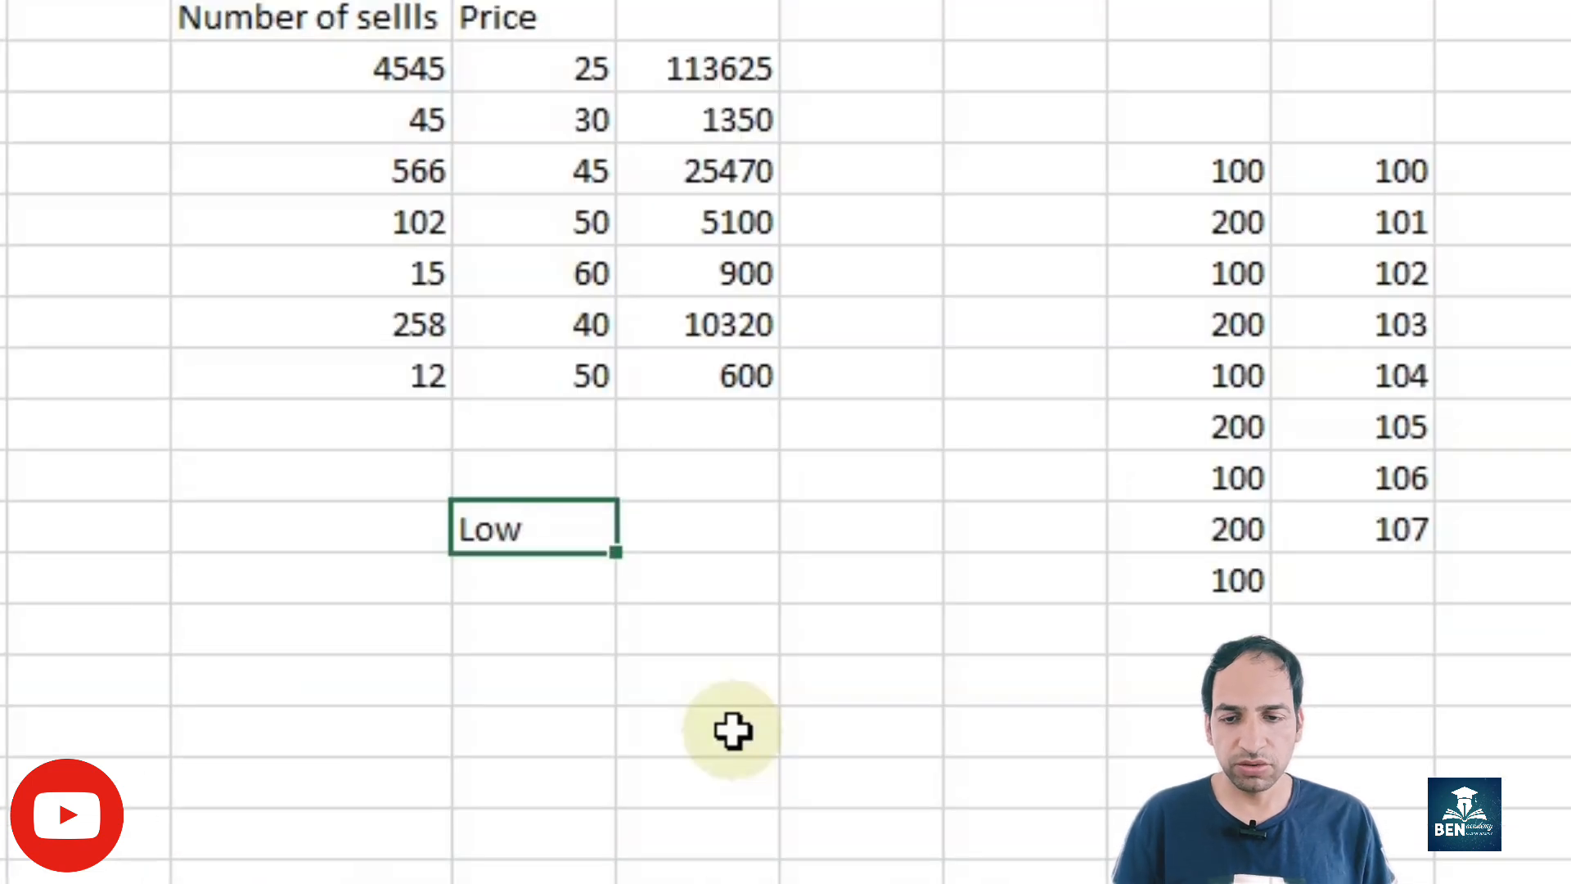
key(Return)
click(554, 507)
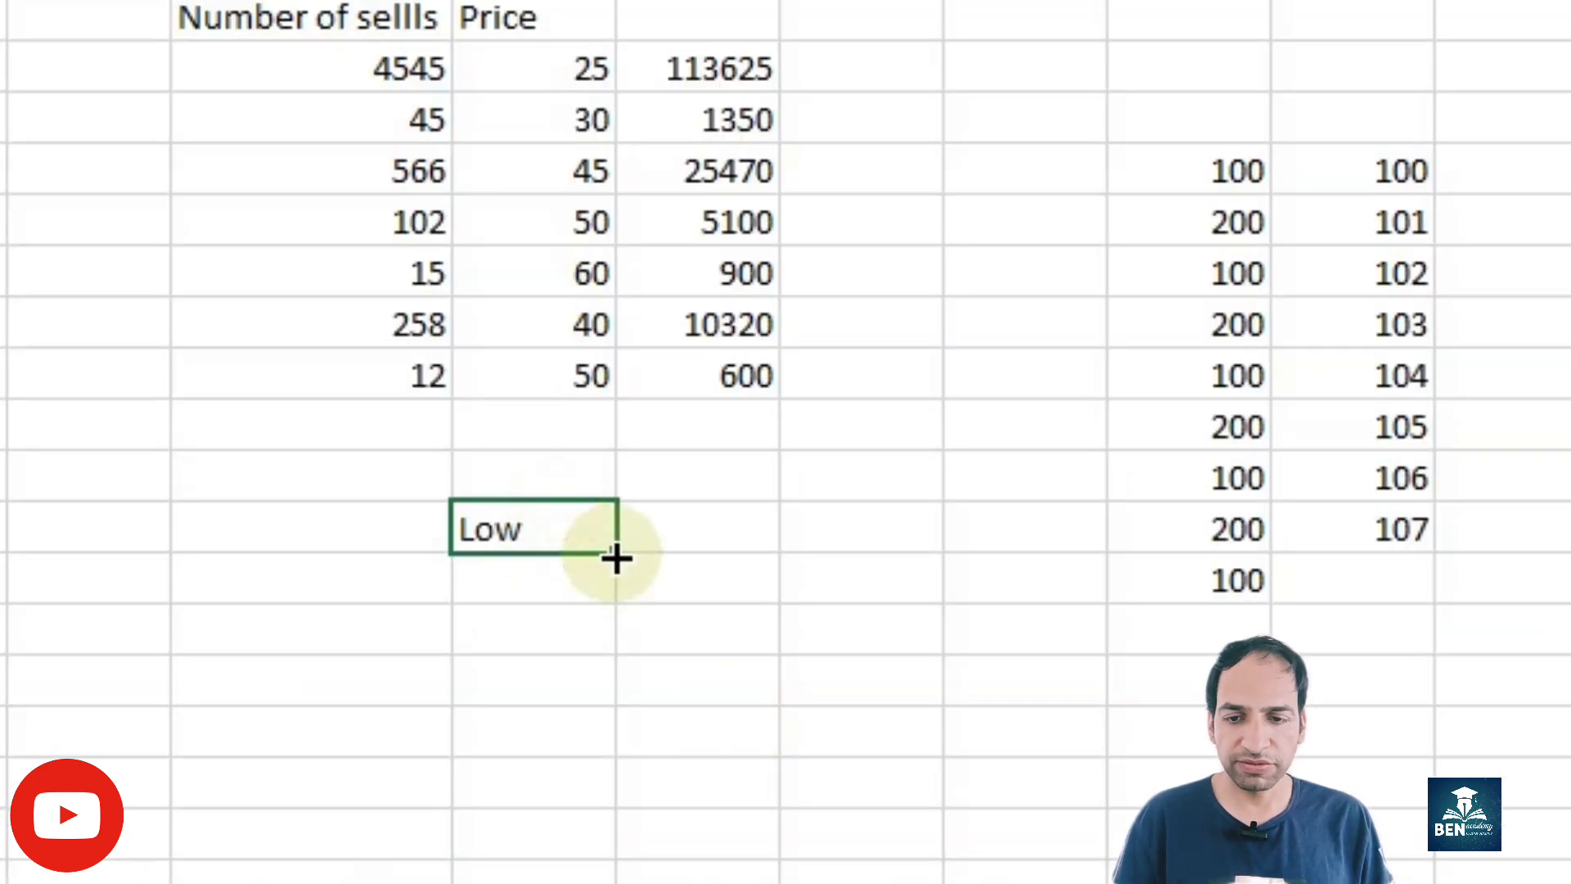
drag(617, 554, 616, 651)
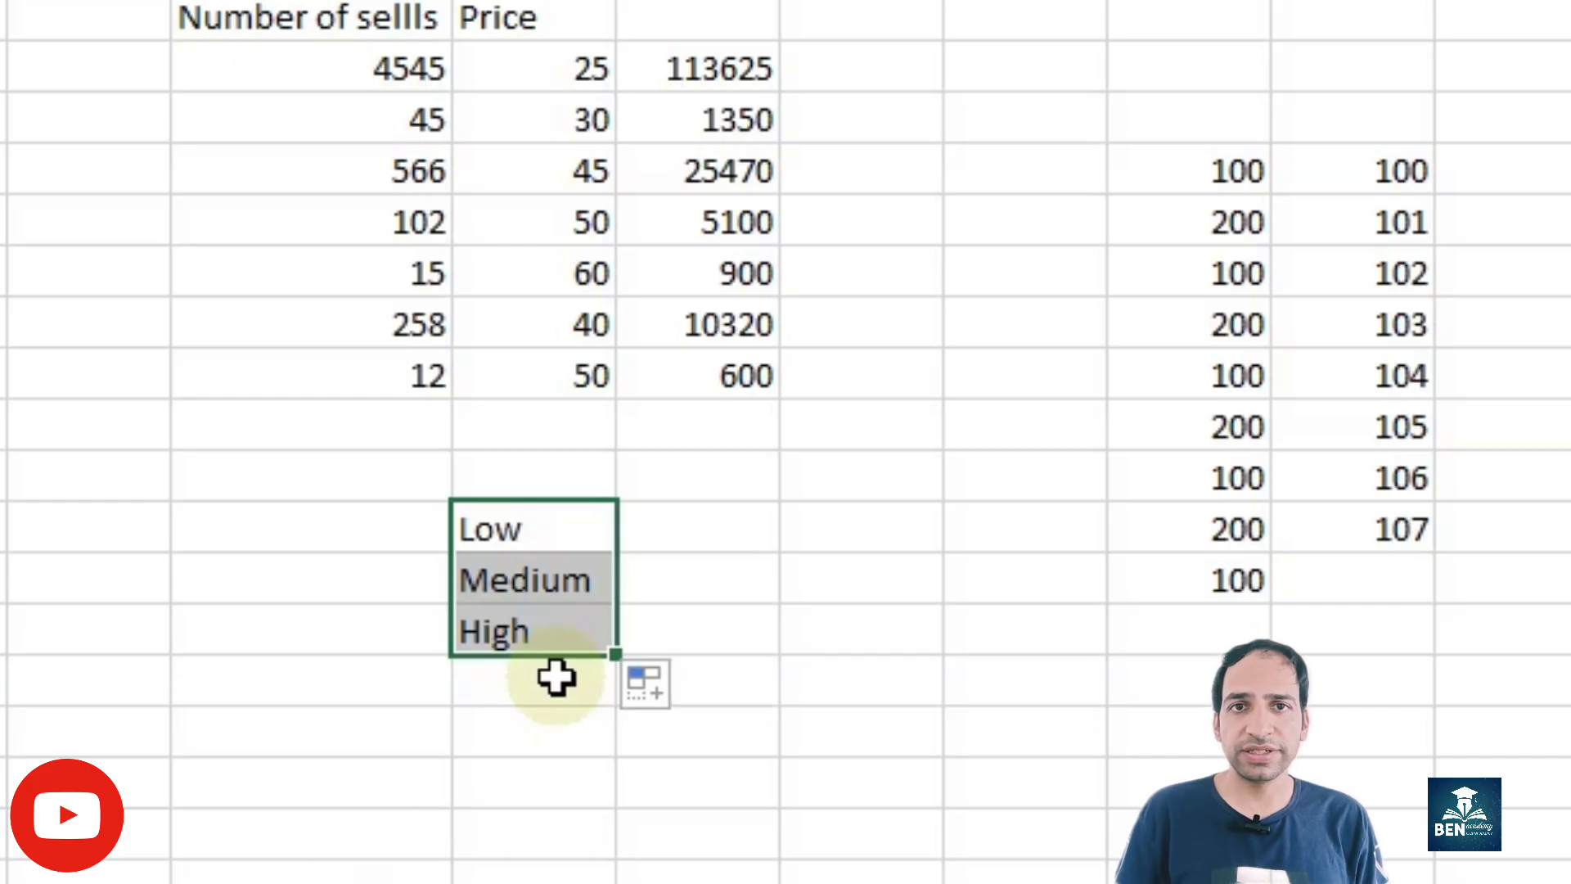
click(947, 730)
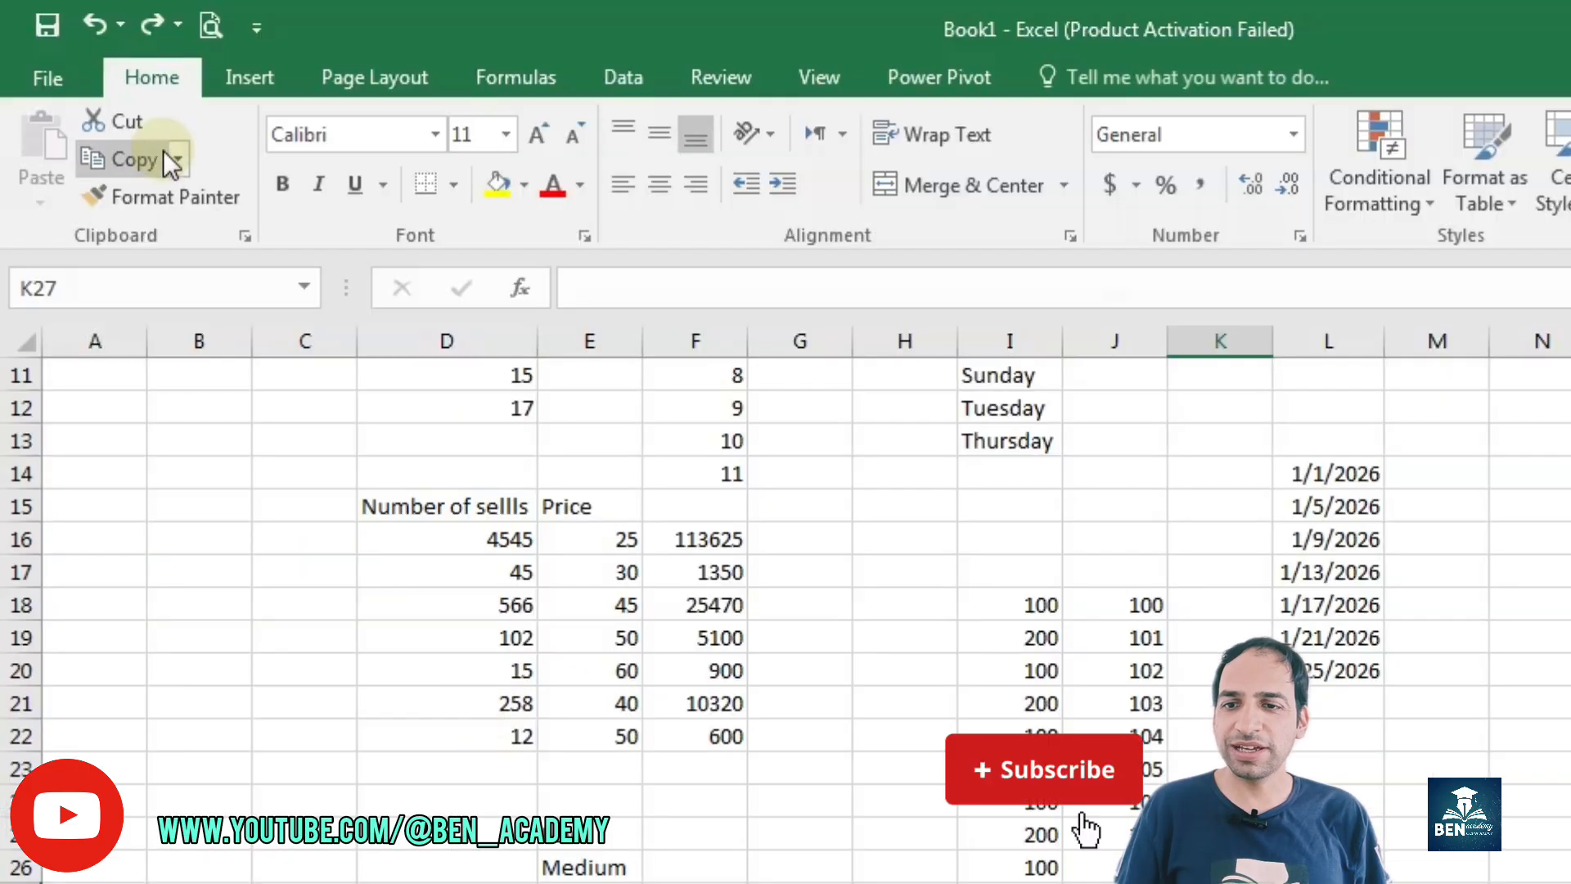
Step: Disable the fill handle and cell drag-and-drop in the advanced Excel options
click(48, 77)
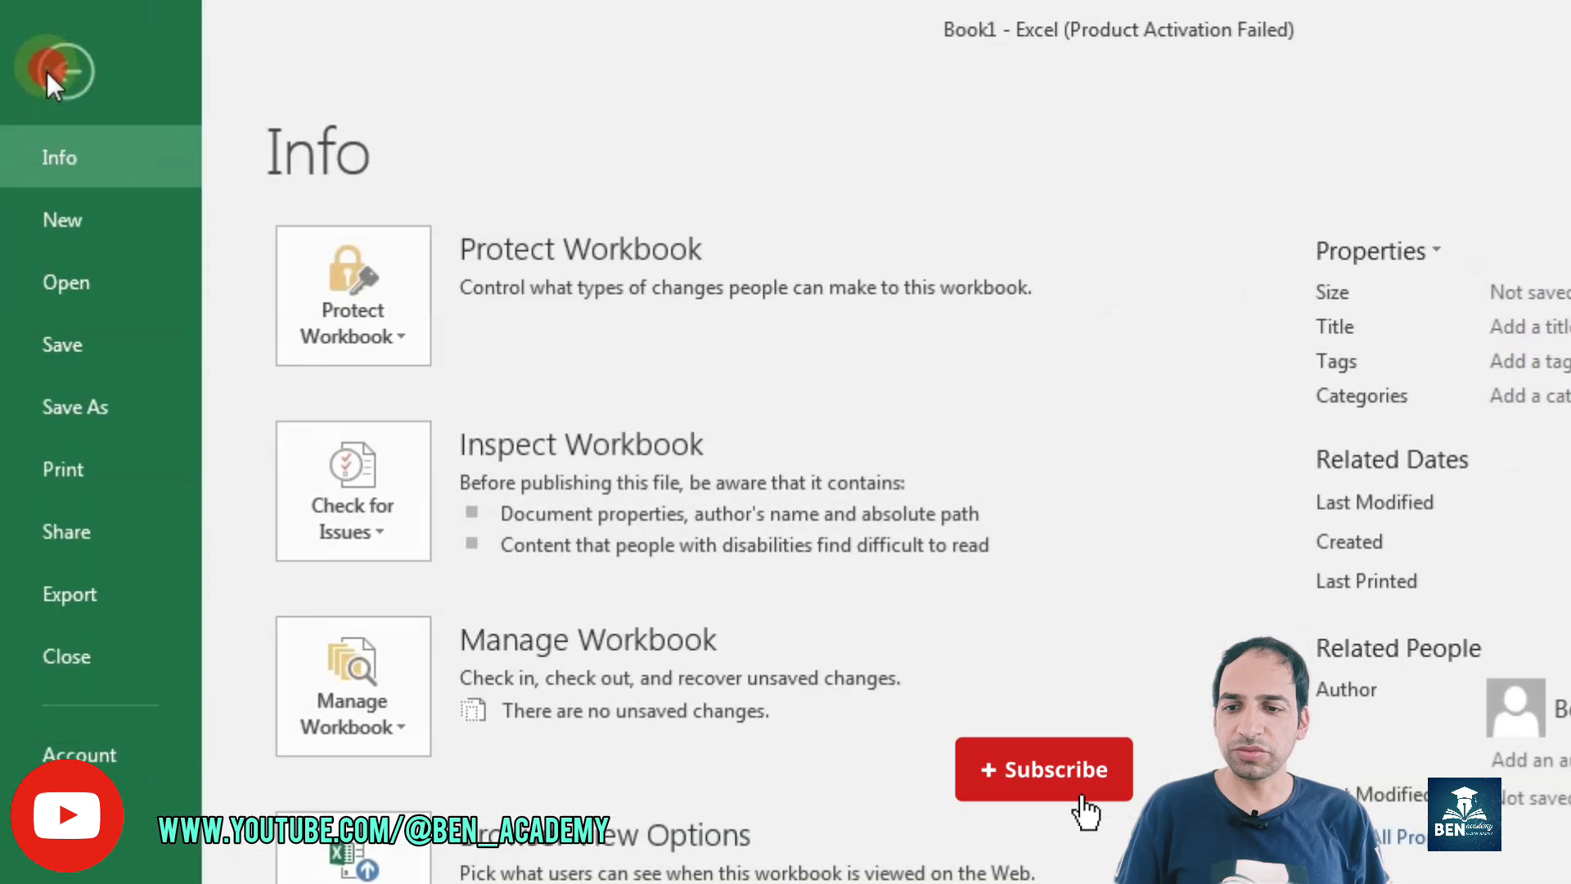
click(135, 845)
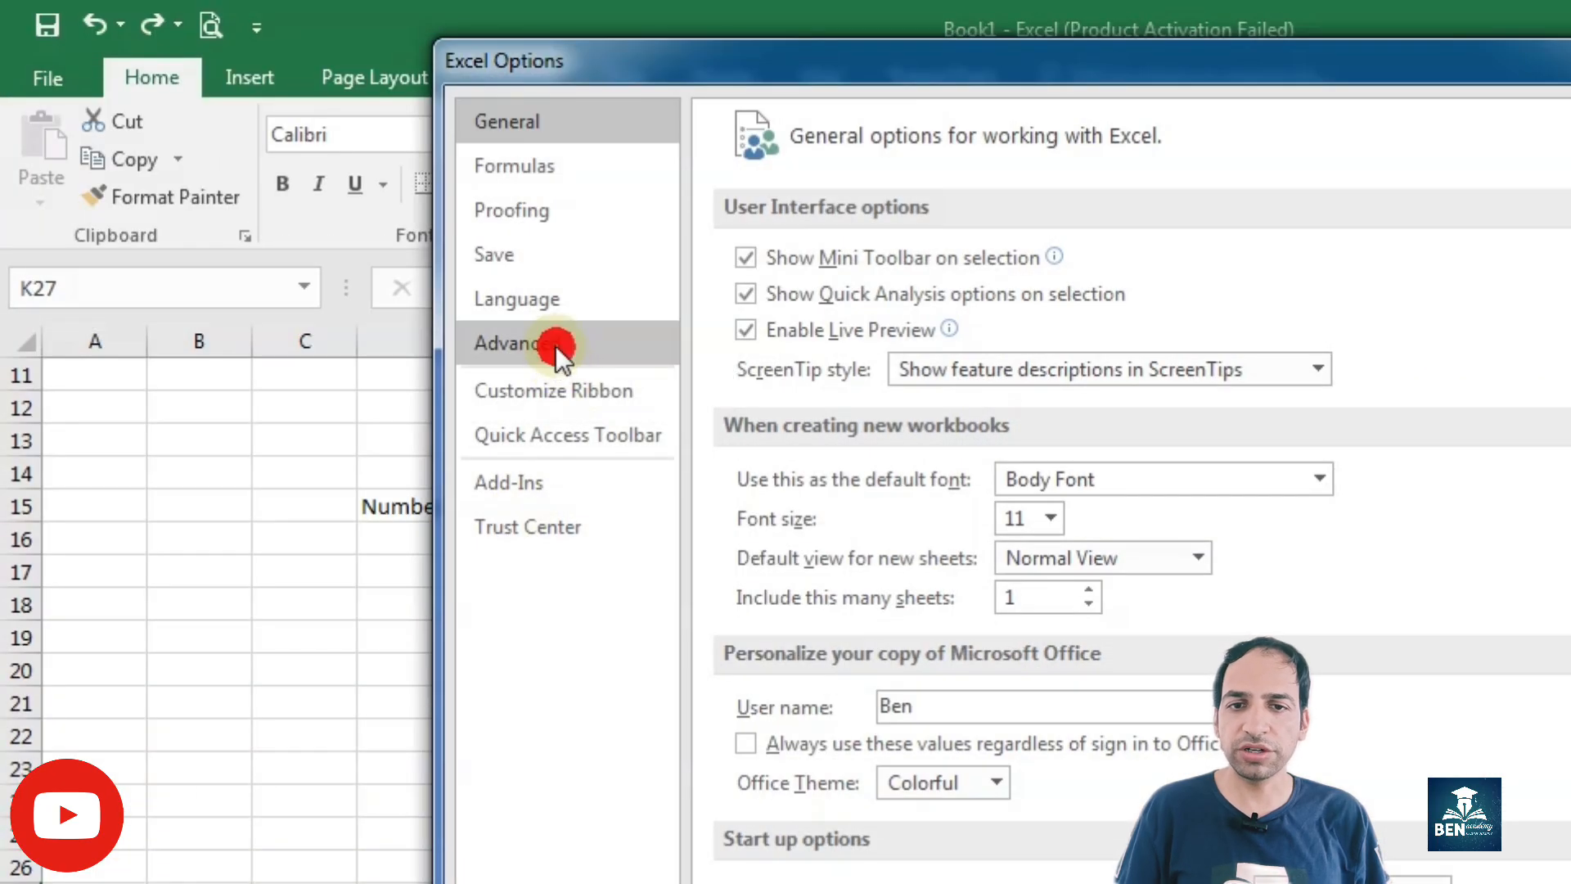
click(556, 345)
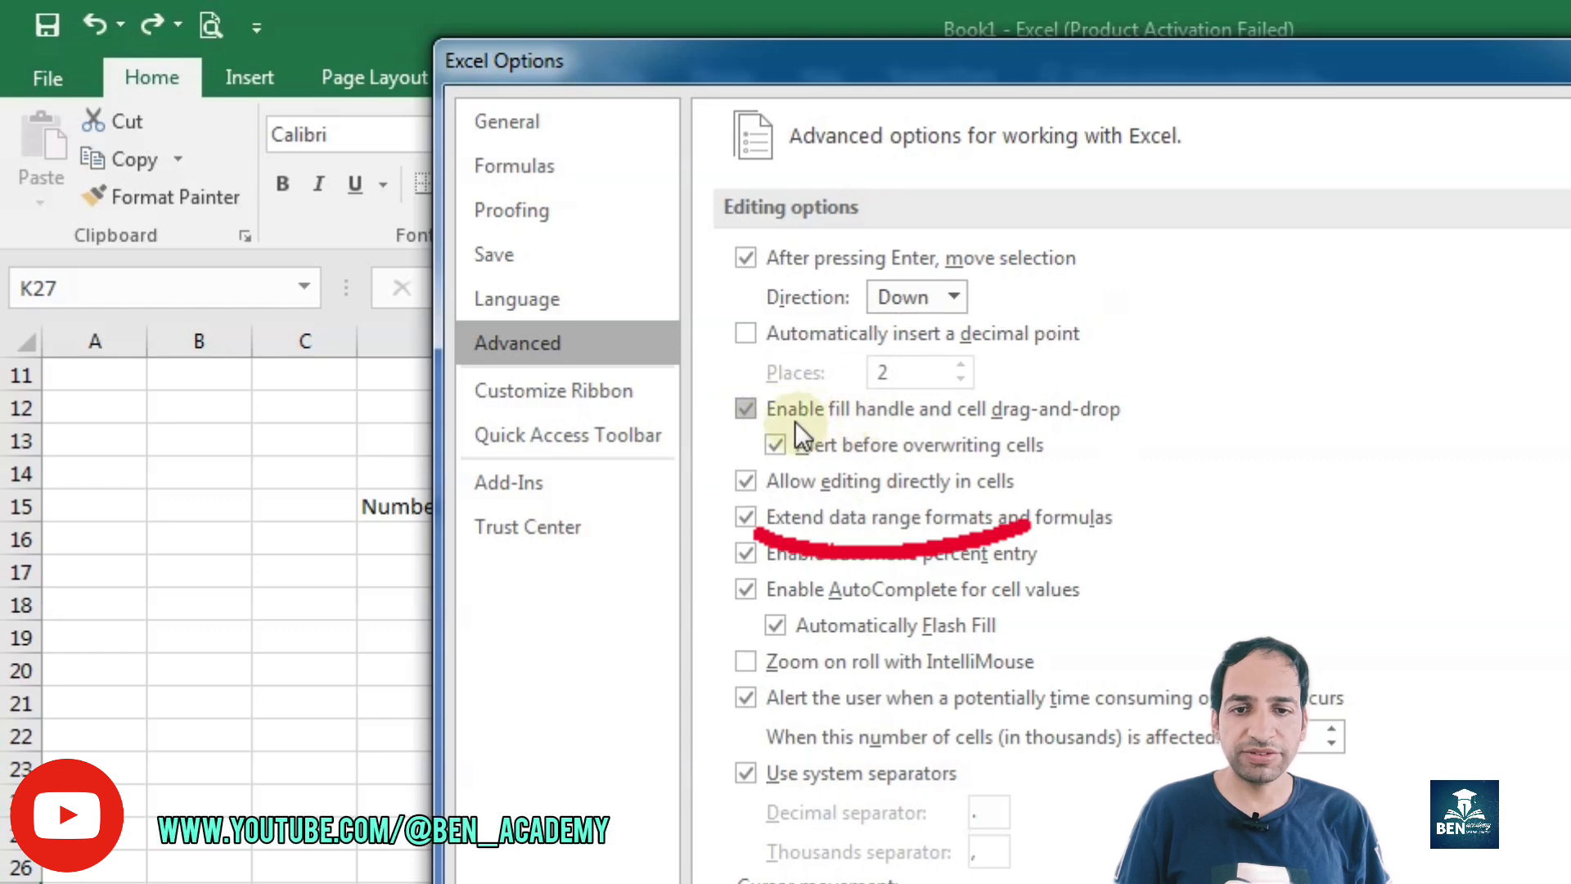
click(905, 421)
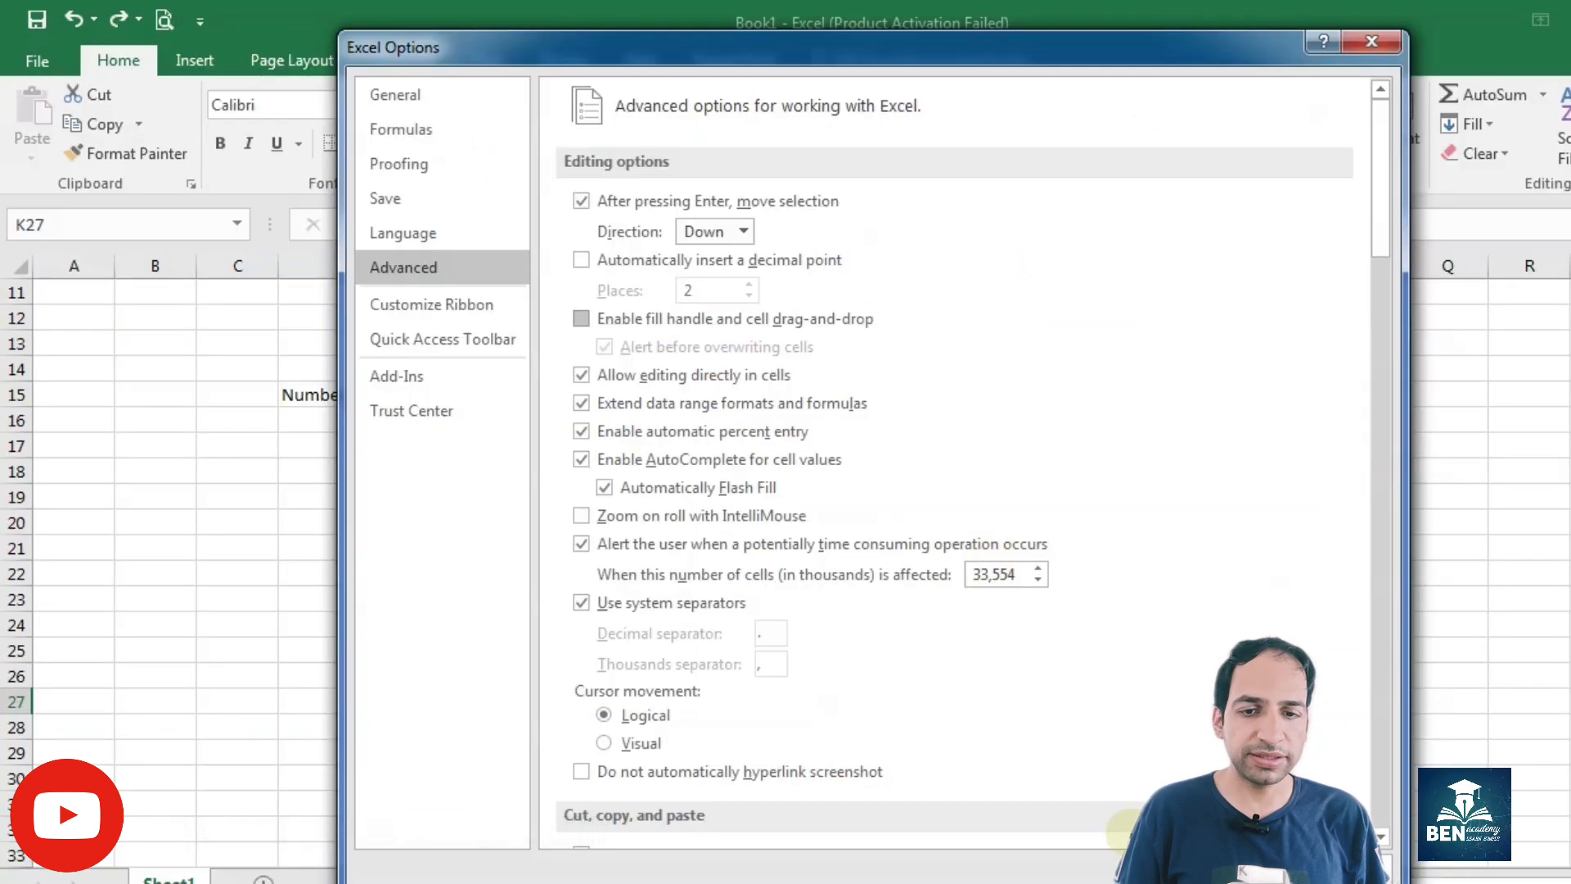
click(1239, 870)
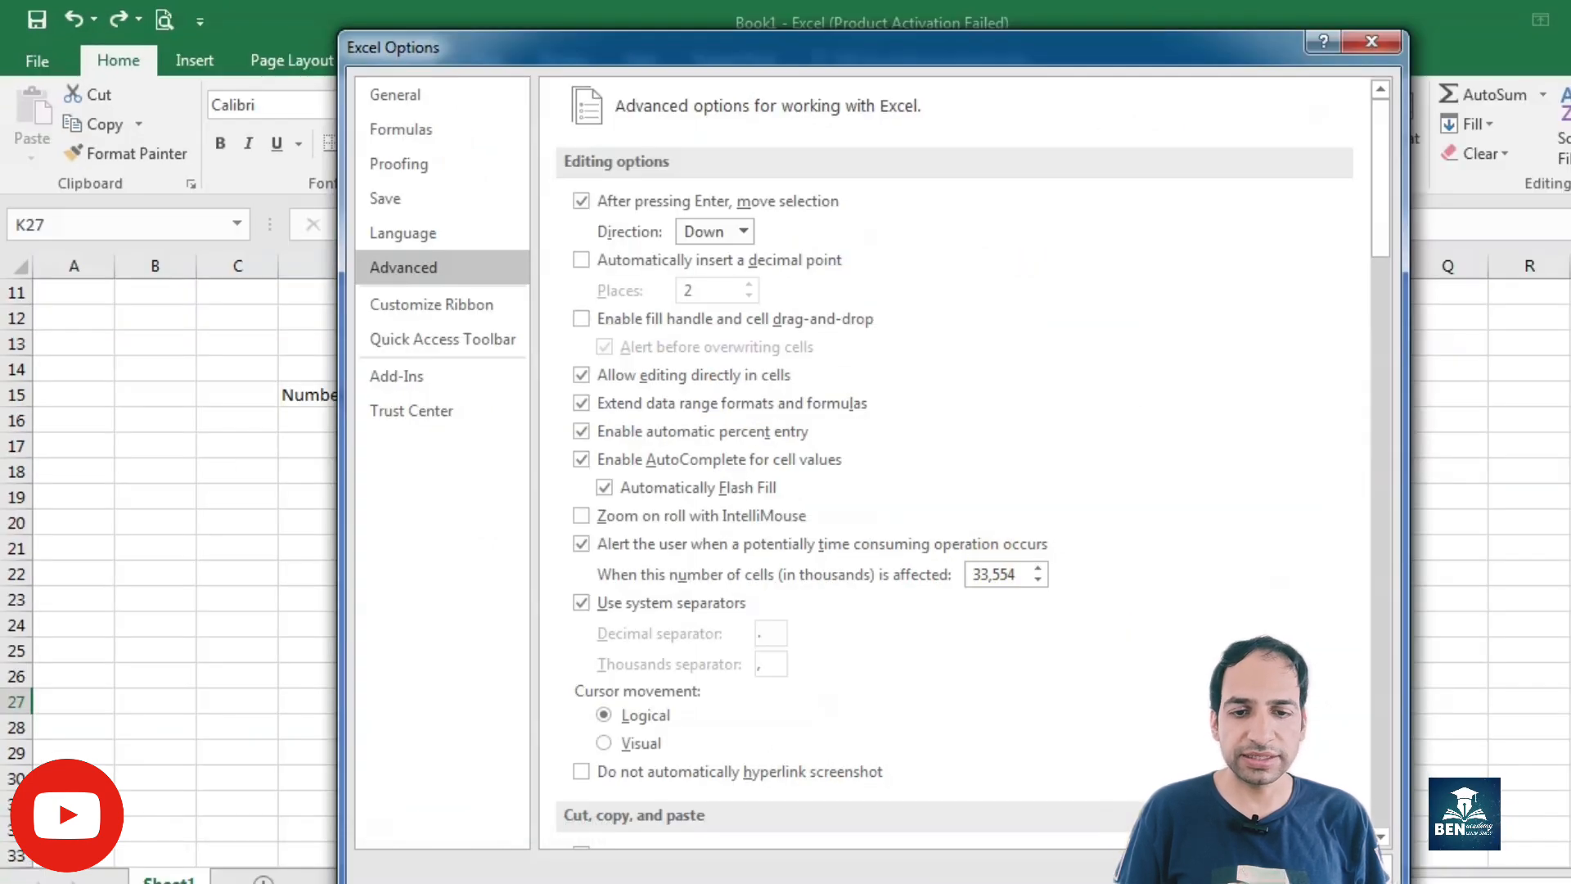
Step: Select J23:J25 to test for the fill handle, and re-enable the fill handle and cell drag-and-drop in the advanced options
drag(1051, 779, 892, 605)
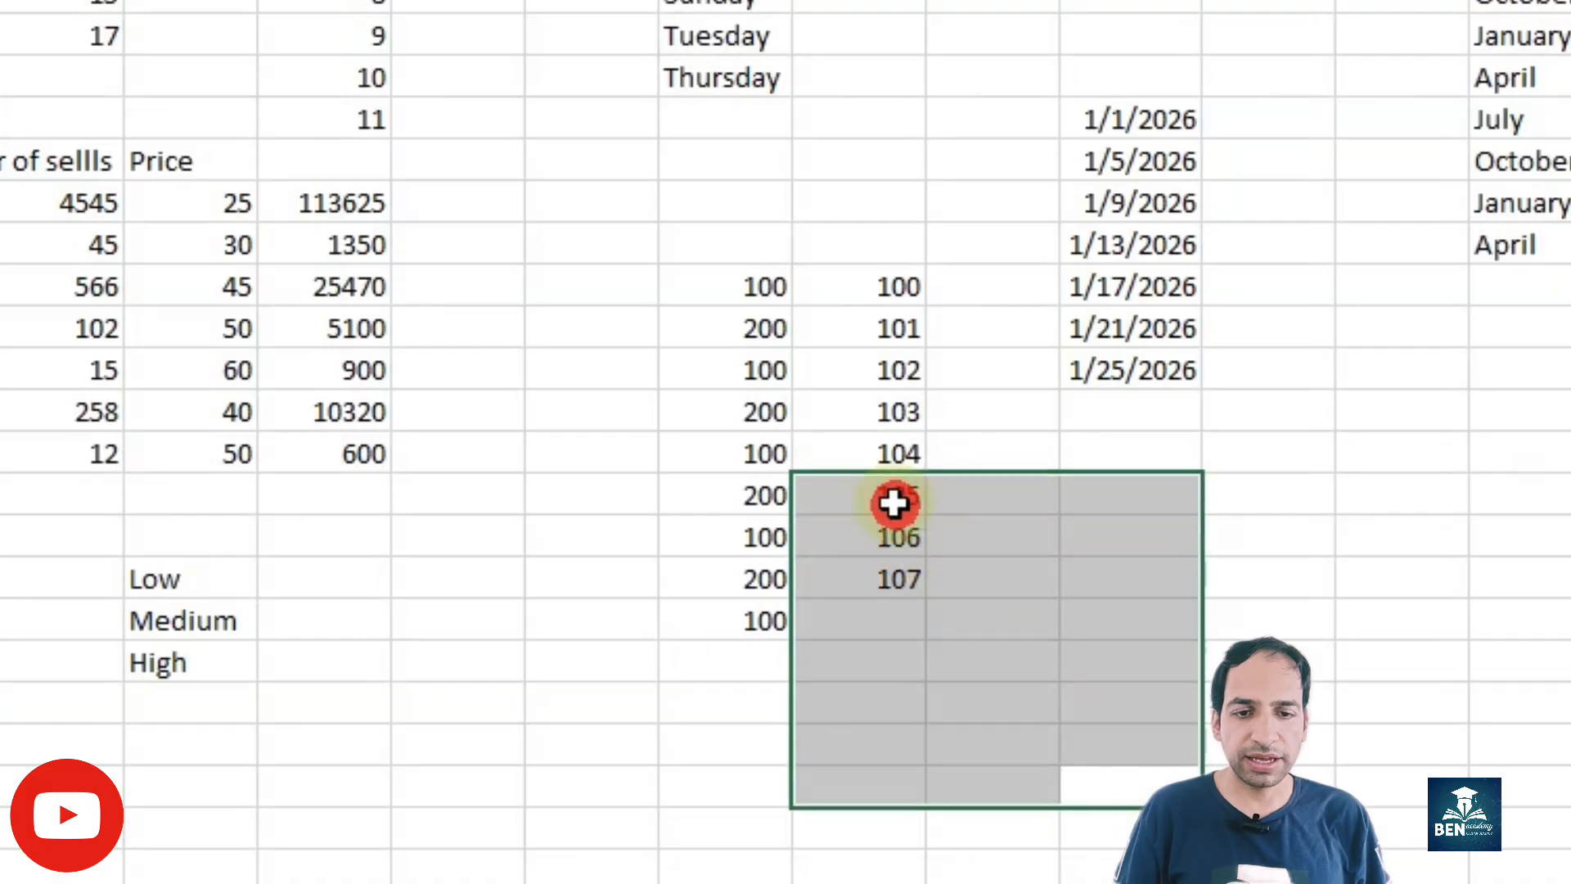
drag(894, 503, 891, 575)
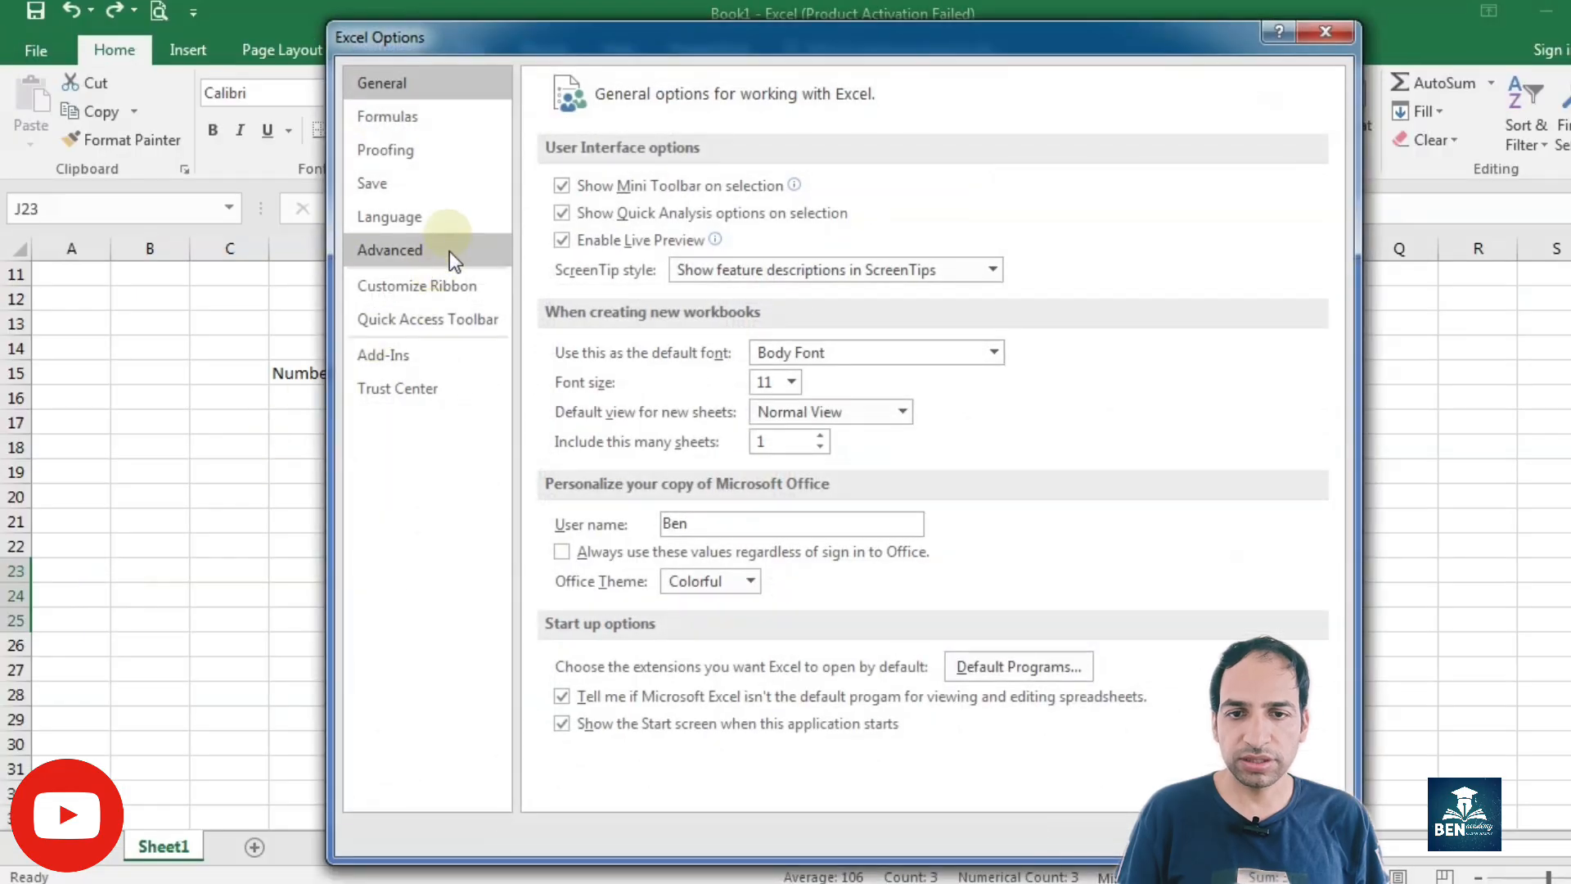
click(450, 254)
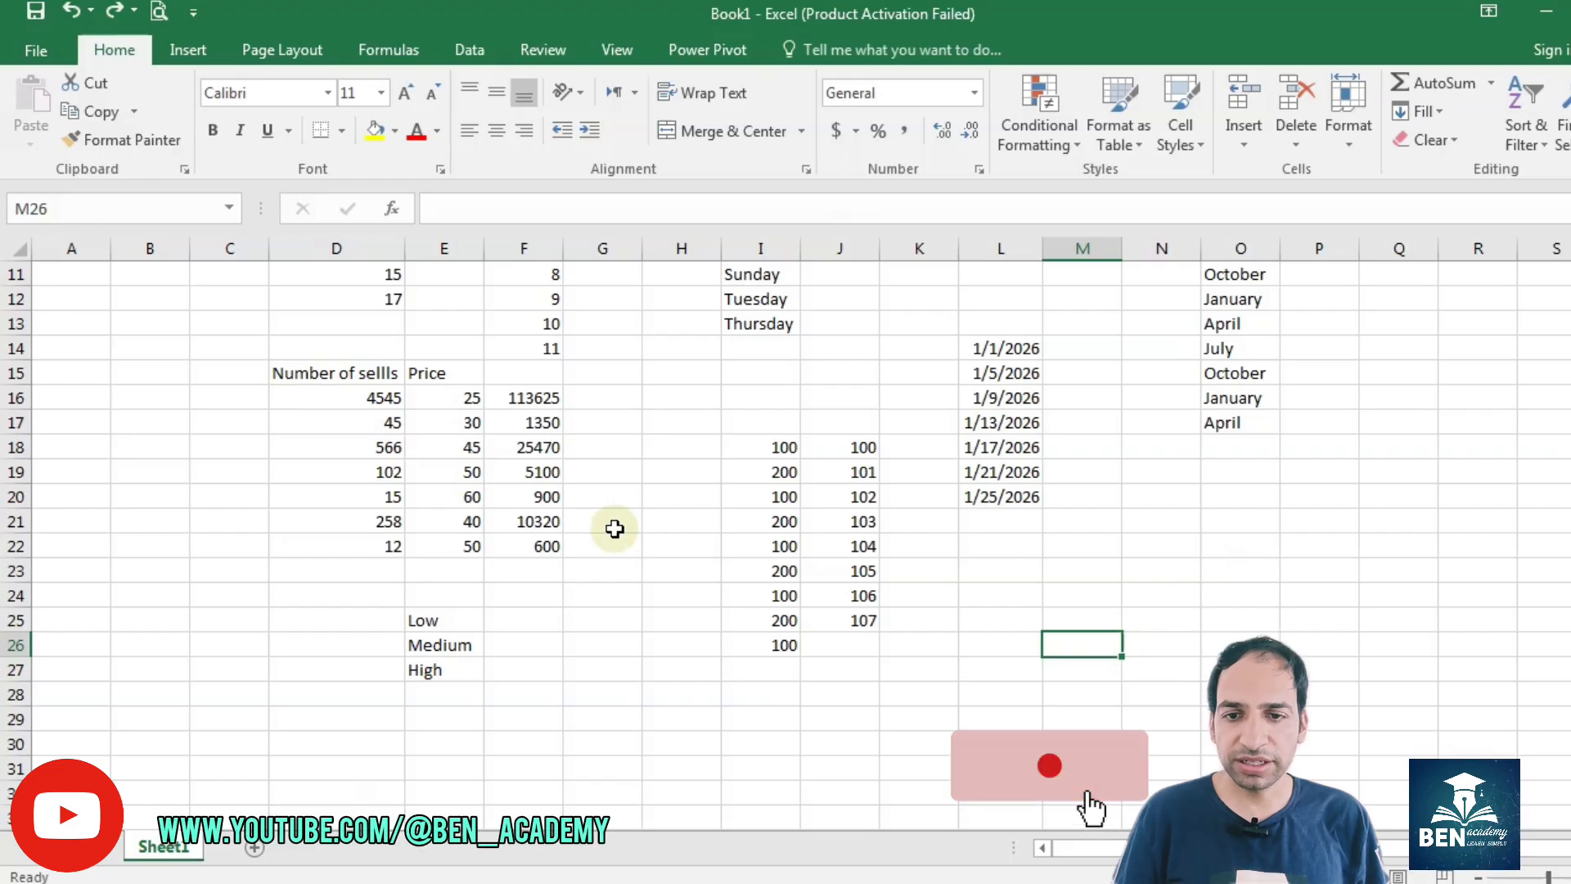
Step: Clear F17:F22 and change F16's formula to absolute references, =$D$16*$E$16
drag(534, 421, 537, 541)
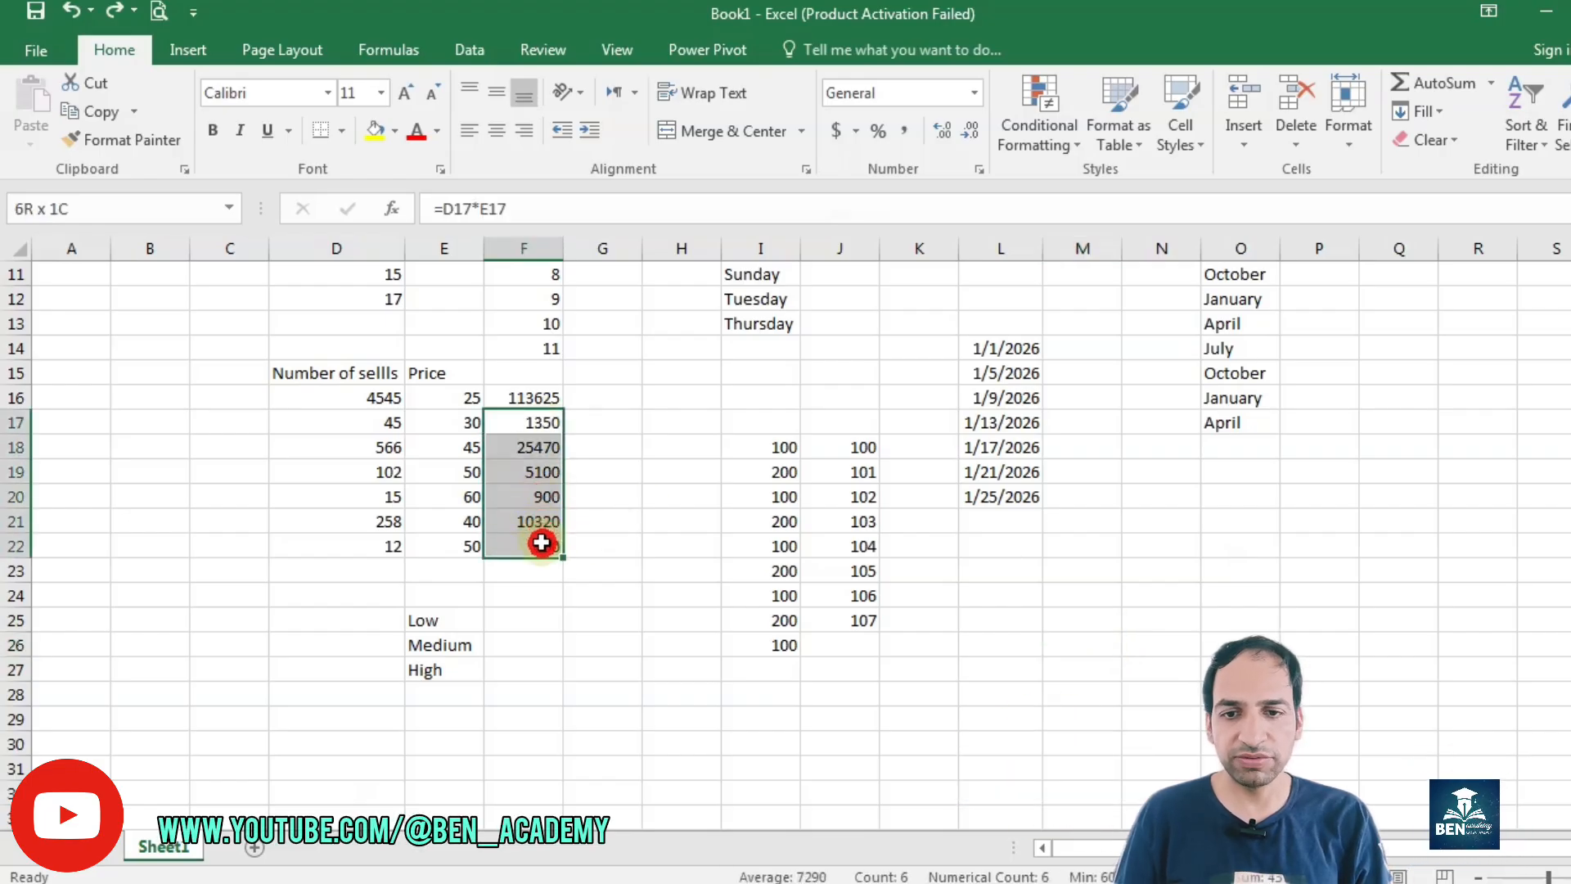
key(Delete)
click(527, 399)
double_click(528, 400)
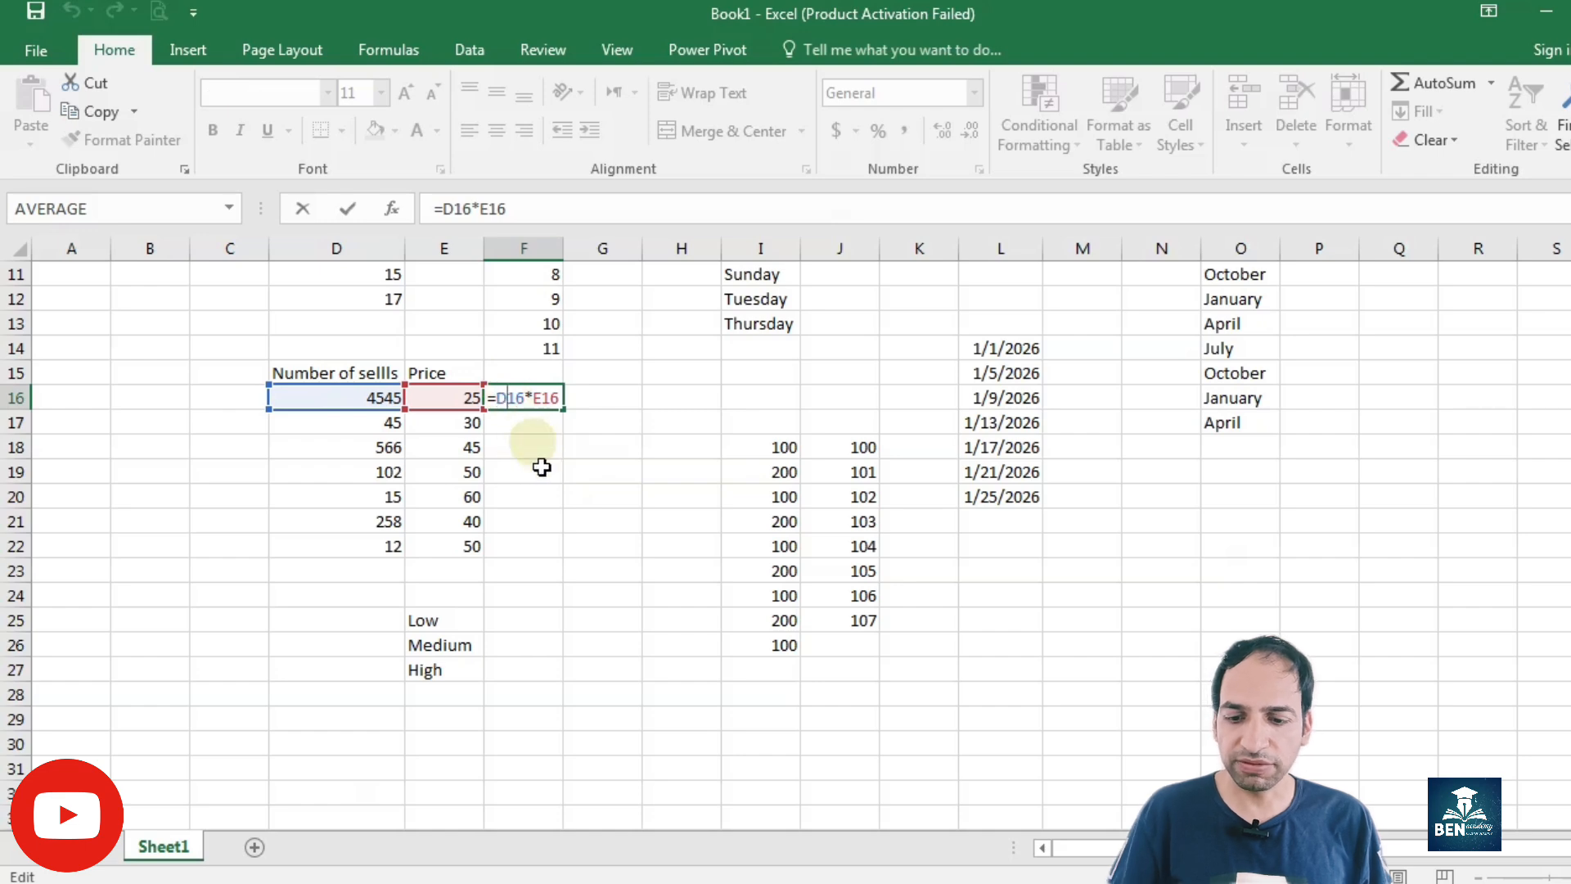
key(F4)
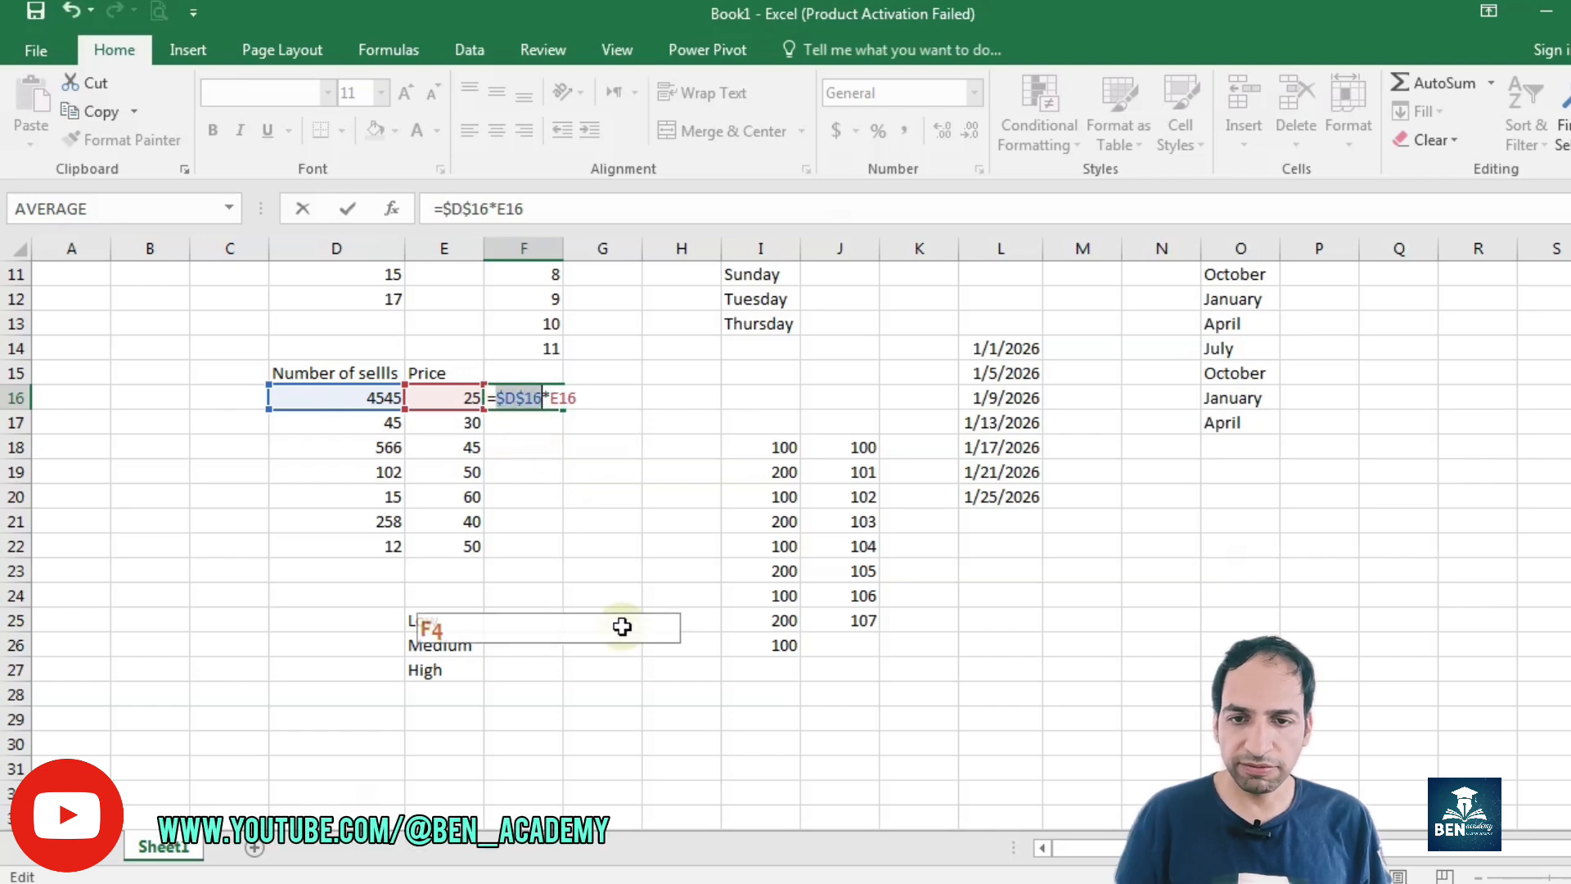
key(F4)
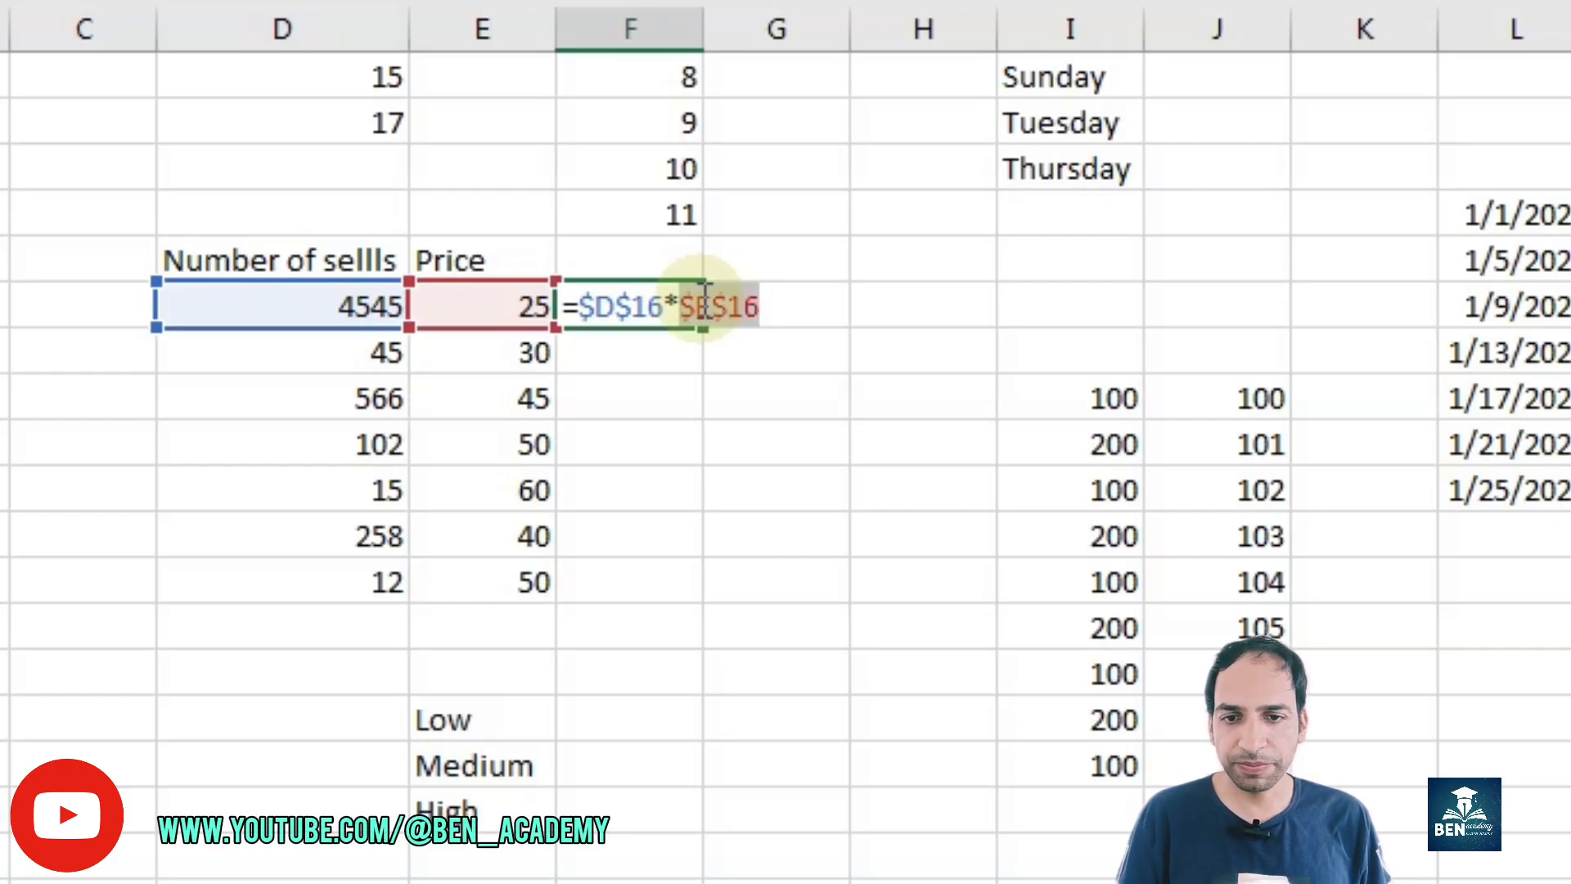
key(Return)
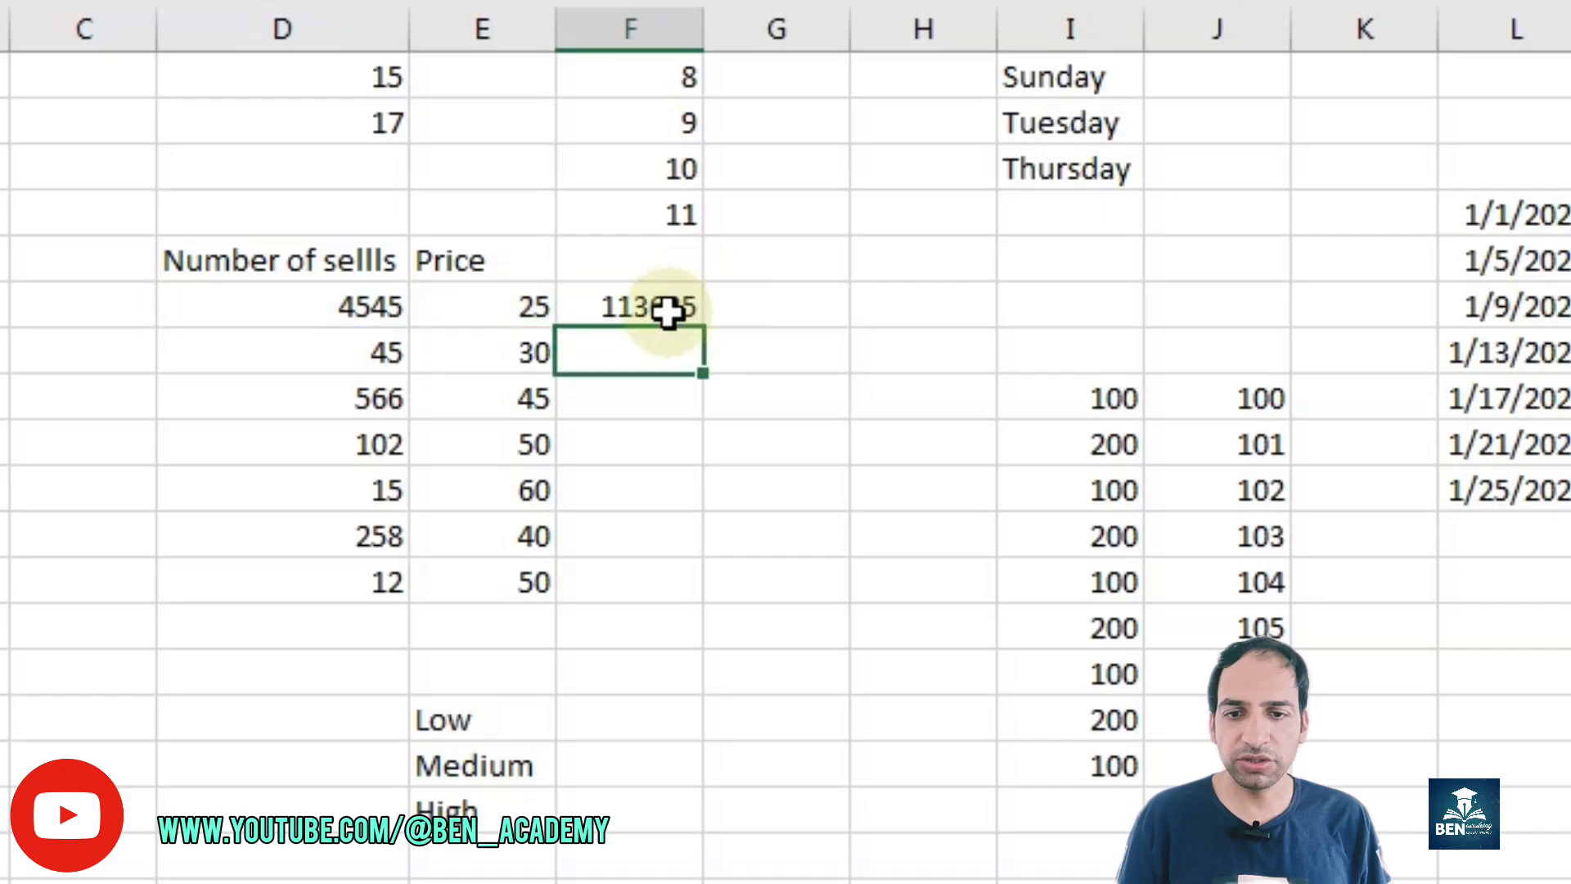
Step: Fill the absolute-reference formula from F16 down to F27 and inspect the copied formula in F18
click(687, 318)
double_click(701, 328)
click(631, 352)
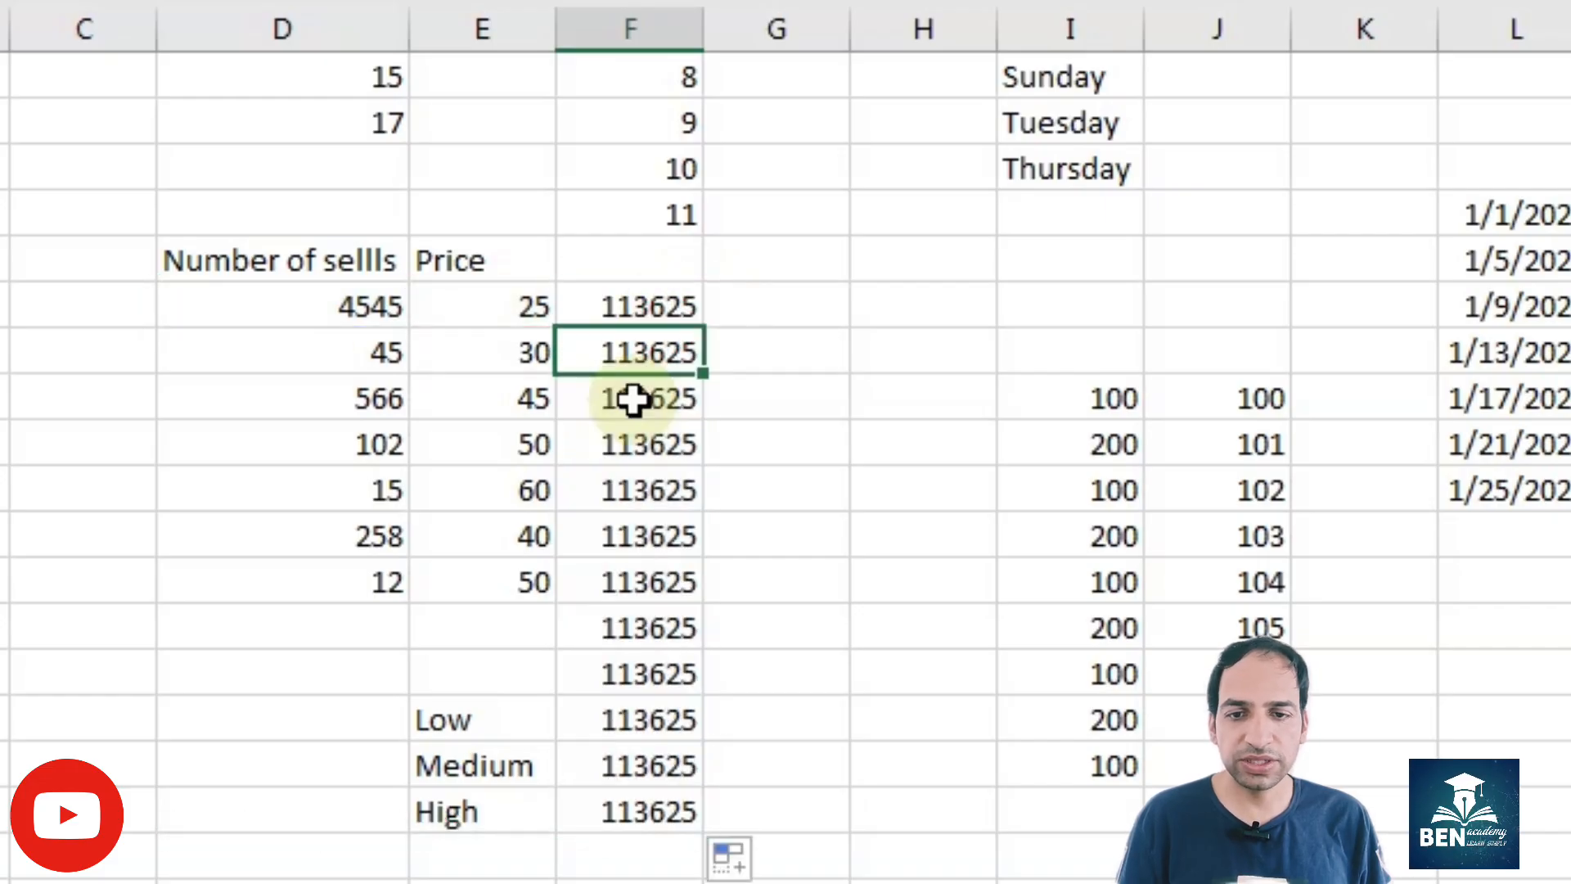
click(630, 397)
double_click(631, 398)
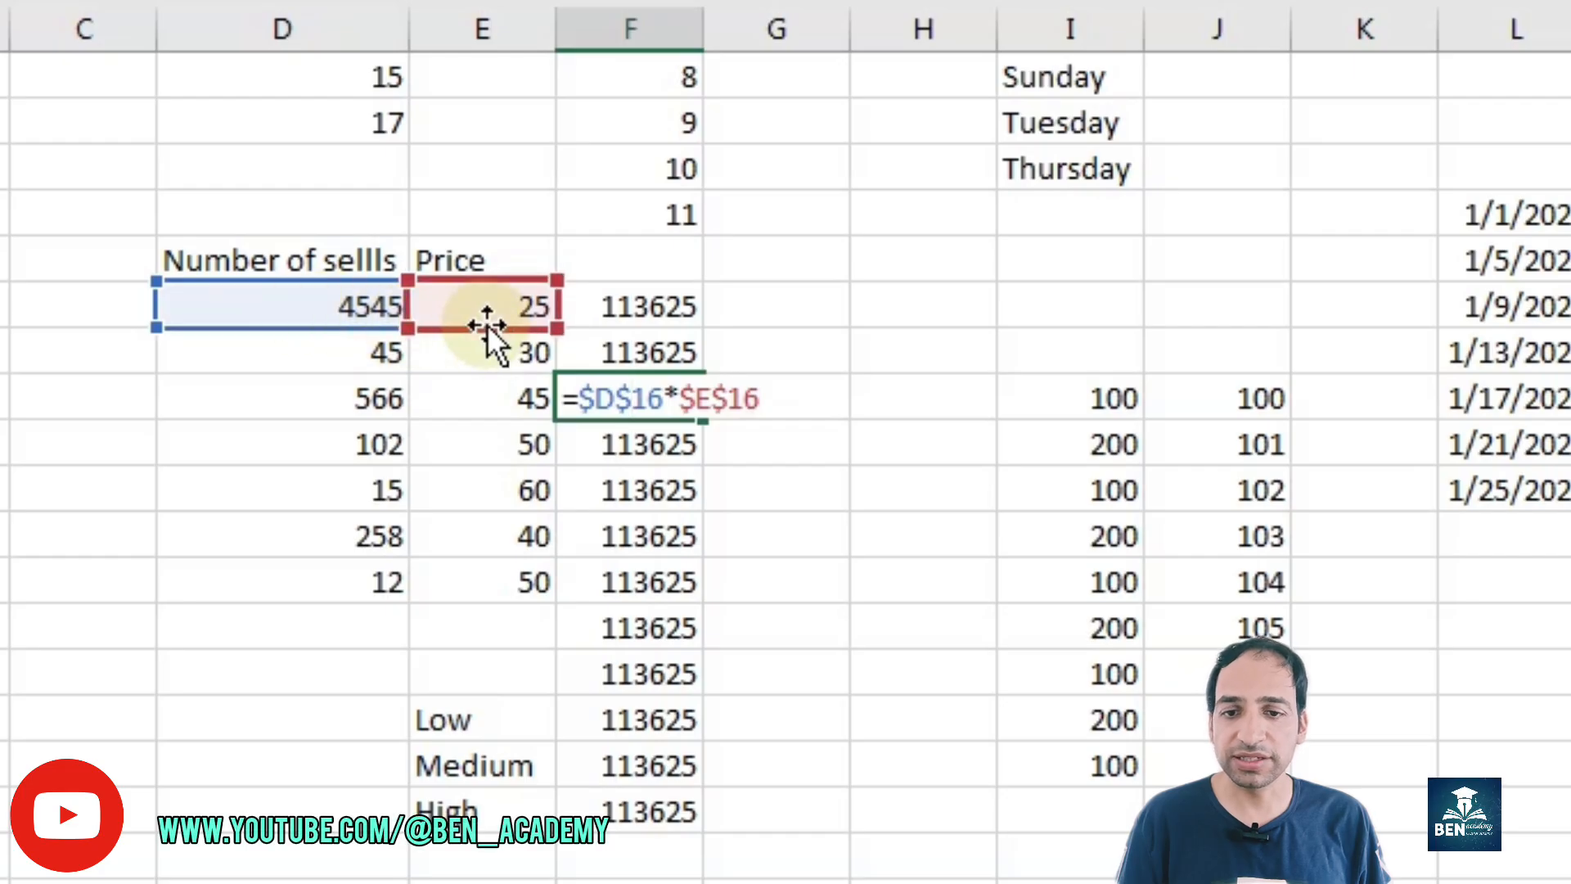
key(Return)
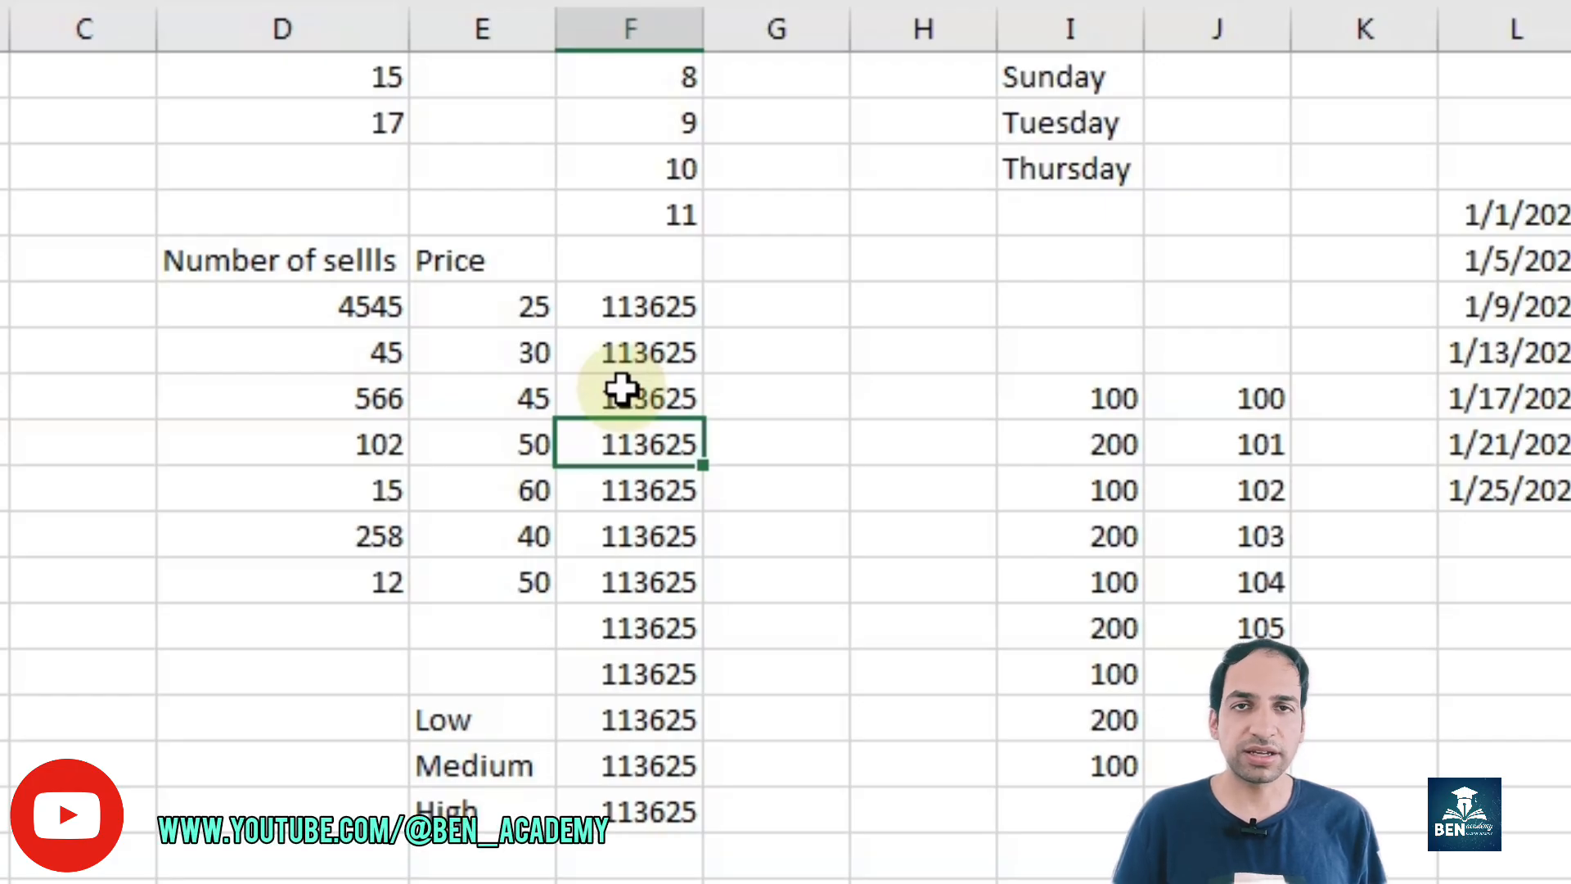
click(833, 746)
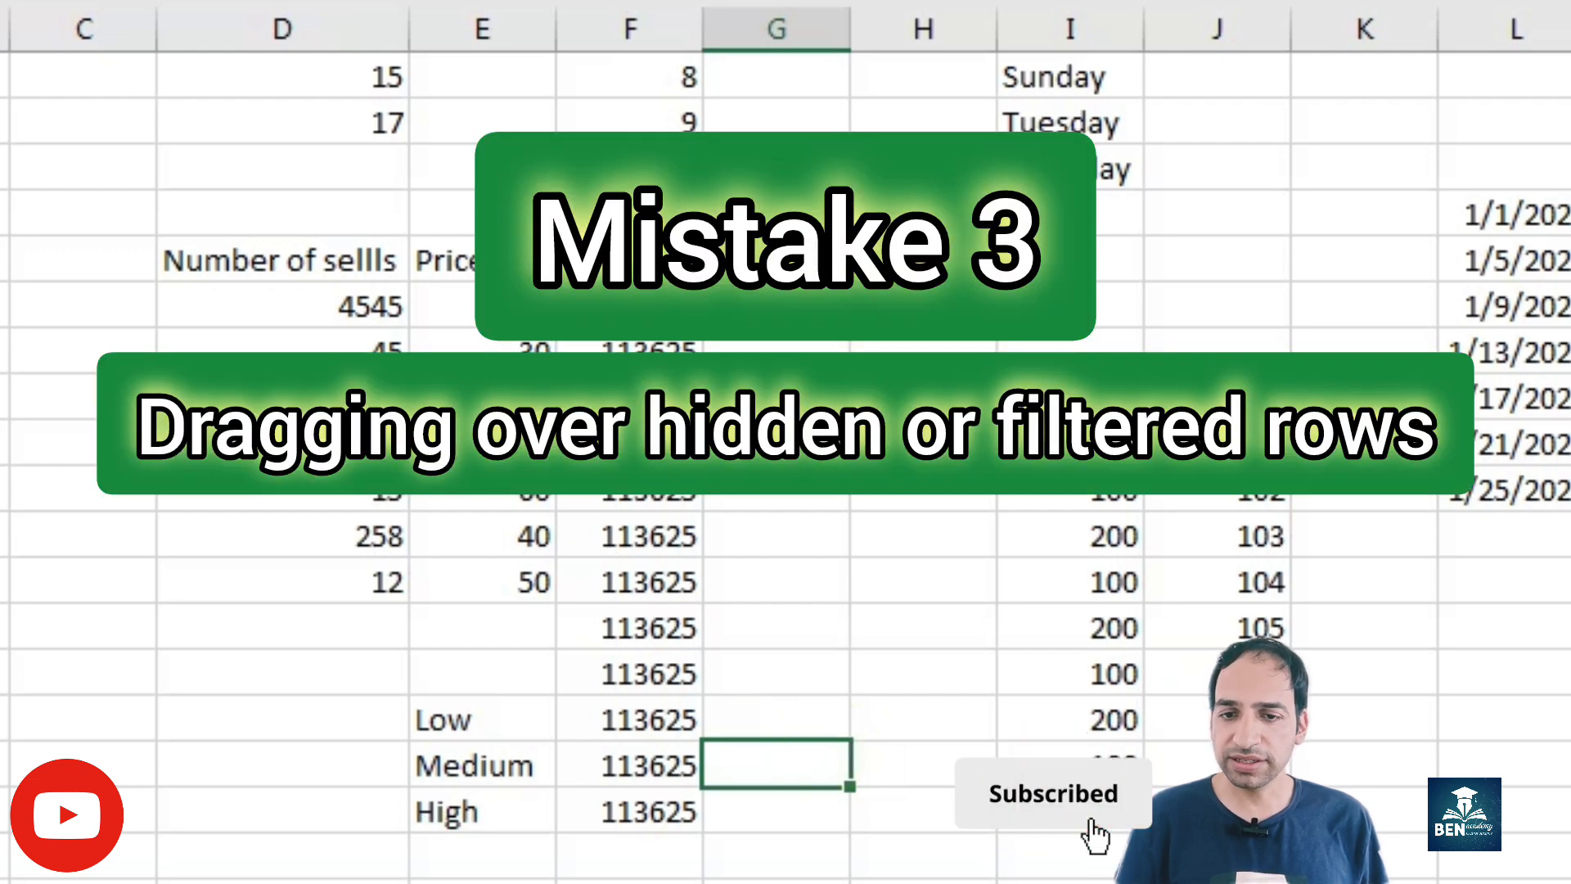
Step: Clear F18:F27 and hide rows 18 to 20
drag(620, 388, 624, 803)
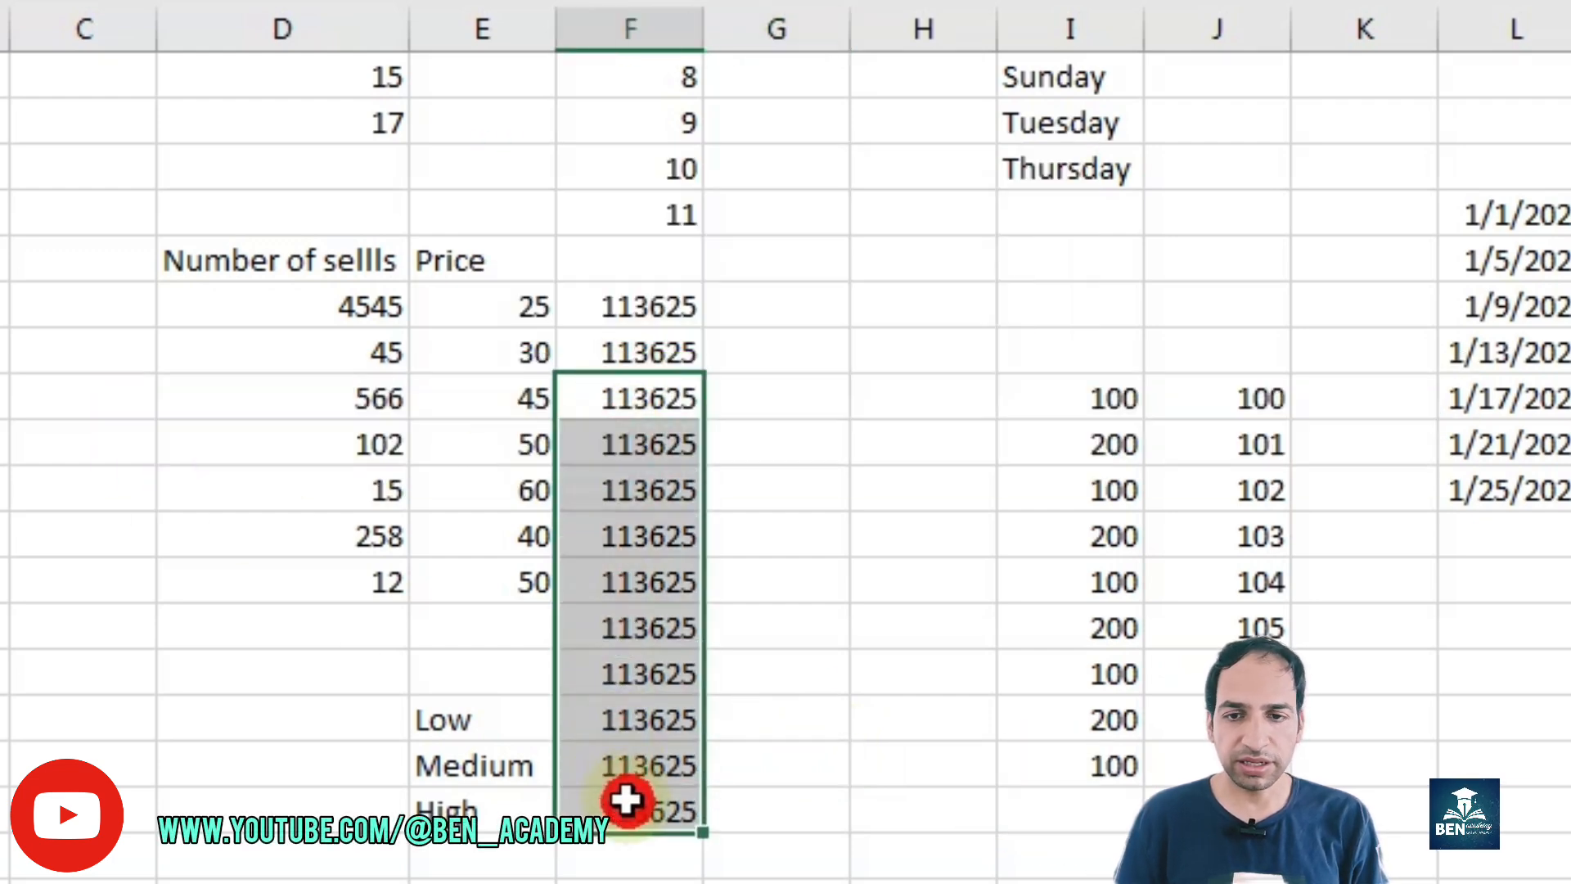
key(Delete)
drag(1, 398, 2, 490)
right_click(2, 444)
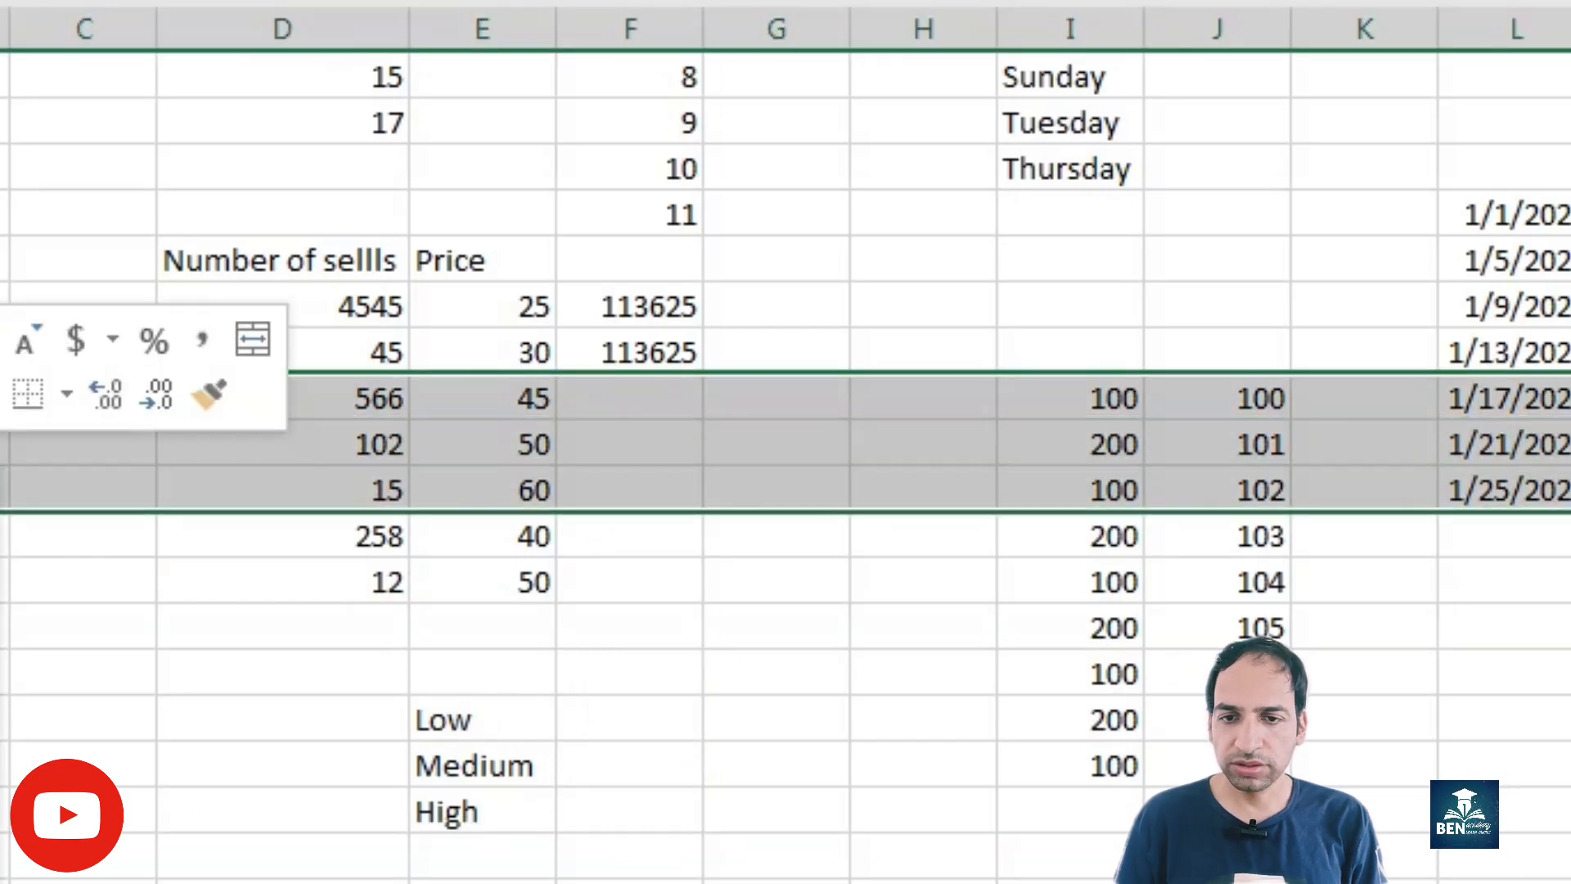
click(2, 880)
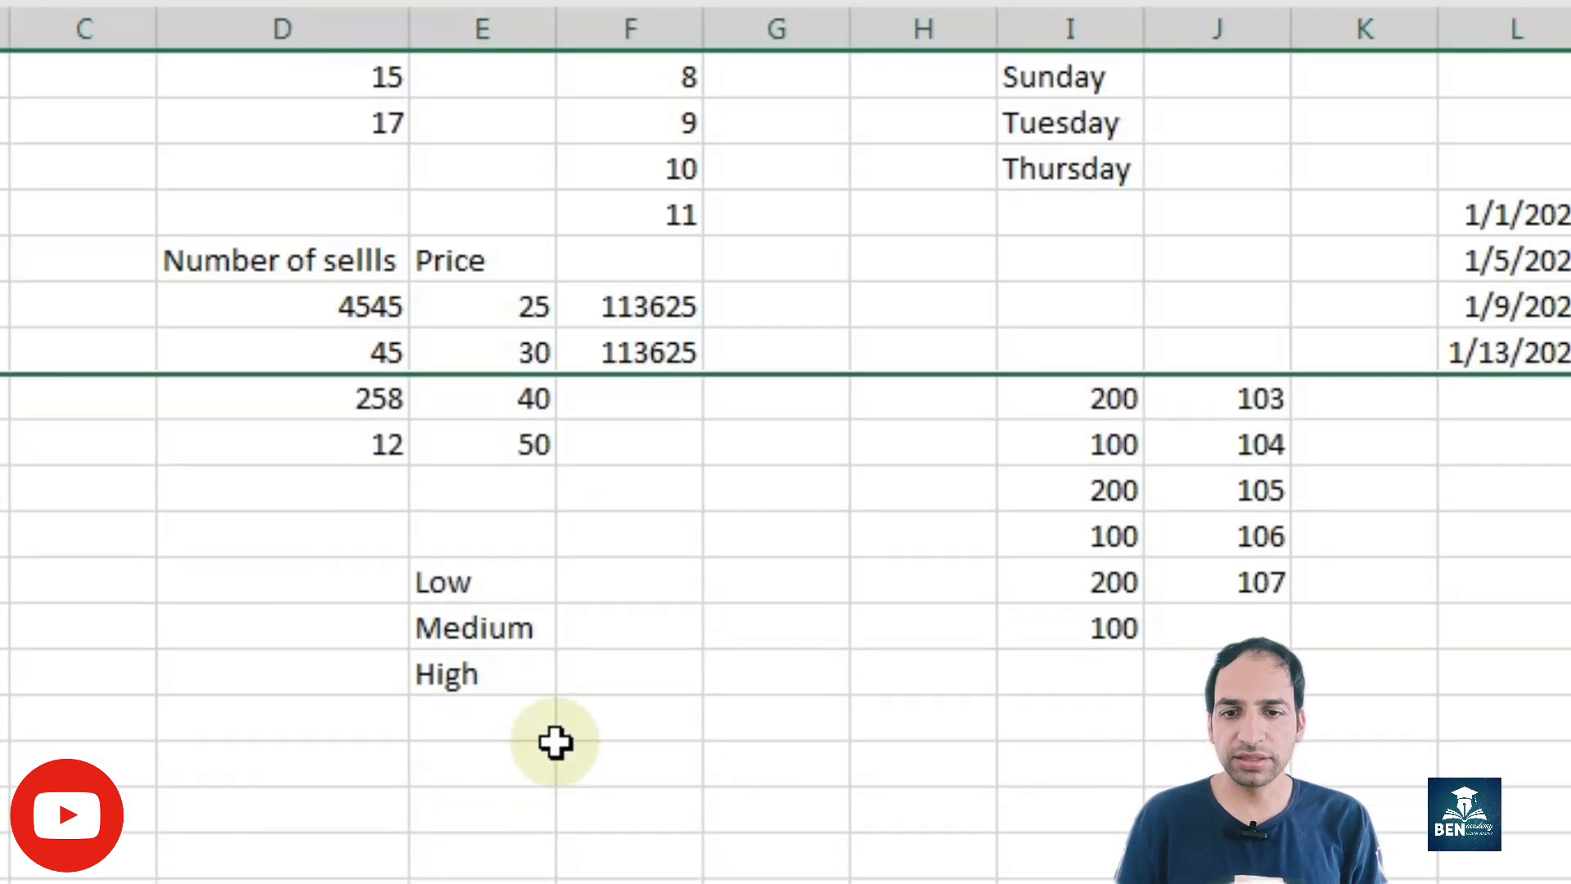
Step: Change F16's formula back to relative references, =D16*E16, and fill it down to F22 across the hidden rows
click(624, 347)
double_click(628, 305)
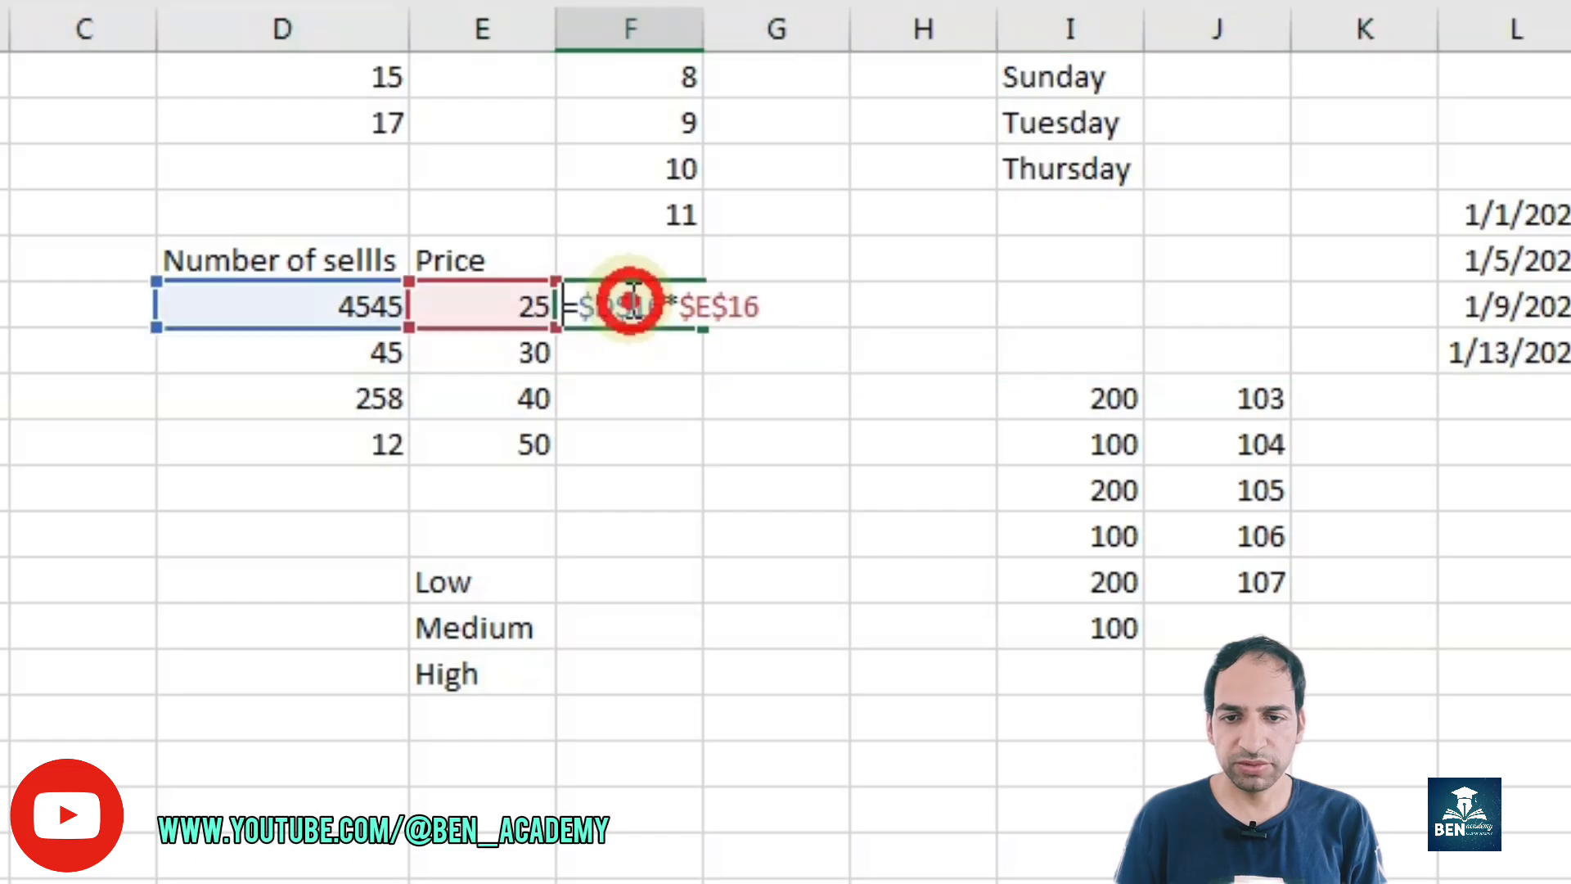
key(F4)
key(F4)
key(F4)
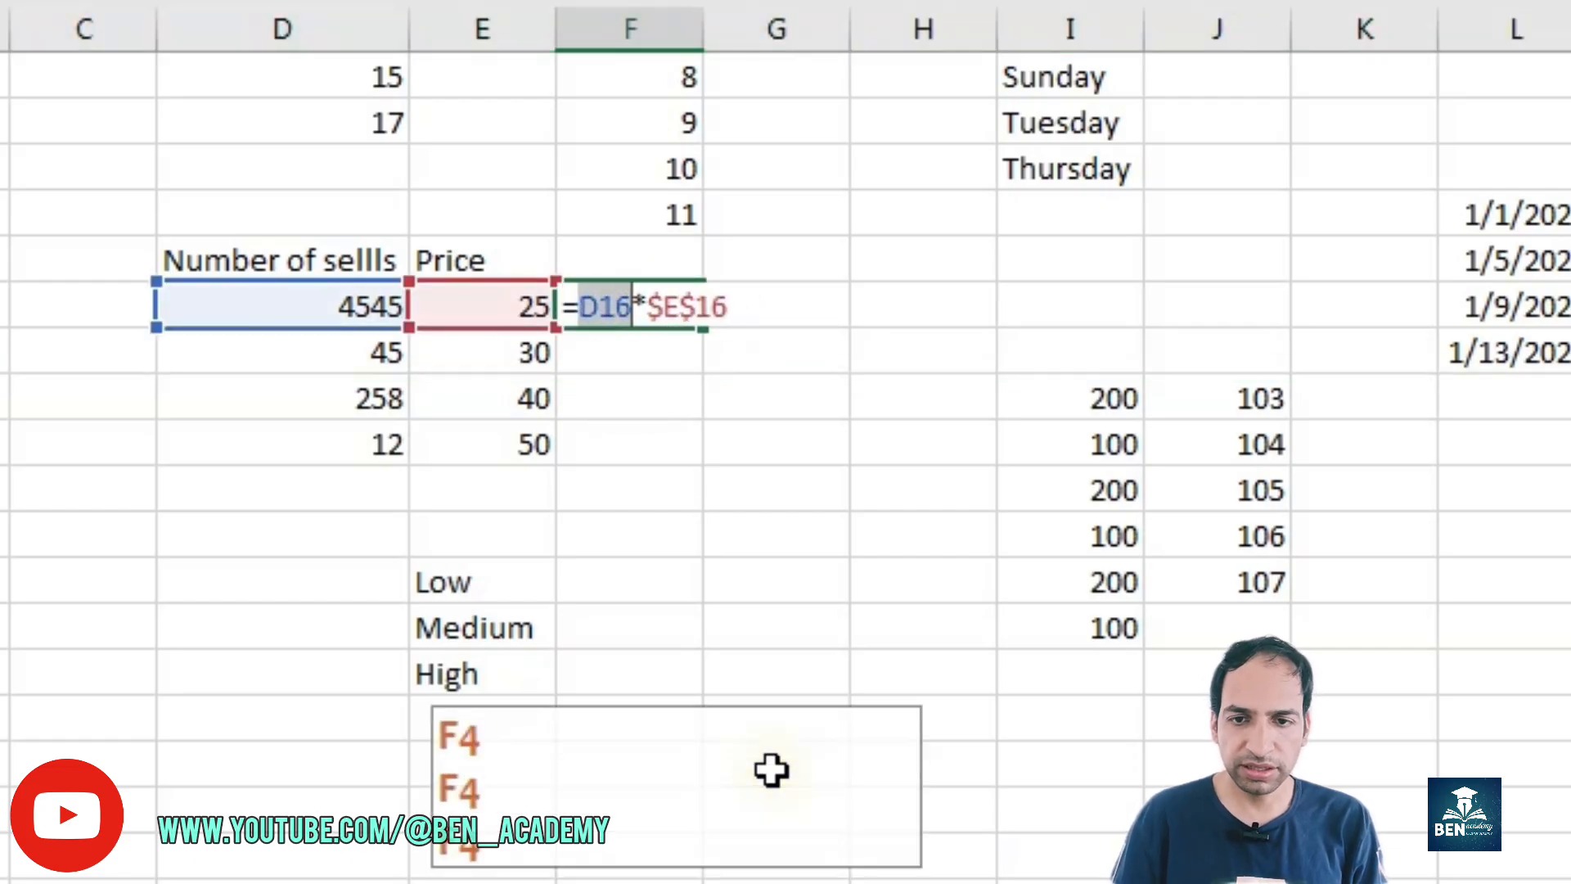
click(692, 301)
key(F4)
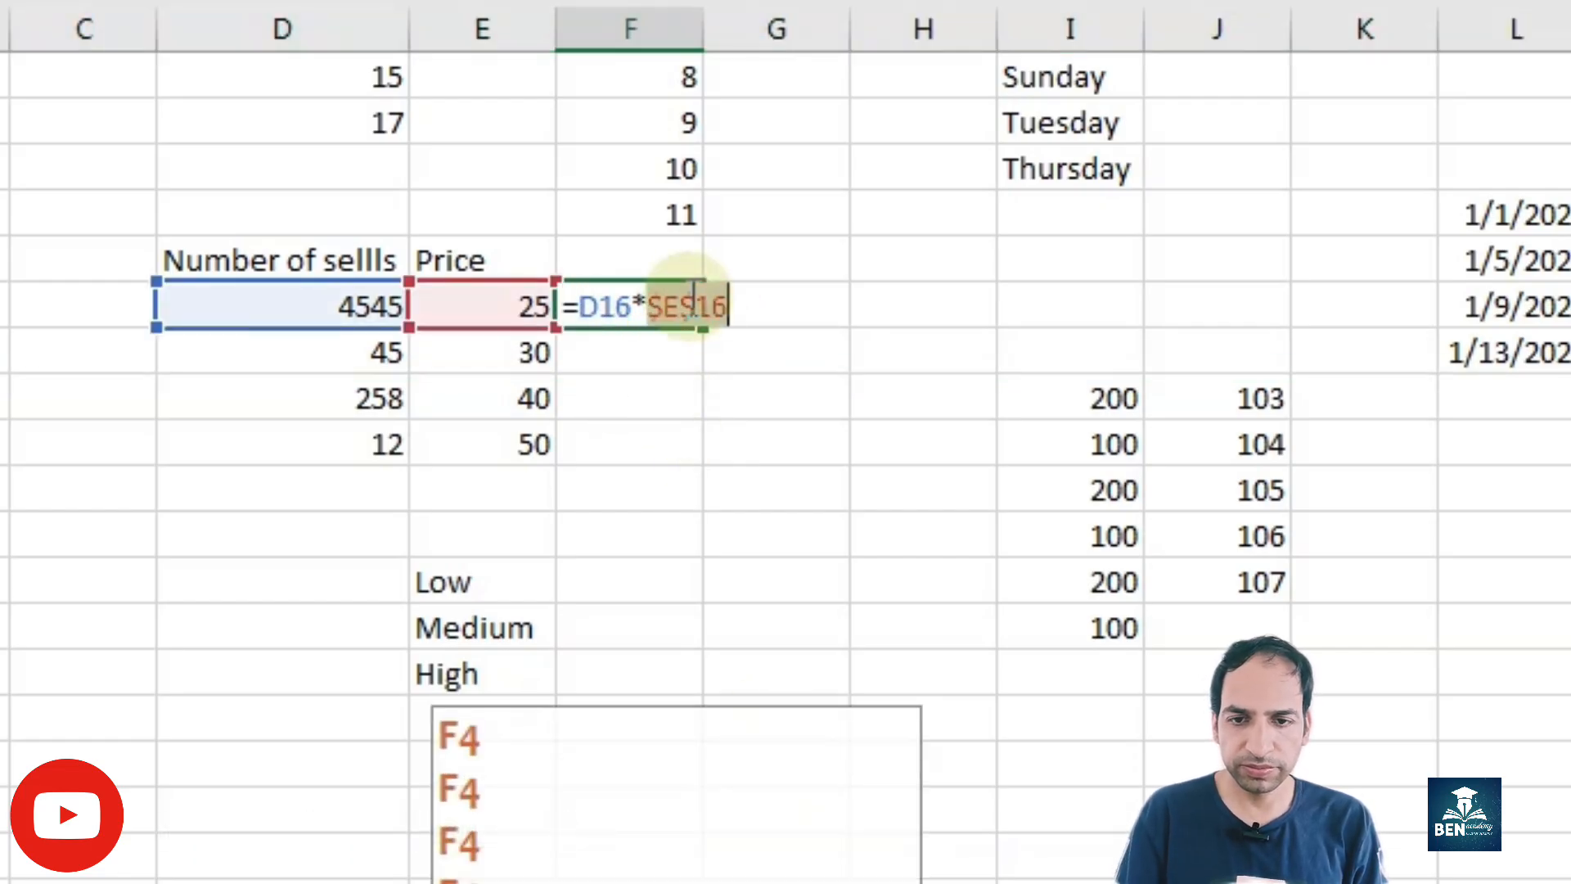
key(Return)
click(652, 303)
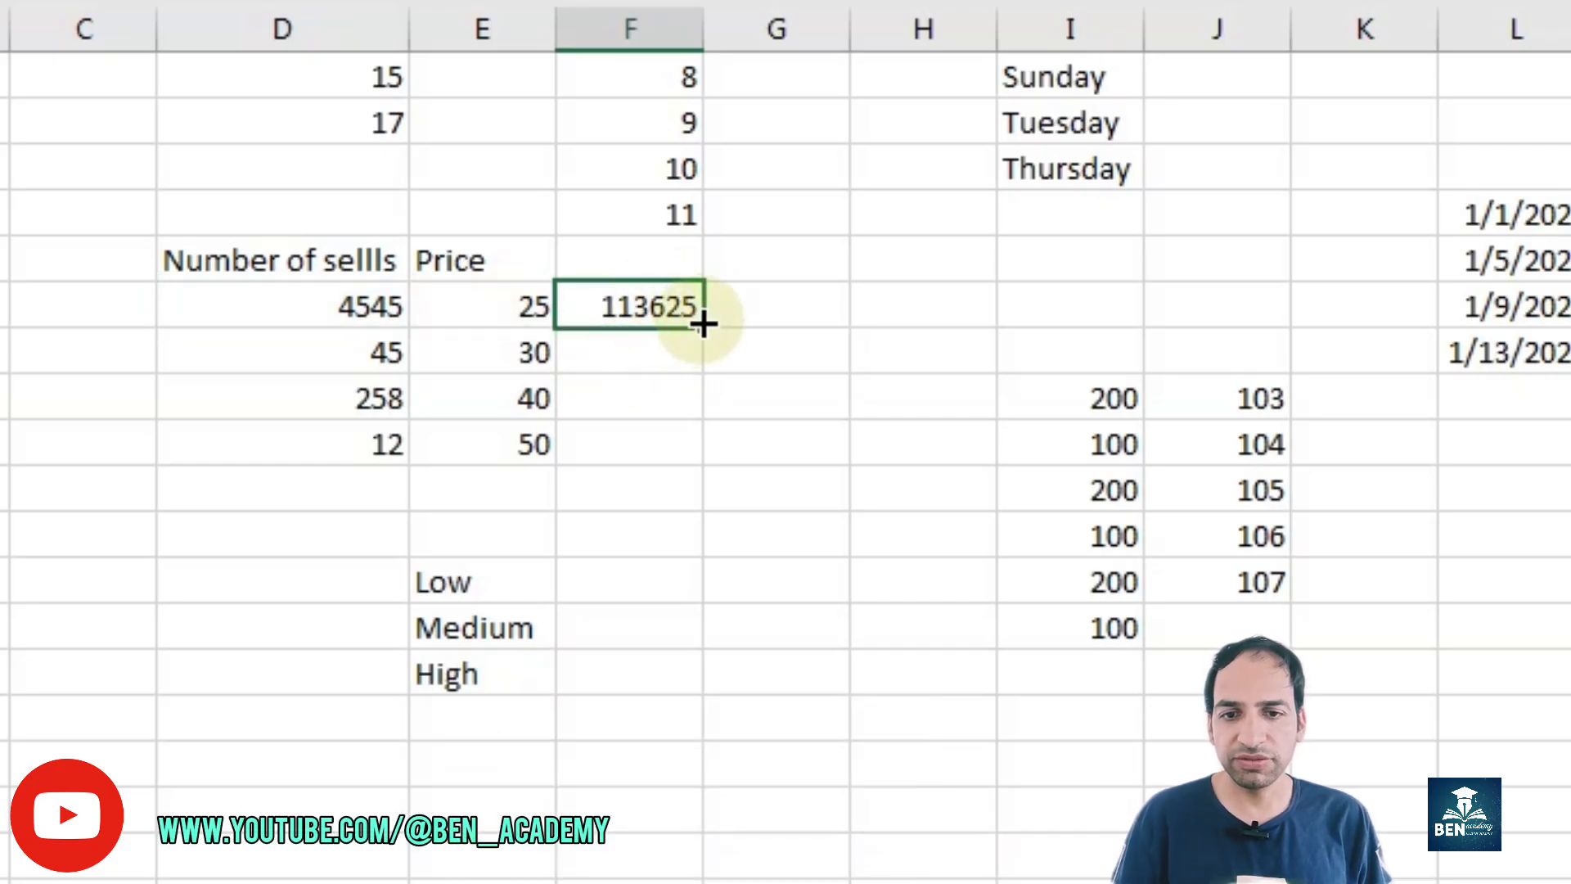
drag(704, 325, 701, 449)
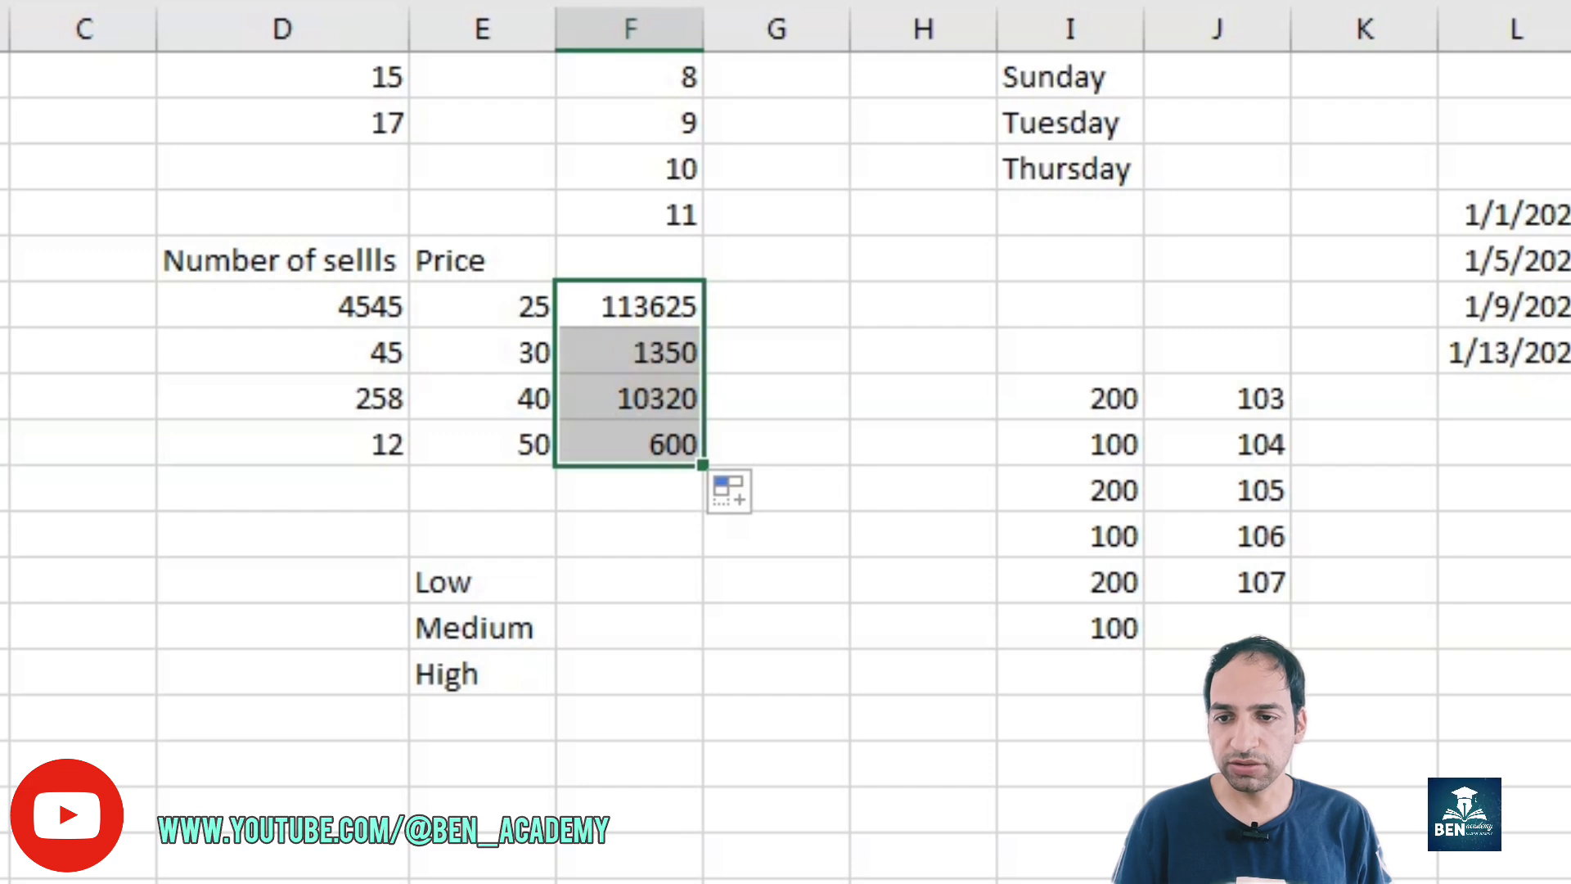
Step: Unhide rows 18 to 20 and inspect the formula filled into F19
drag(2, 352, 1, 399)
right_click(1, 393)
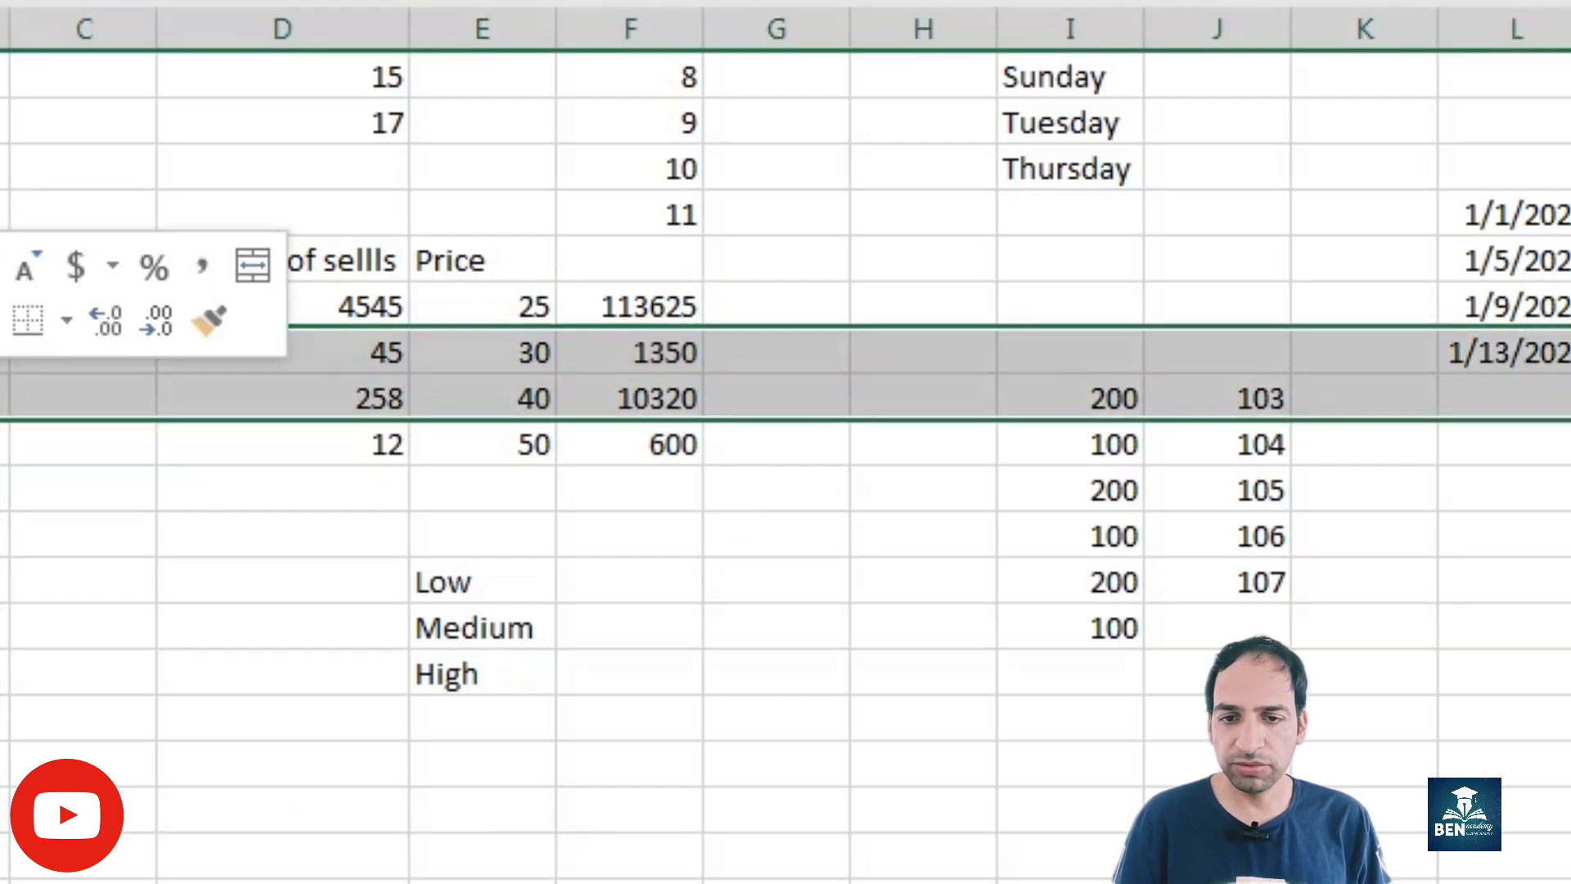
click(2, 880)
click(715, 719)
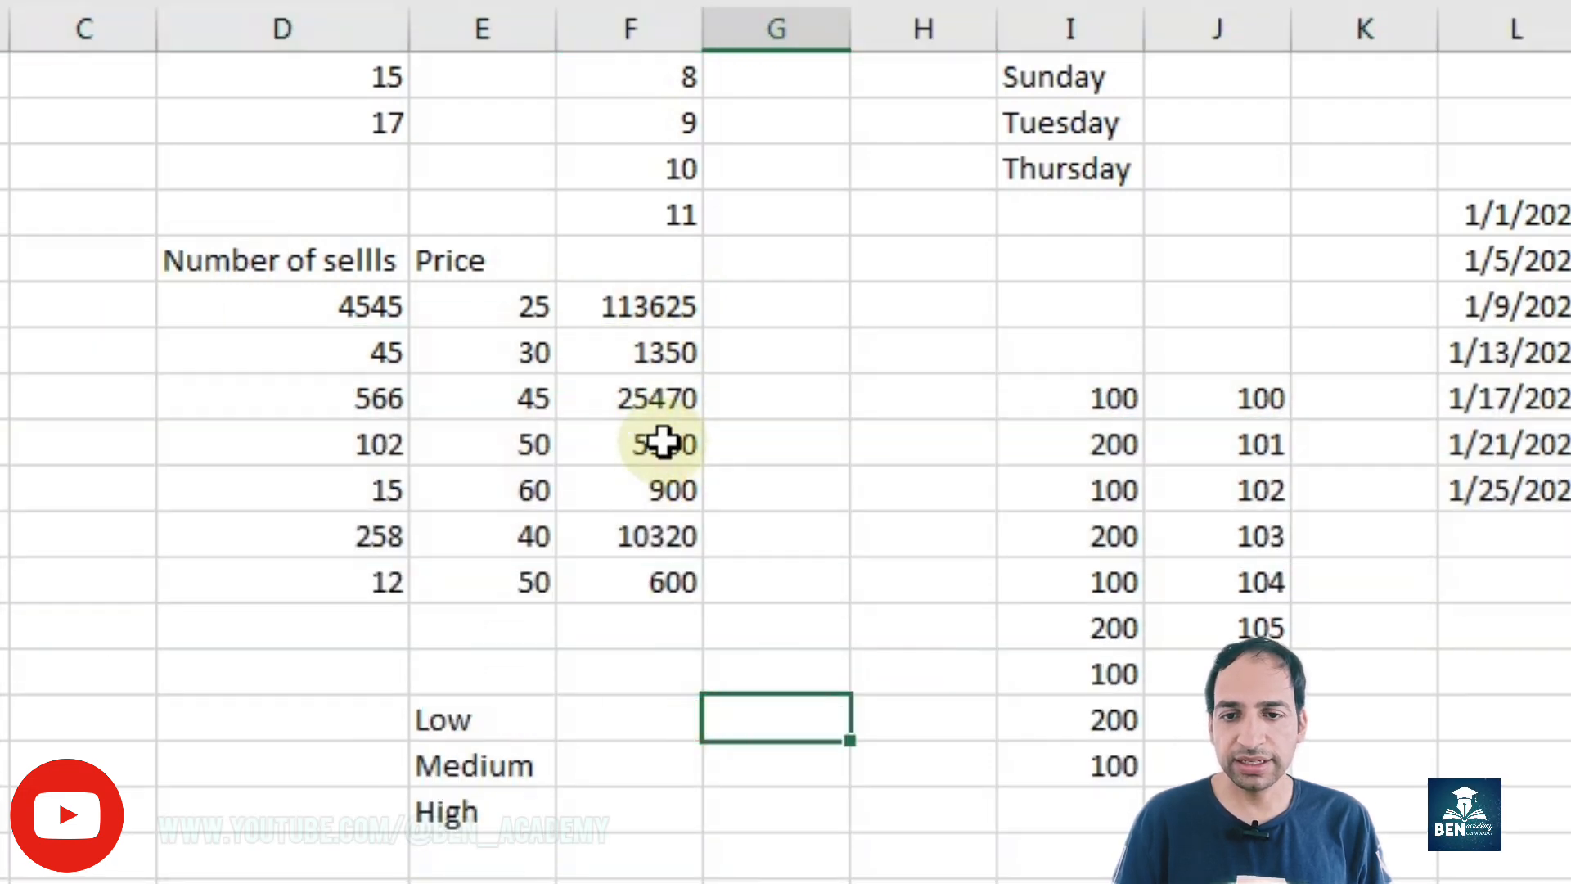
double_click(663, 442)
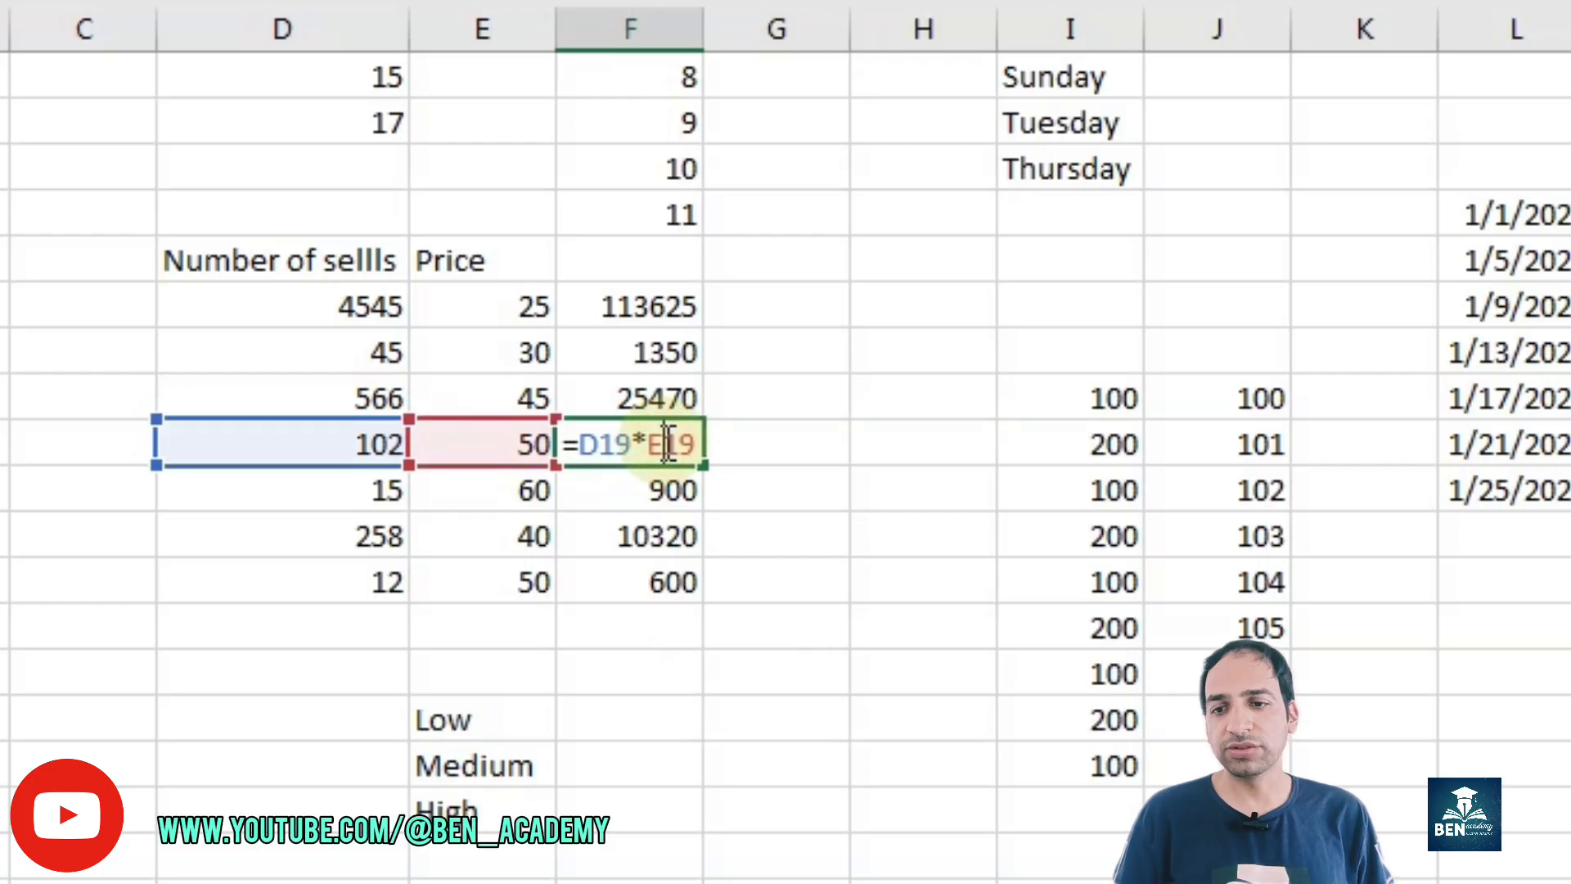
key(Return)
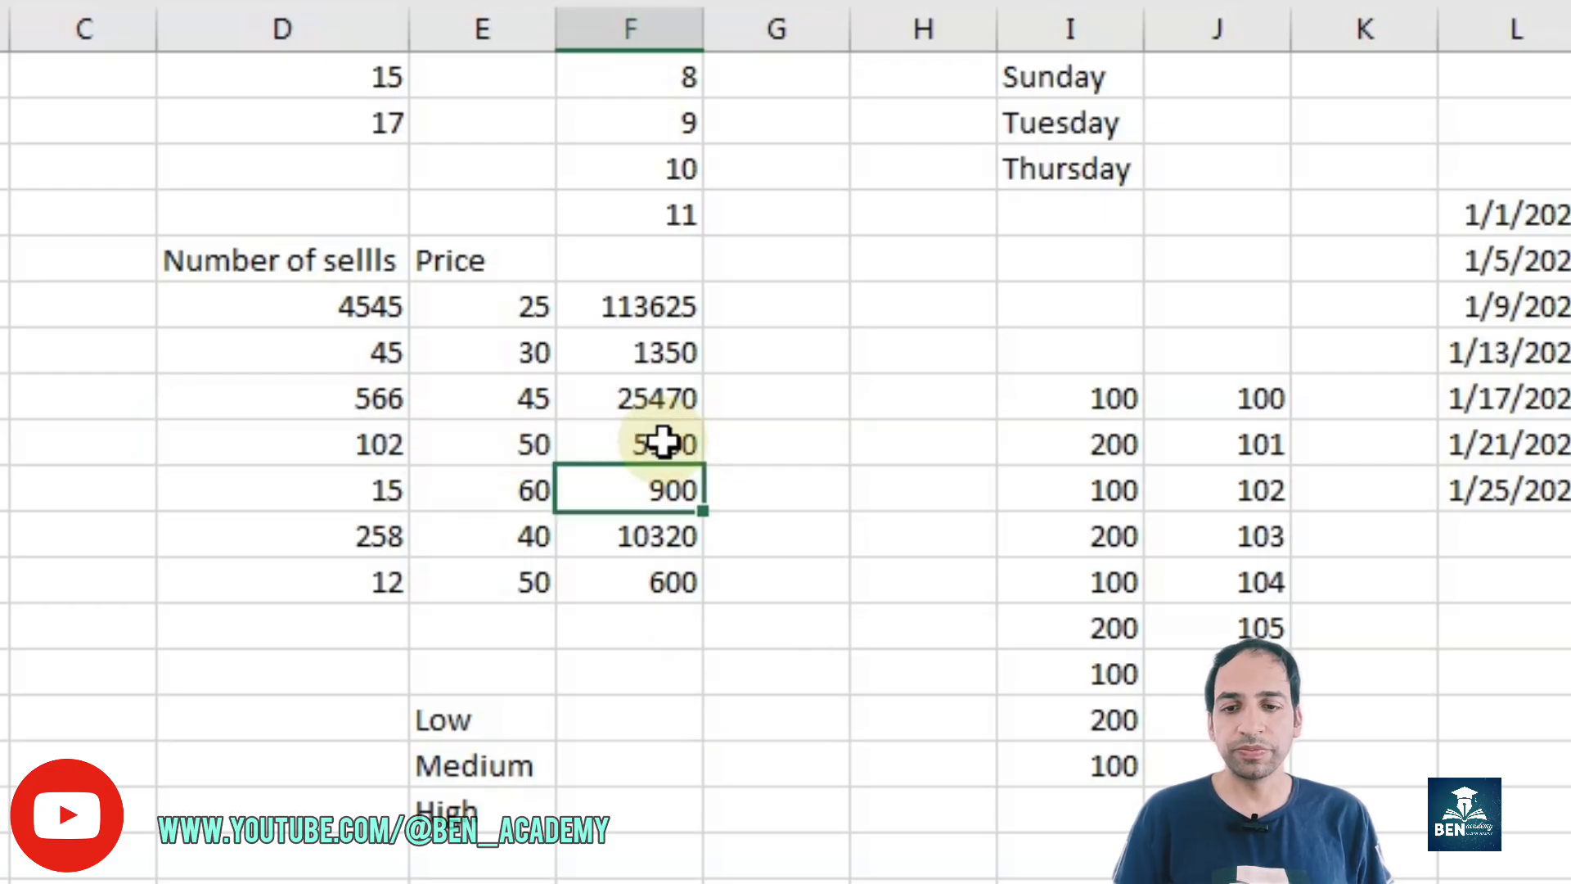